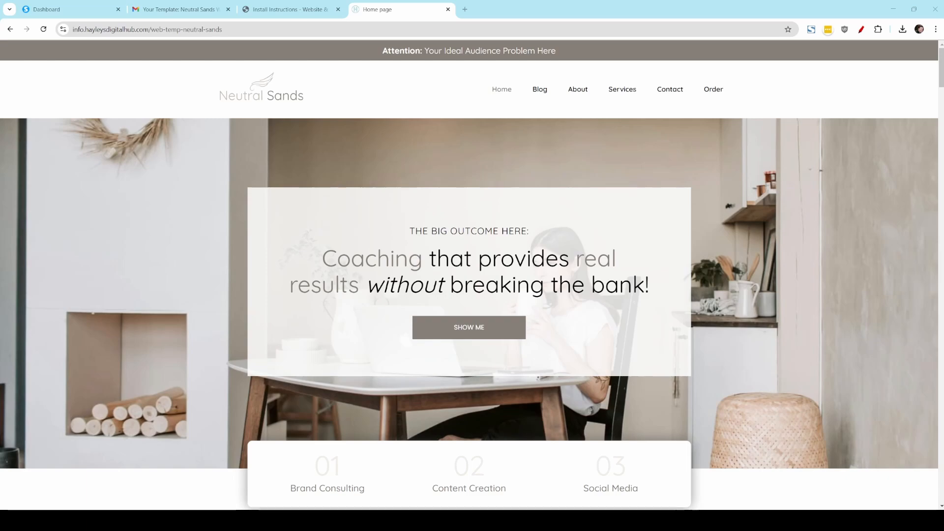
# Step: Look over the Neutral Sands demo website's home page and its Blog page
pyautogui.scroll(-5, 471, 275)
pyautogui.scroll(5, 472, 276)
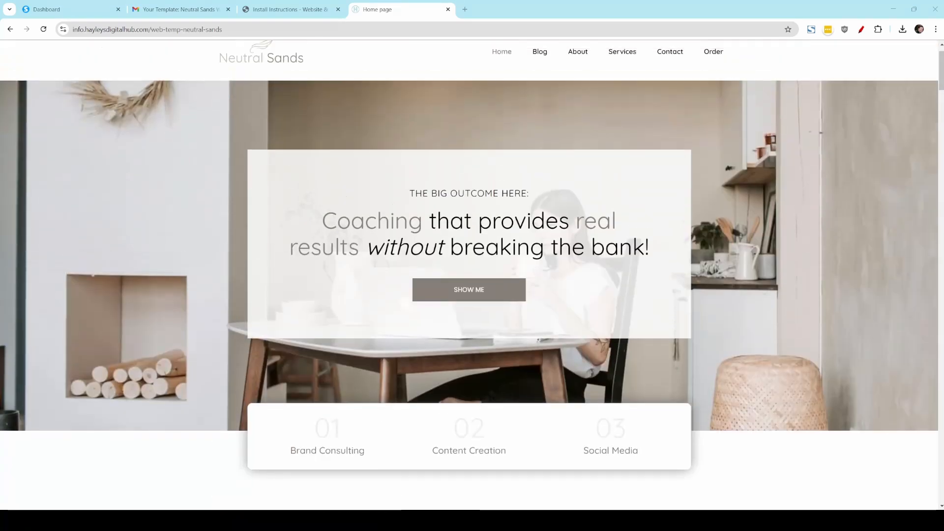
pyautogui.click(539, 89)
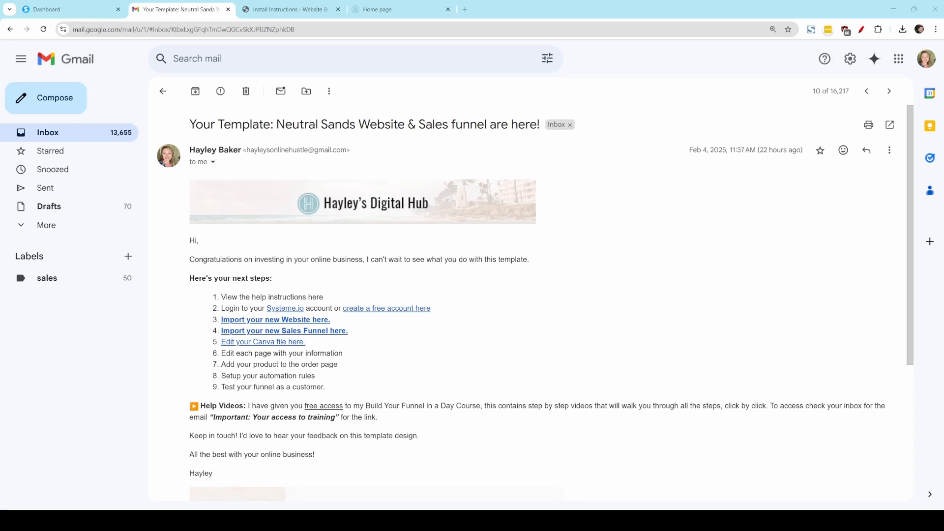
# Step: Check the Websites options in the Systeme.io dashboard and read the install instructions PDF through the website editing section
pyautogui.click(73, 9)
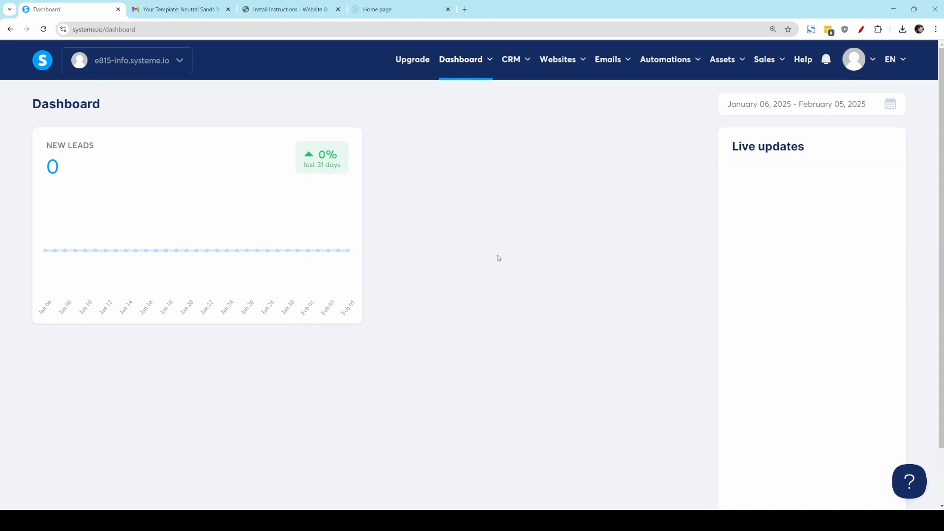
pyautogui.moveTo(561, 57)
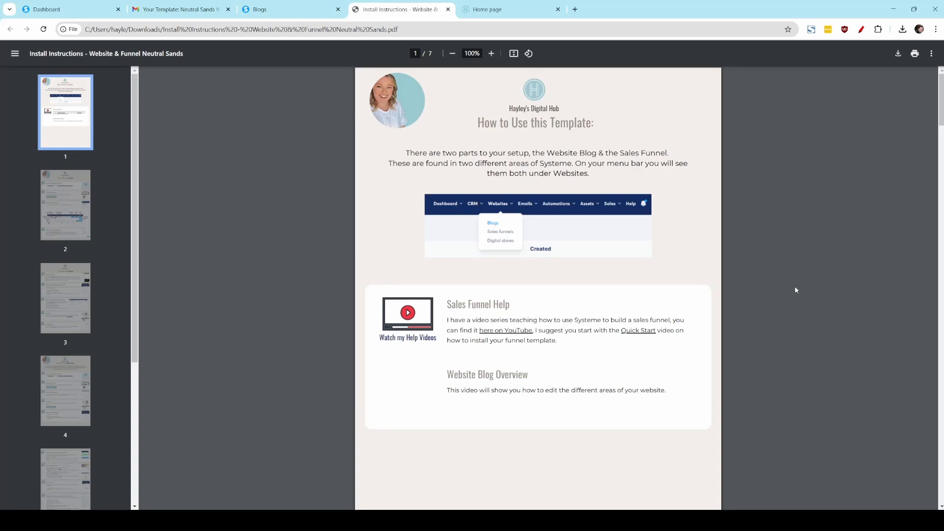
pyautogui.scroll(-3, 795, 285)
pyautogui.scroll(-8, 796, 290)
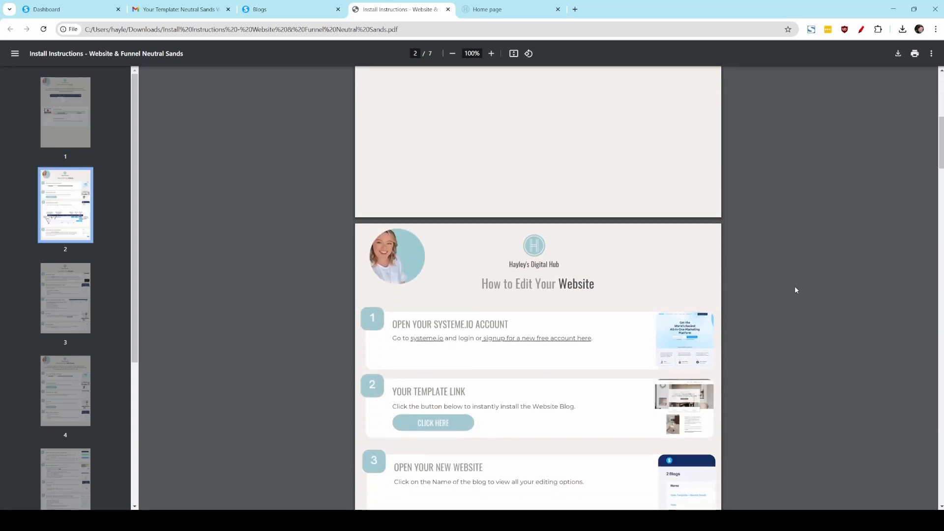
pyautogui.scroll(-1, 795, 290)
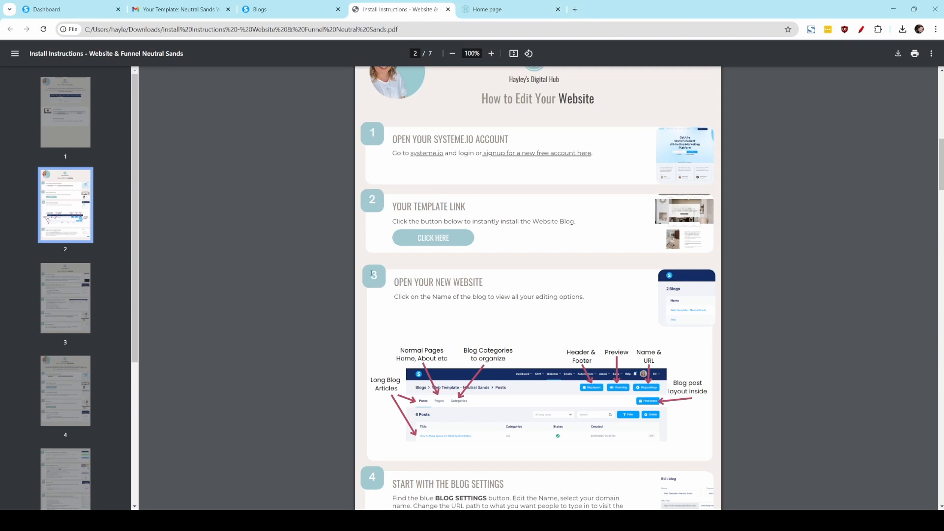
# Step: Switch to the template email in Gmail and import the new website from its link
pyautogui.click(338, 8)
pyautogui.click(185, 10)
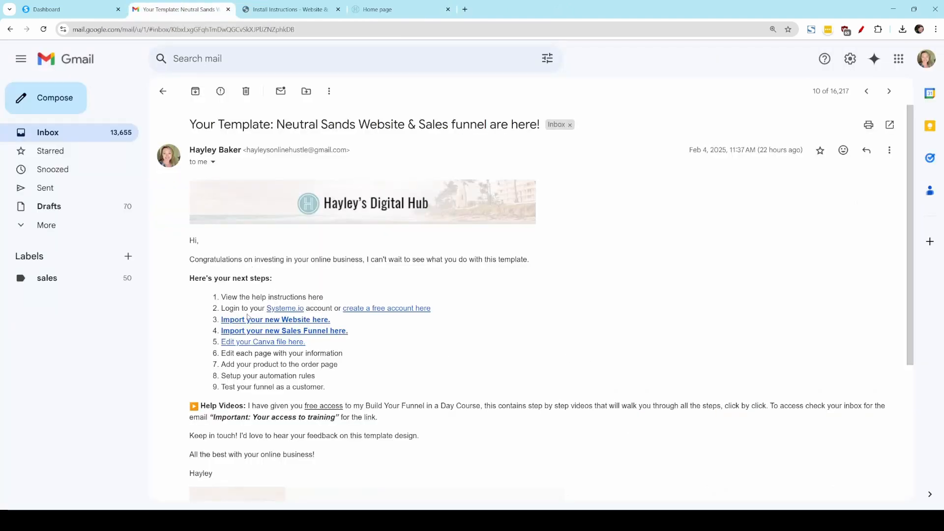
pyautogui.click(317, 320)
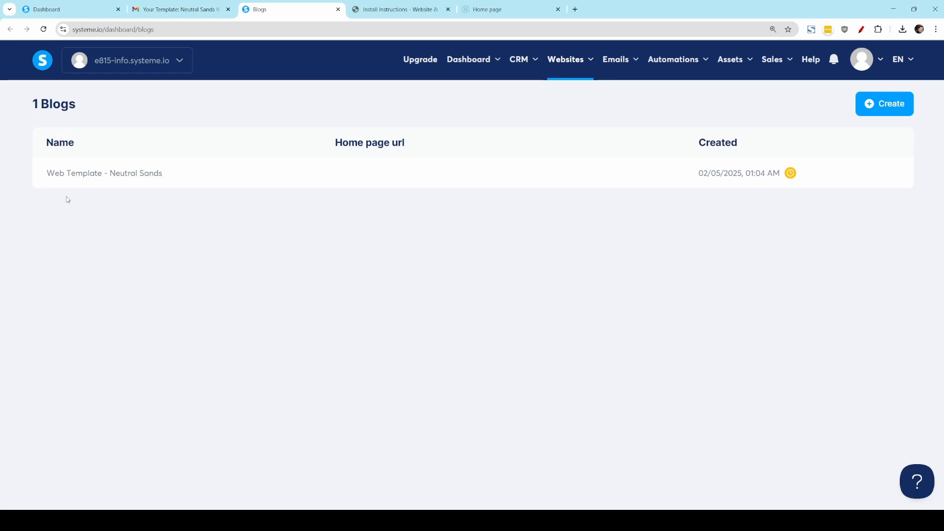
# Step: Check the blog duplication status, refresh the blog list and open the Web Template - Neutral Sands blog
pyautogui.moveTo(791, 176)
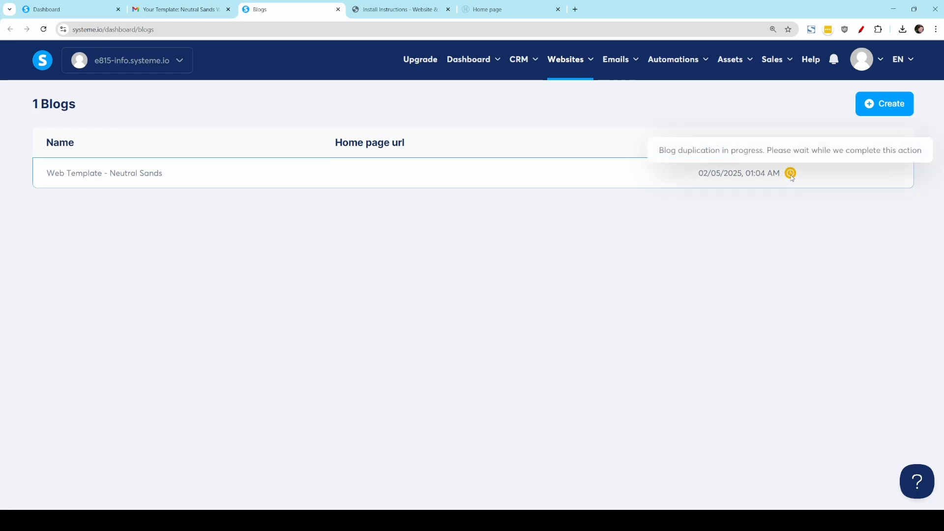
pyautogui.click(43, 29)
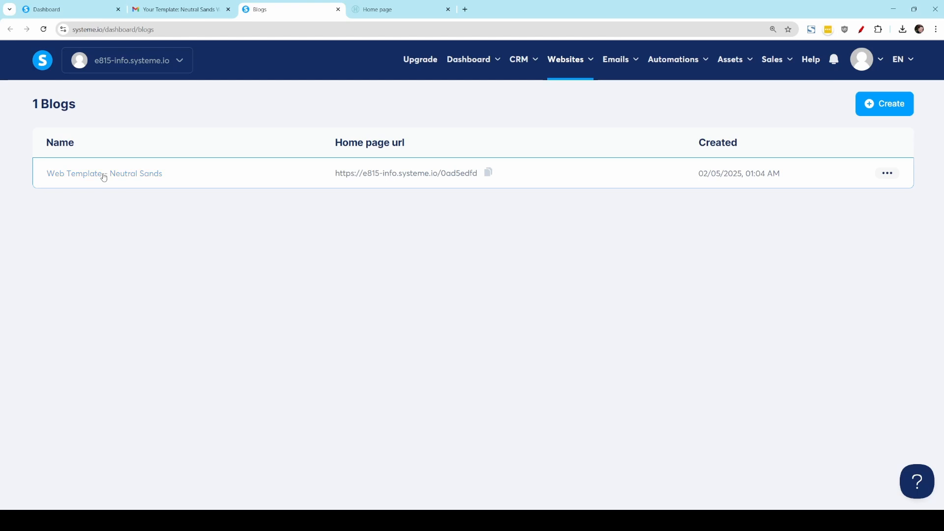
pyautogui.click(103, 177)
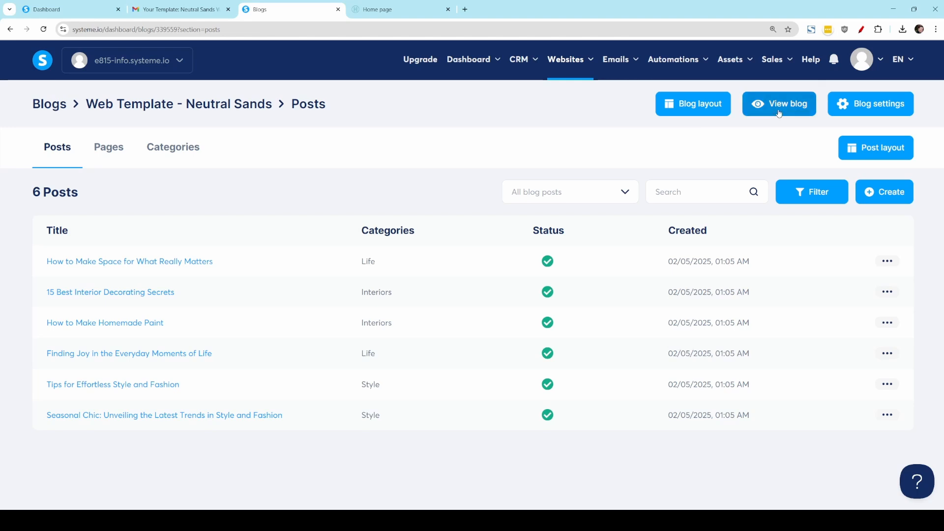
# Step: Preview the imported blog's home page, expanding Module 5 in the course modules section and returning to the page header
pyautogui.click(779, 113)
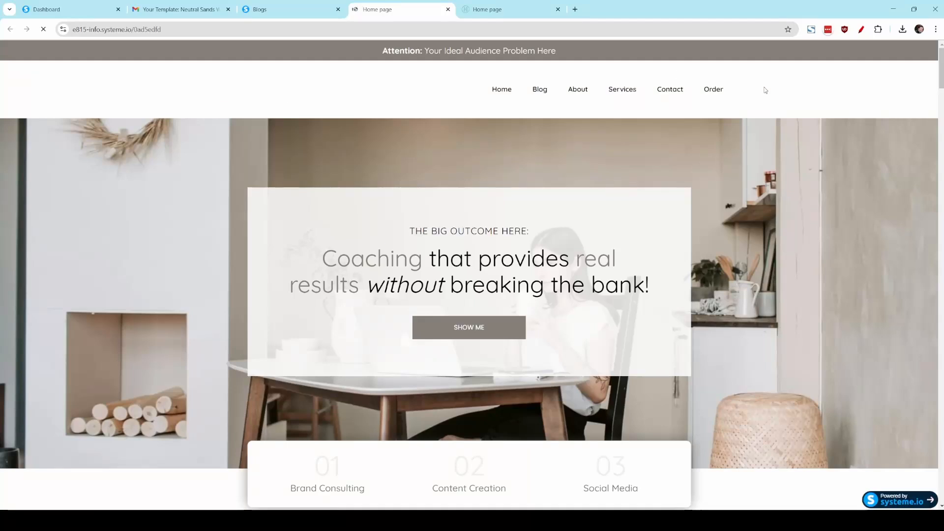
pyautogui.scroll(-20, 547, 357)
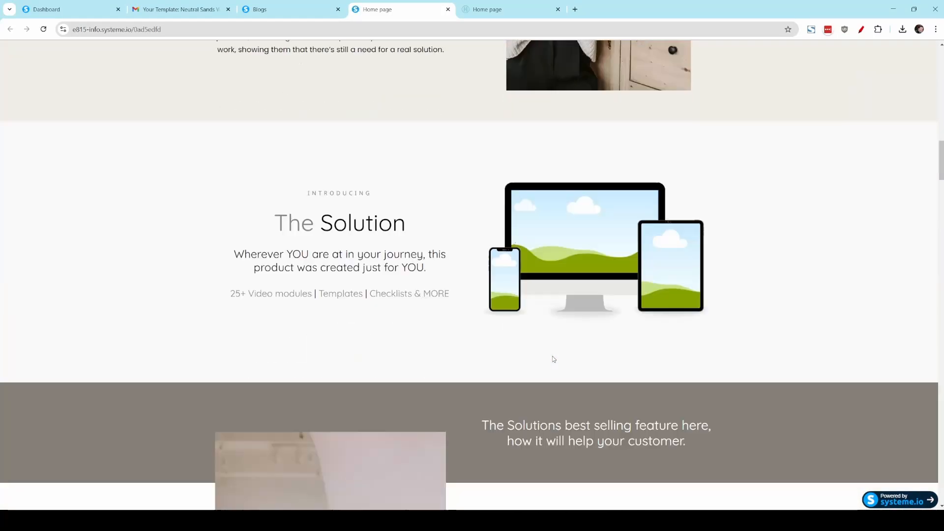
pyautogui.scroll(-20, 553, 356)
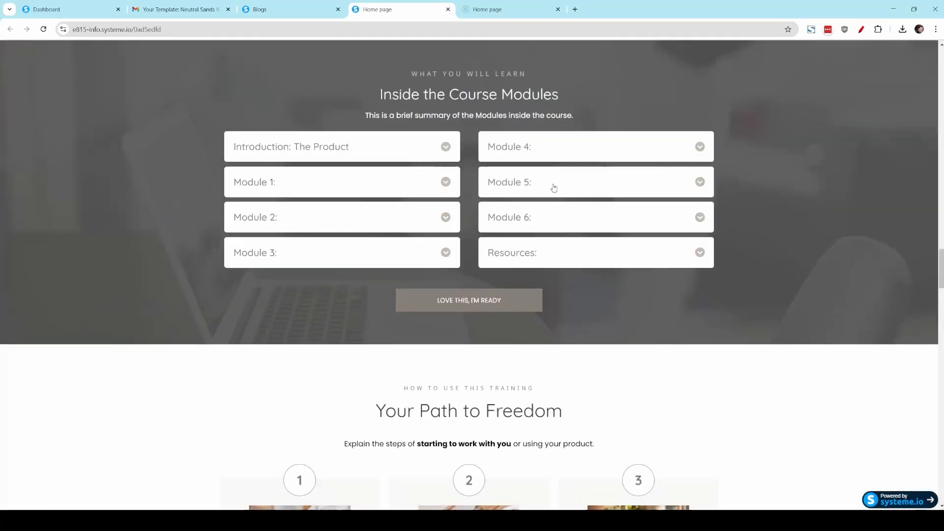
pyautogui.click(553, 187)
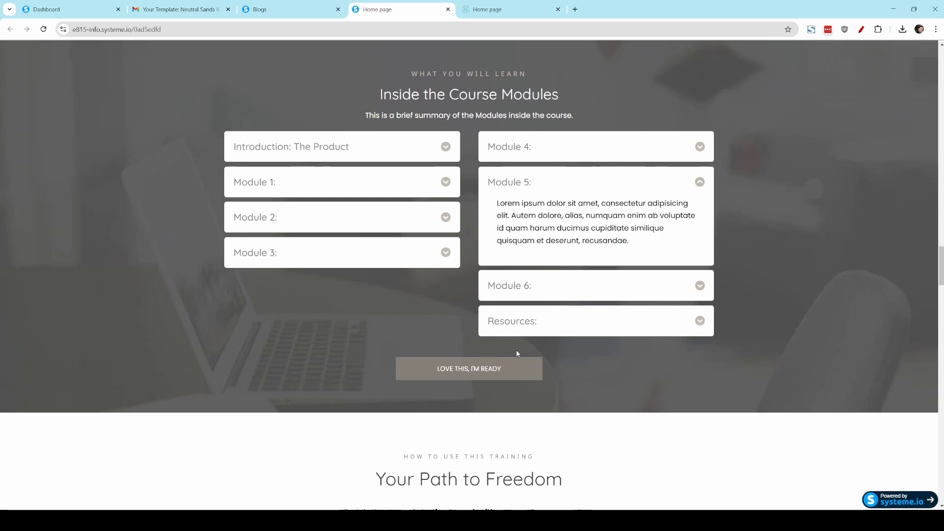
pyautogui.scroll(5, 836, 229)
pyautogui.moveTo(935, 249); pyautogui.dragTo(936, 66)
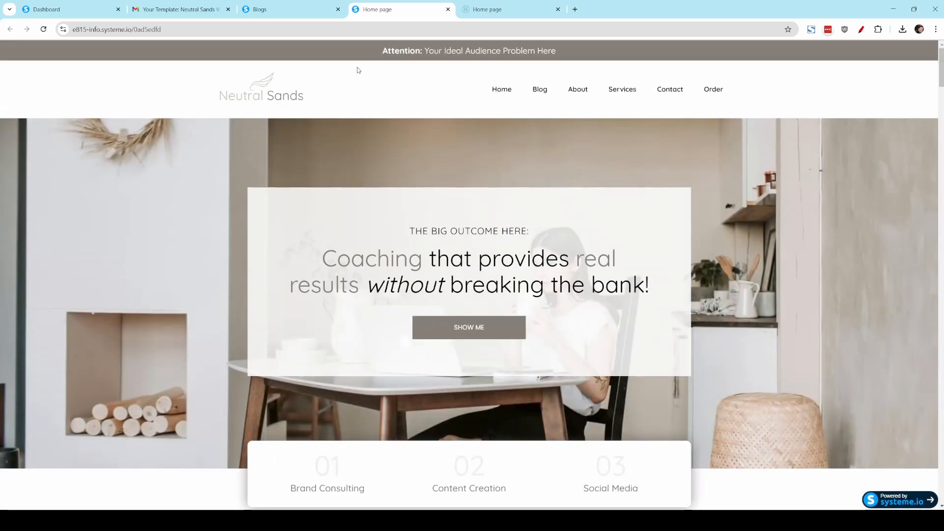
# Step: Open the imported blog's settings, check the available domain names and clear the URL path
pyautogui.click(290, 9)
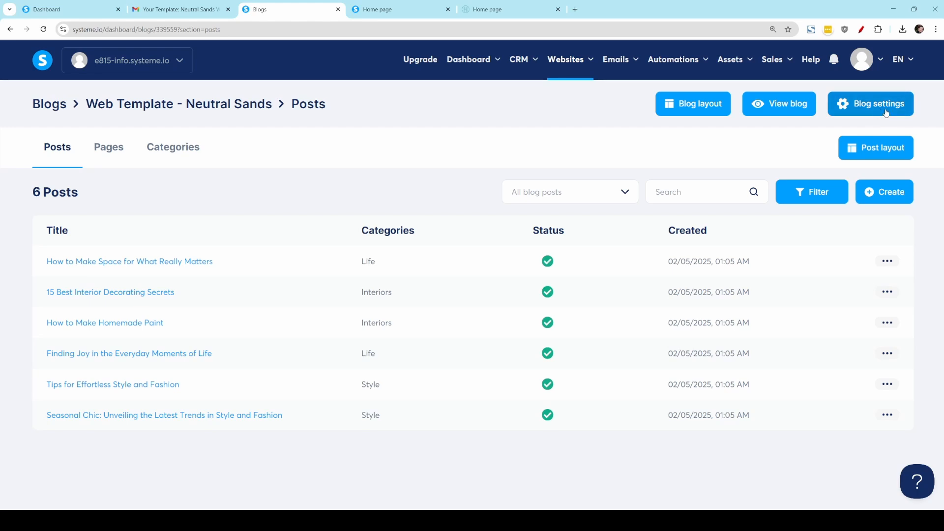
pyautogui.click(884, 112)
pyautogui.moveTo(432, 229); pyautogui.dragTo(282, 231)
pyautogui.click(551, 235)
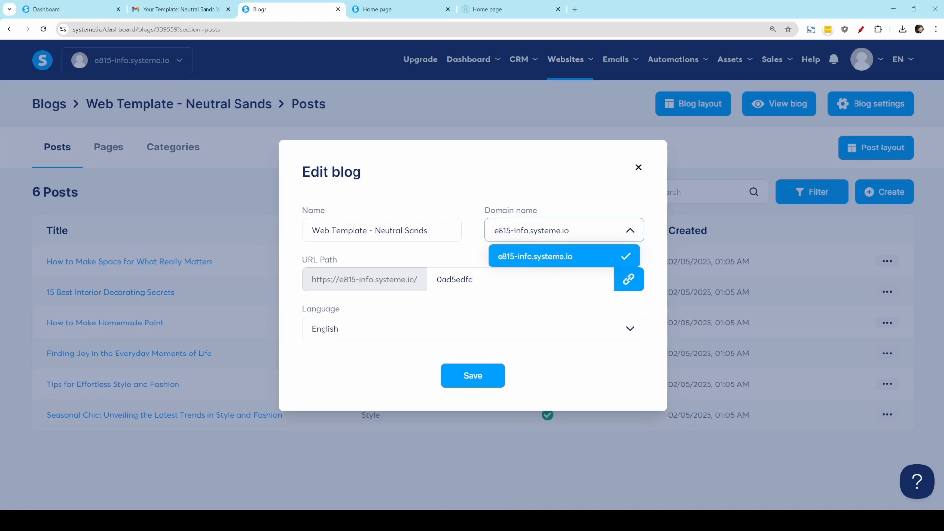
pyautogui.click(558, 235)
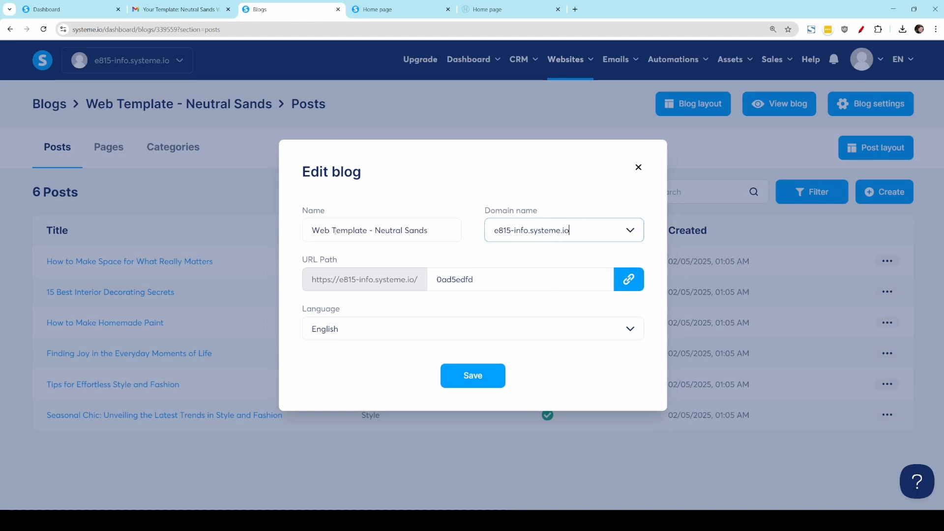
pyautogui.click(529, 280)
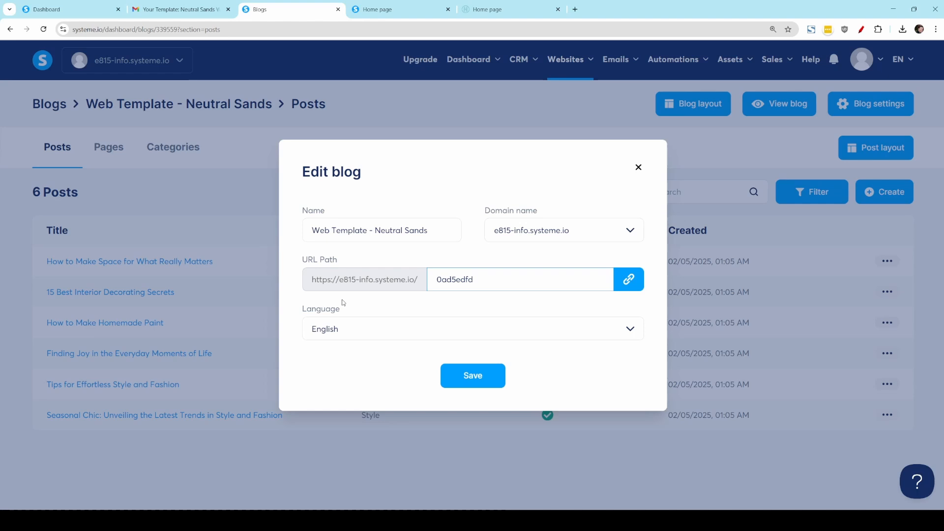
pyautogui.moveTo(475, 279); pyautogui.dragTo(432, 278)
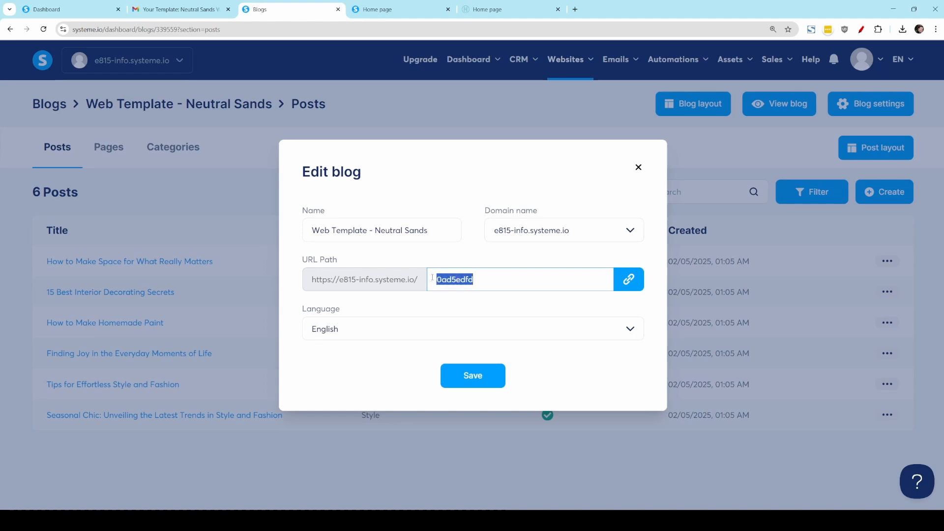
pyautogui.press('BackSpace')
pyautogui.click(418, 313)
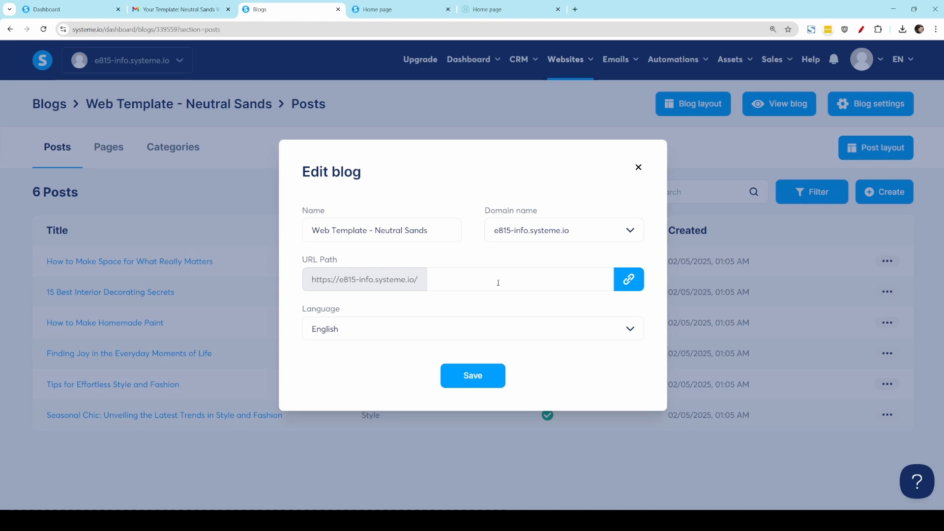
# Step: Rename the blog as "Your Business" and save the settings with an empty URL path
pyautogui.moveTo(311, 231); pyautogui.dragTo(434, 227)
pyautogui.write('Your Business')
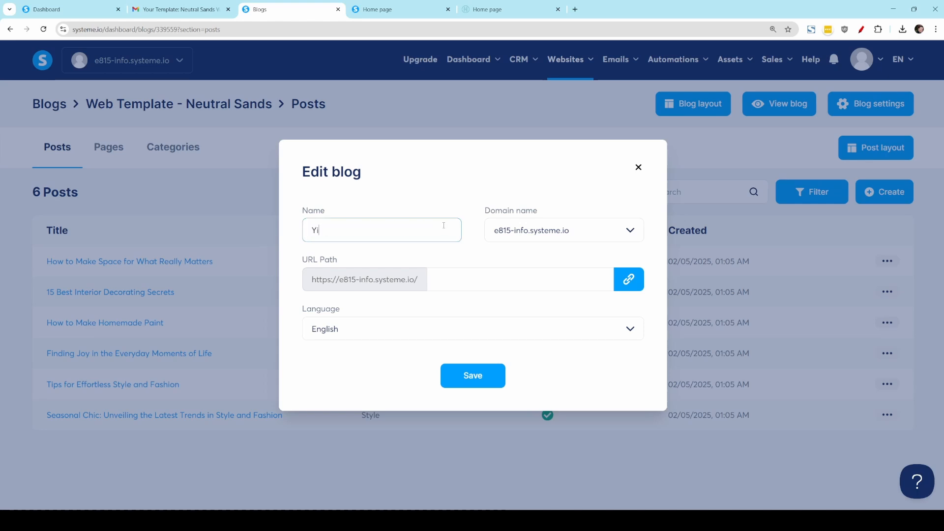
pyautogui.click(592, 279)
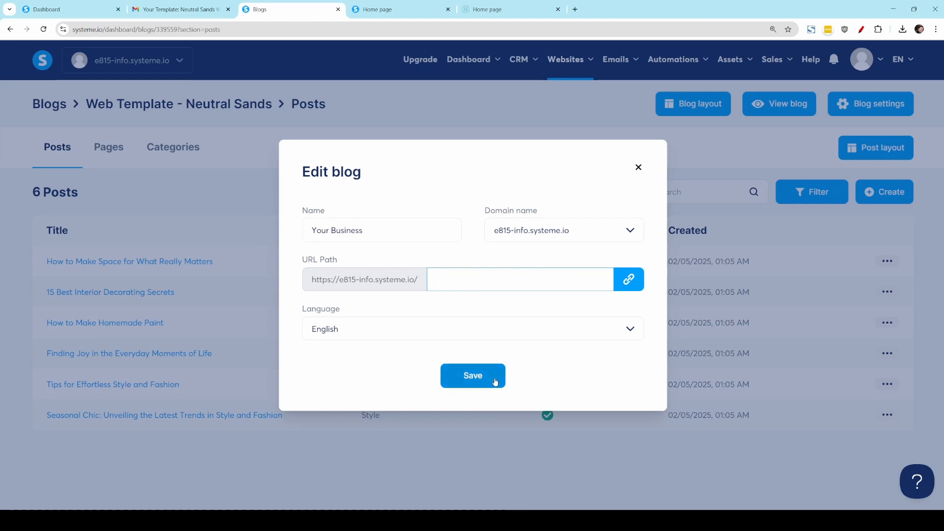
pyautogui.click(495, 382)
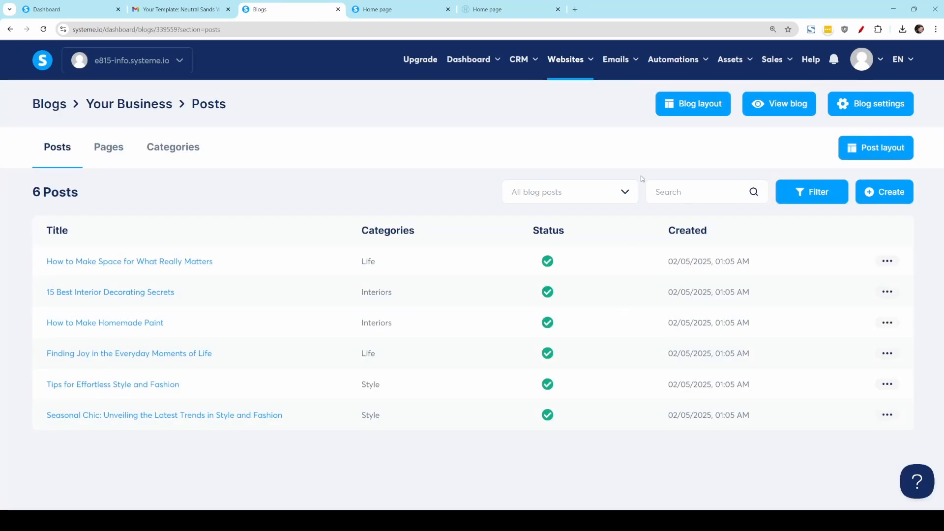
# Step: Open the blog layout for editing and replace the announcement bar headline with "I help business owners get online"
pyautogui.click(675, 108)
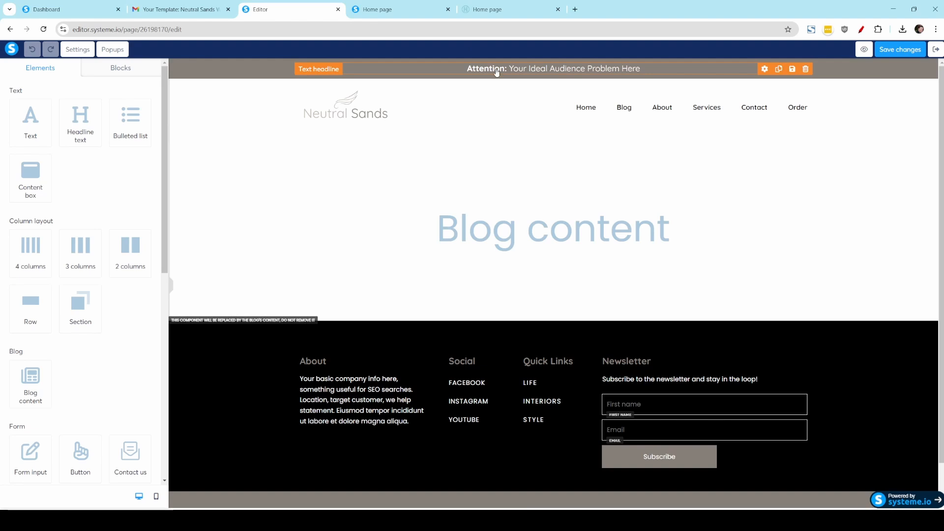
pyautogui.tripleClick(470, 68)
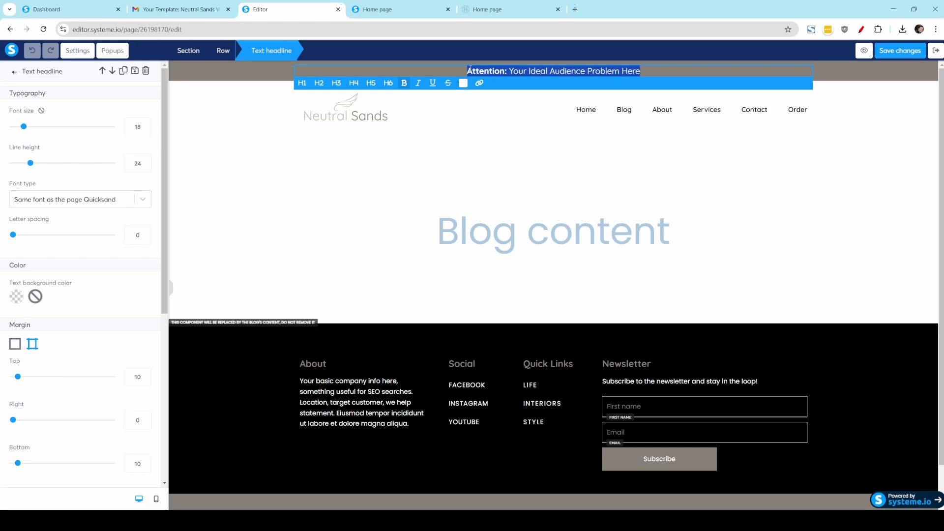
pyautogui.write('I help business owners get online')
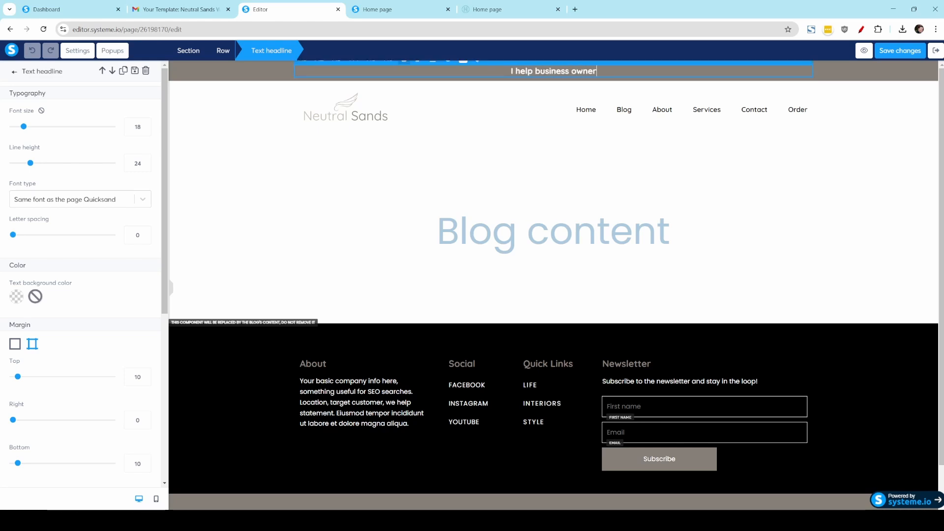
# Step: Remove bold from "I help" and "get online" in the announcement headline, keeping only "business owners" bold
pyautogui.press('Home')
pyautogui.hotkey('ctrl', 'shift', 'Right')
pyautogui.hotkey('ctrl', 'shift', 'Right')
pyautogui.hotkey('ctrl', 'b')
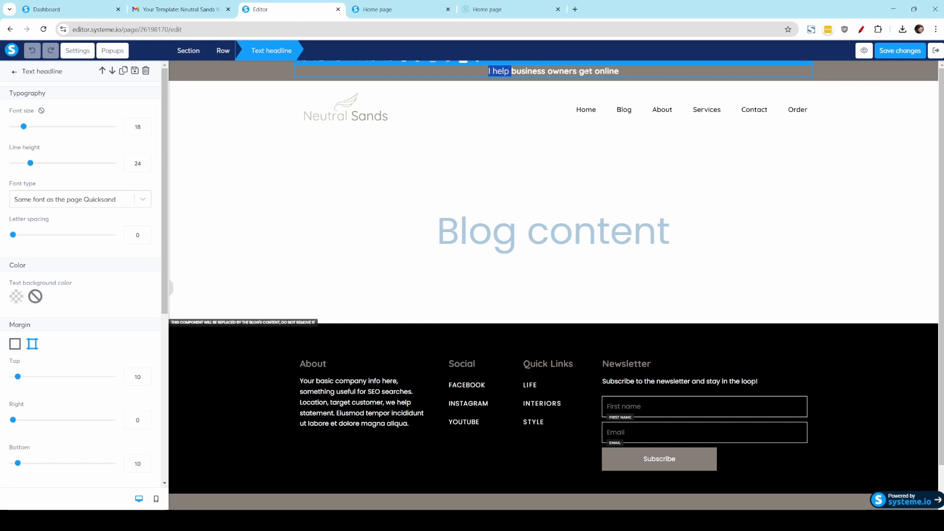
pyautogui.click(584, 72)
pyautogui.moveTo(619, 72); pyautogui.dragTo(579, 71)
pyautogui.hotkey('ctrl', 'b')
pyautogui.click(595, 167)
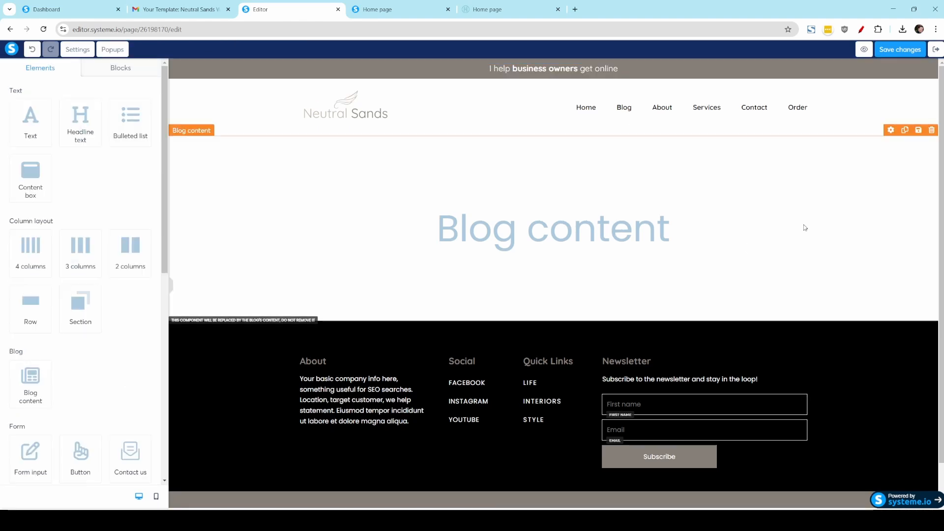
# Step: Replace the header logo with newinstamoodboard.png and reduce its image size to 151
pyautogui.click(326, 109)
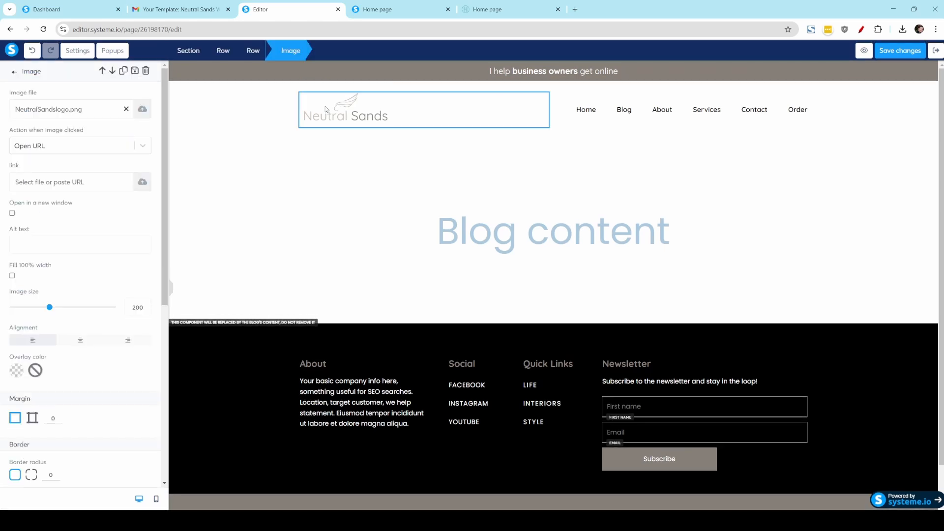
pyautogui.click(142, 110)
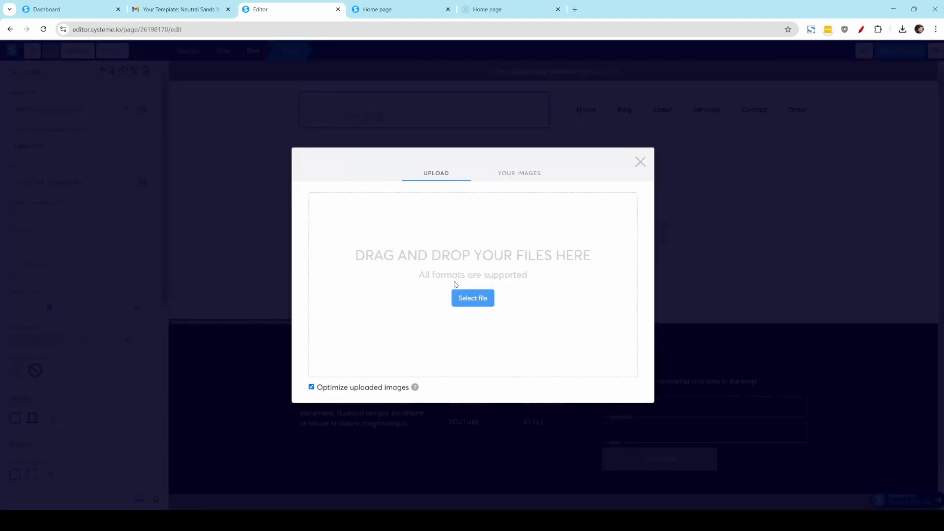
pyautogui.click(506, 181)
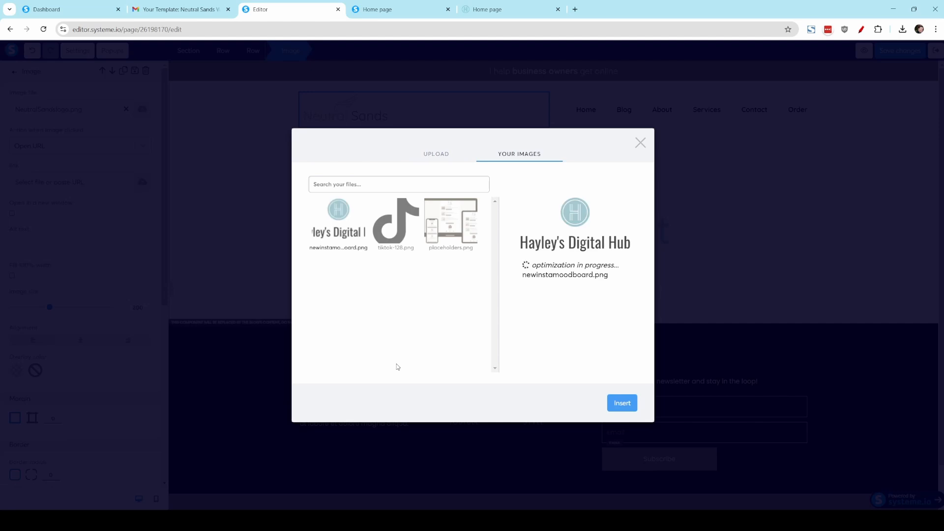
pyautogui.click(628, 403)
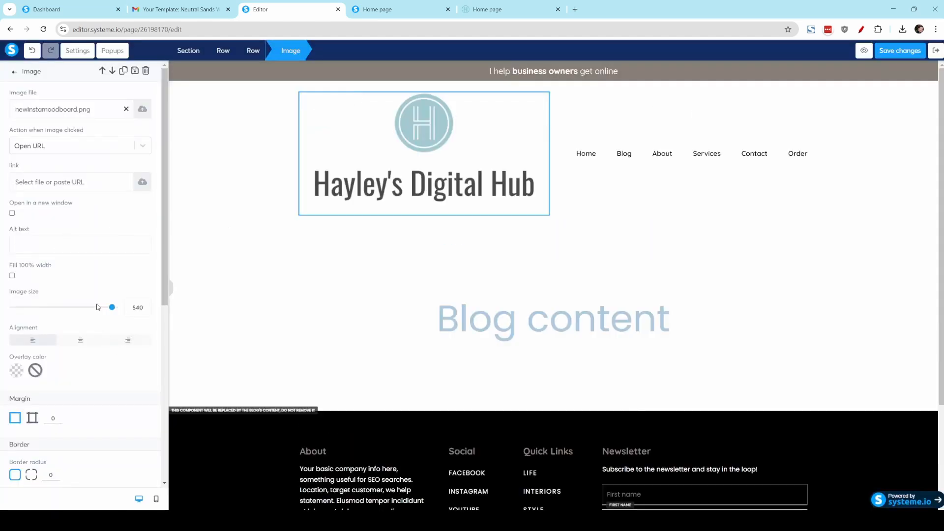
pyautogui.moveTo(112, 310); pyautogui.dragTo(42, 311)
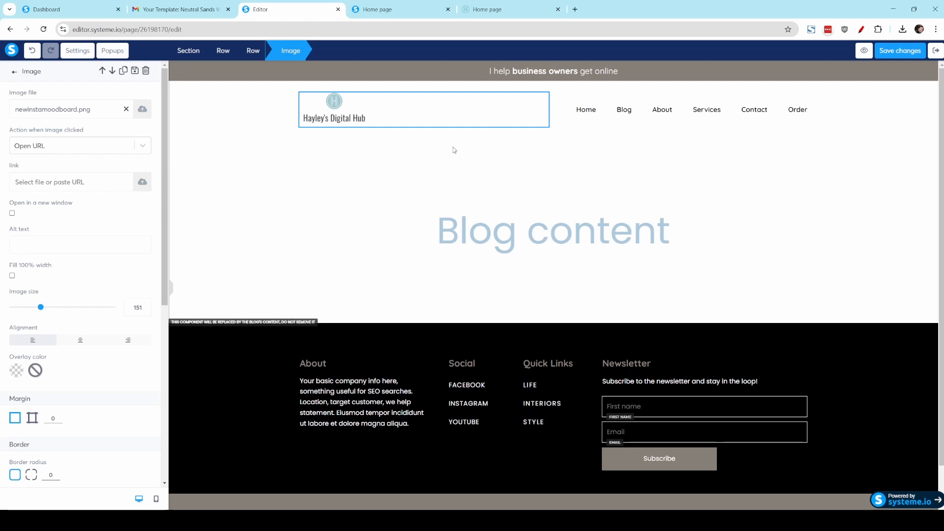
# Step: Set the logo's image size to 124 in the mobile view, return to desktop view and save the layout changes
pyautogui.click(156, 499)
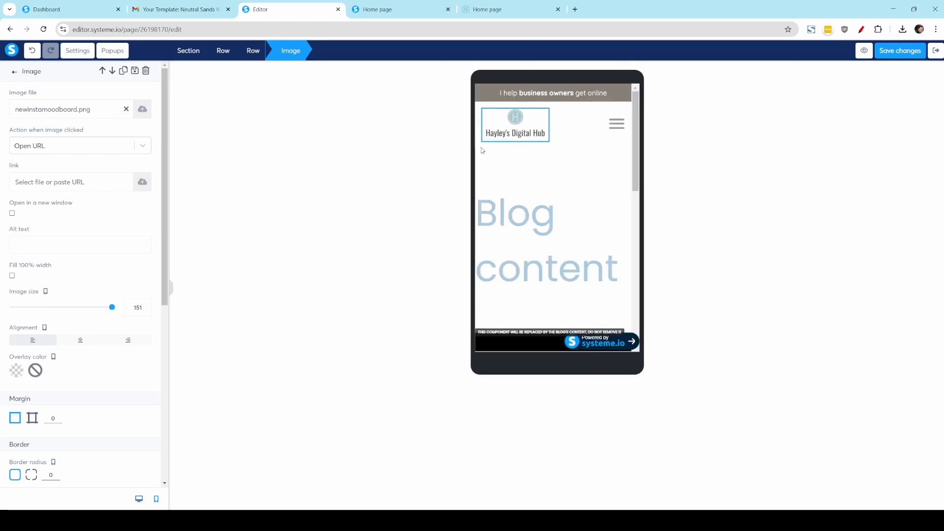
pyautogui.moveTo(112, 307); pyautogui.dragTo(98, 308)
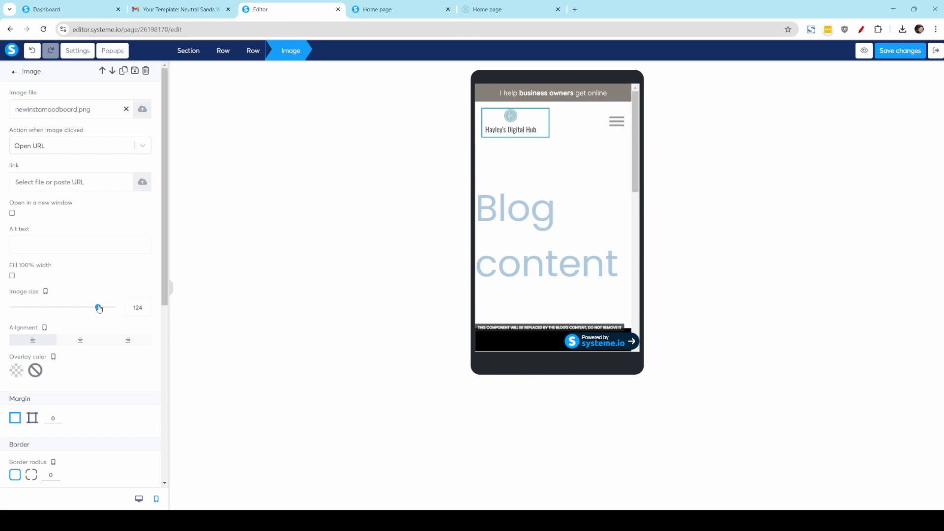
pyautogui.click(135, 500)
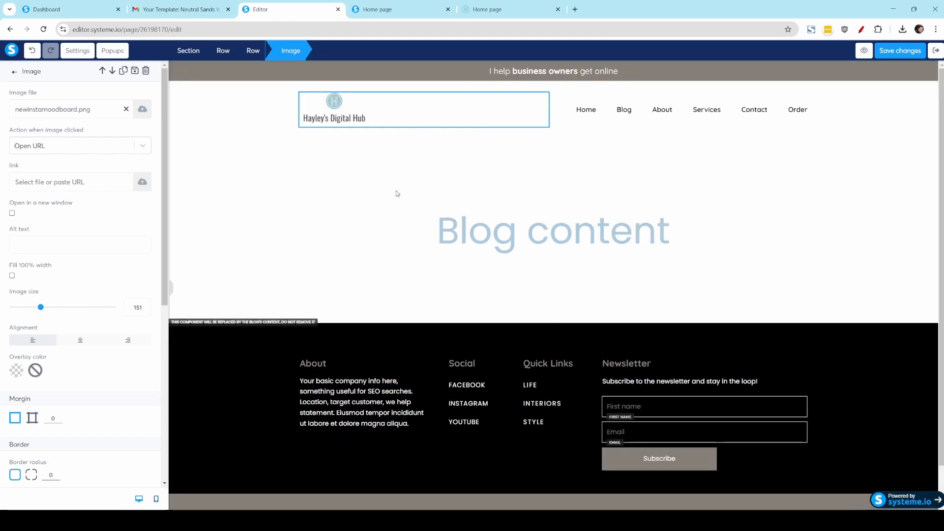
pyautogui.click(895, 52)
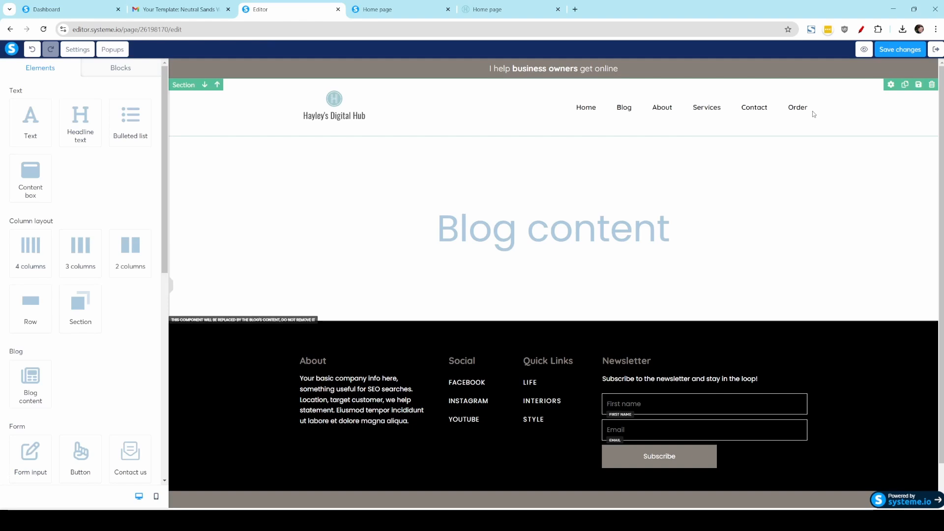
# Step: Link the header menu's Home item to the Home page and its Blog item to the Post list page
pyautogui.click(759, 97)
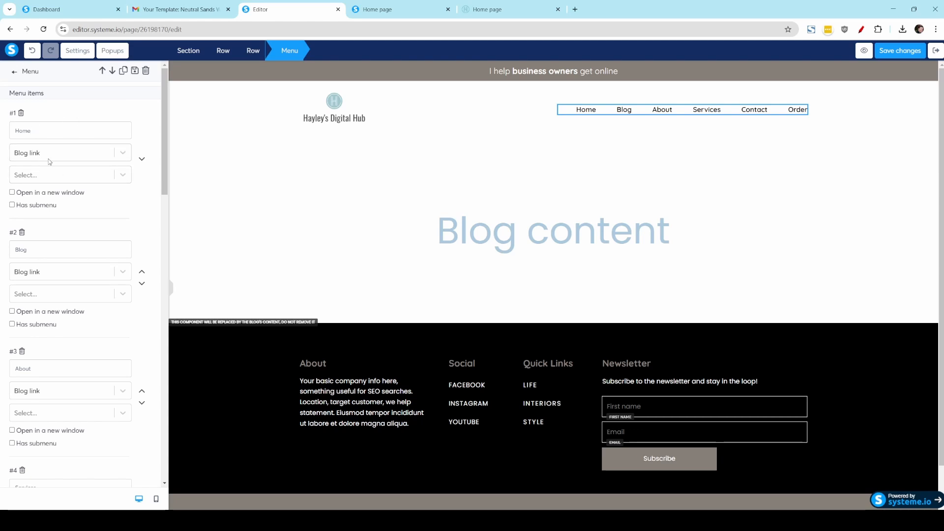
pyautogui.click(35, 177)
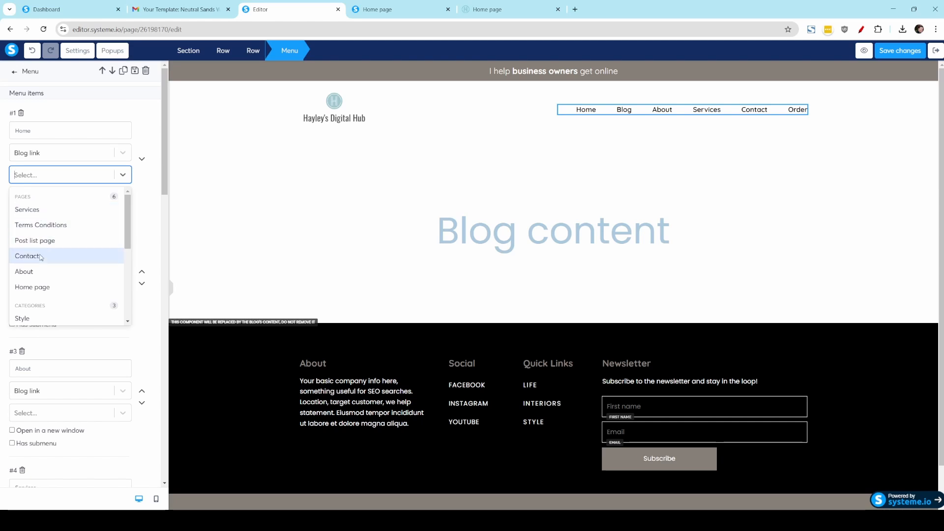
pyautogui.click(43, 287)
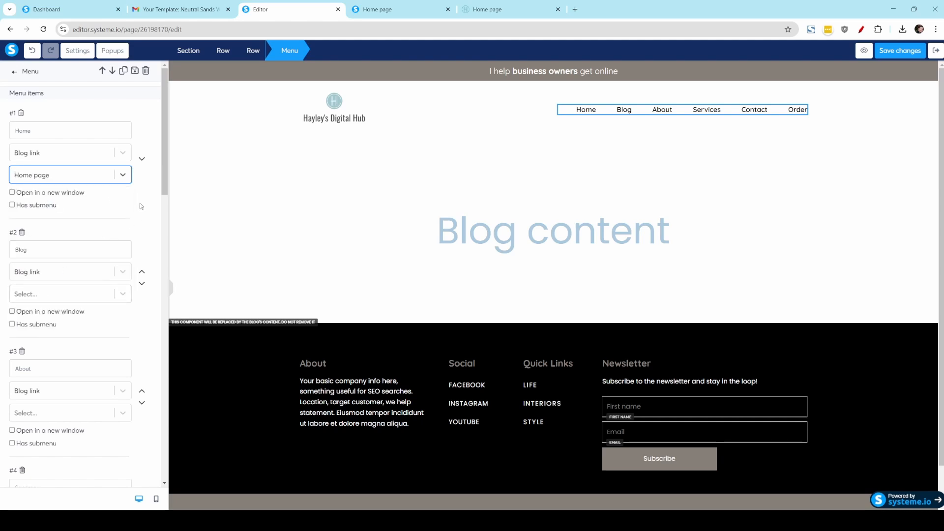
pyautogui.scroll(-2, 69, 206)
pyautogui.click(58, 201)
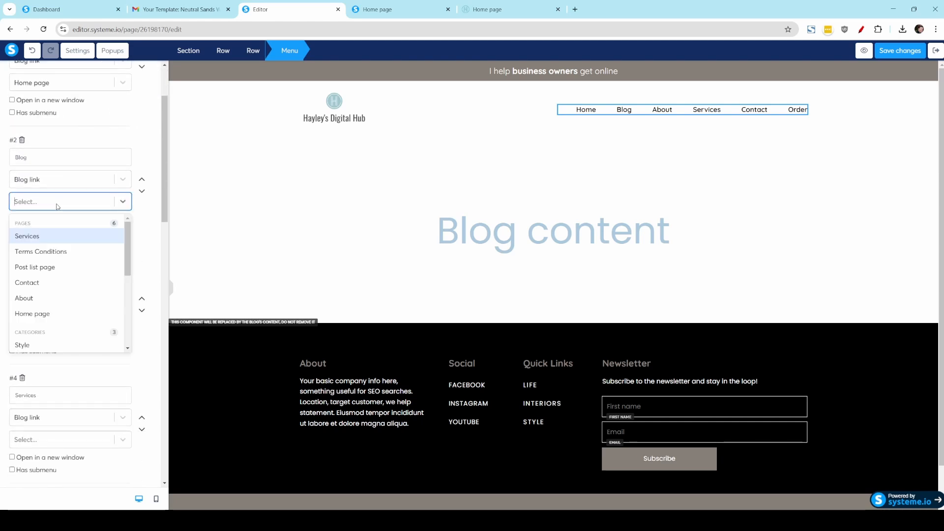
pyautogui.click(57, 268)
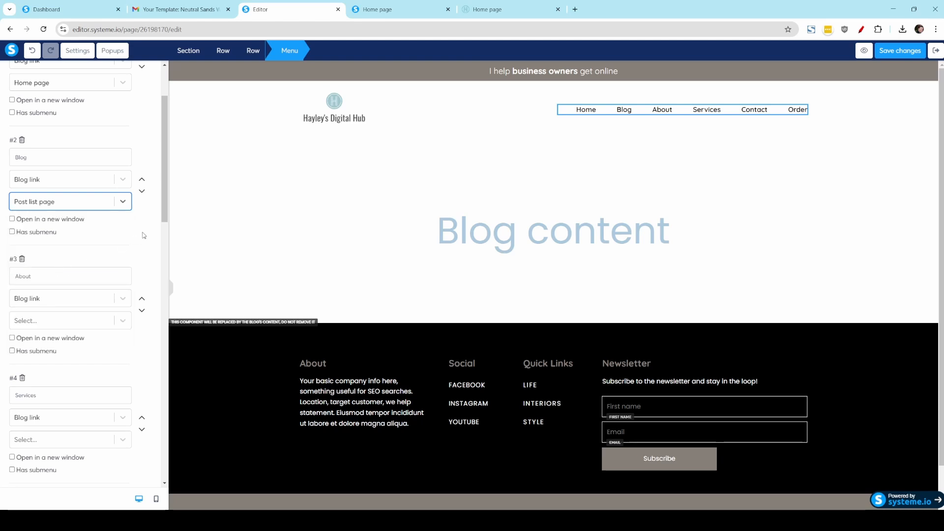
# Step: Link the About, Services and Contact menu items to the blog pages of the same names
pyautogui.scroll(-3, 144, 235)
pyautogui.click(54, 183)
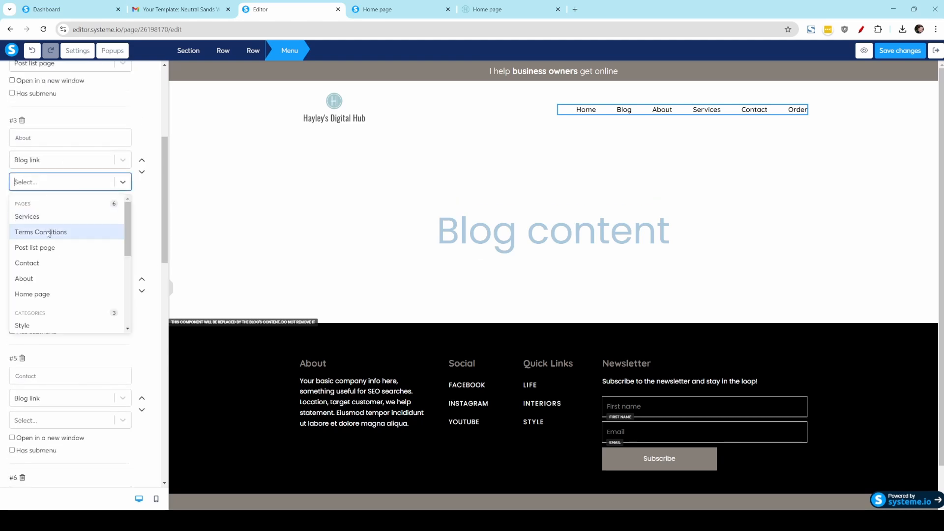
pyautogui.click(44, 278)
pyautogui.scroll(-3, 61, 173)
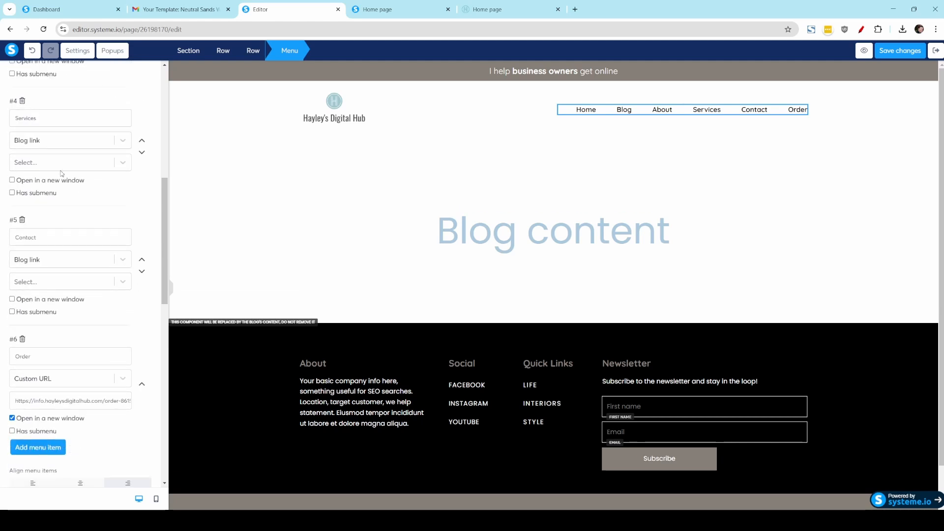
pyautogui.click(44, 162)
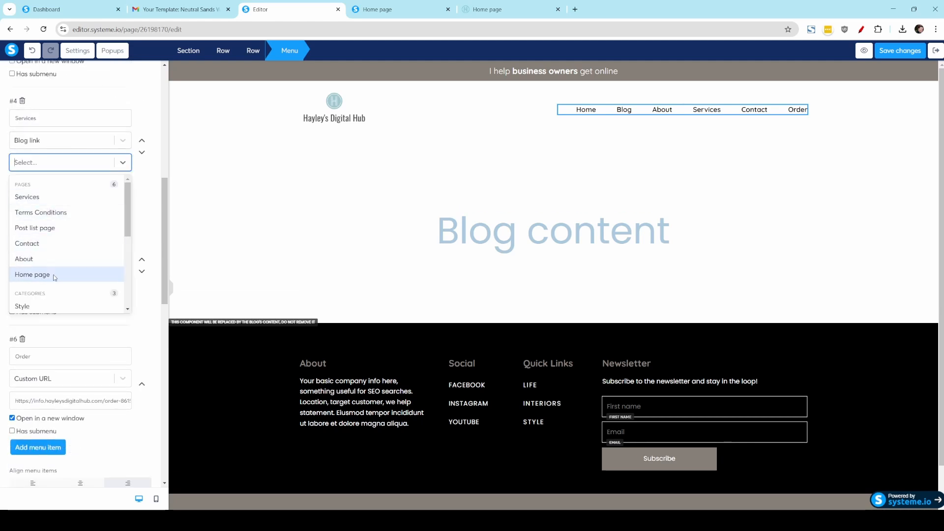
pyautogui.click(52, 199)
pyautogui.scroll(-2, 155, 227)
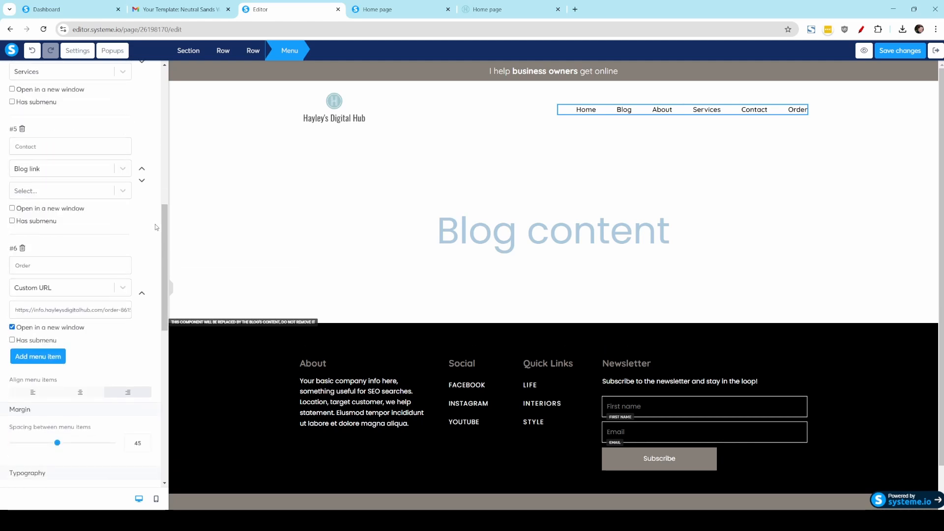
pyautogui.click(57, 189)
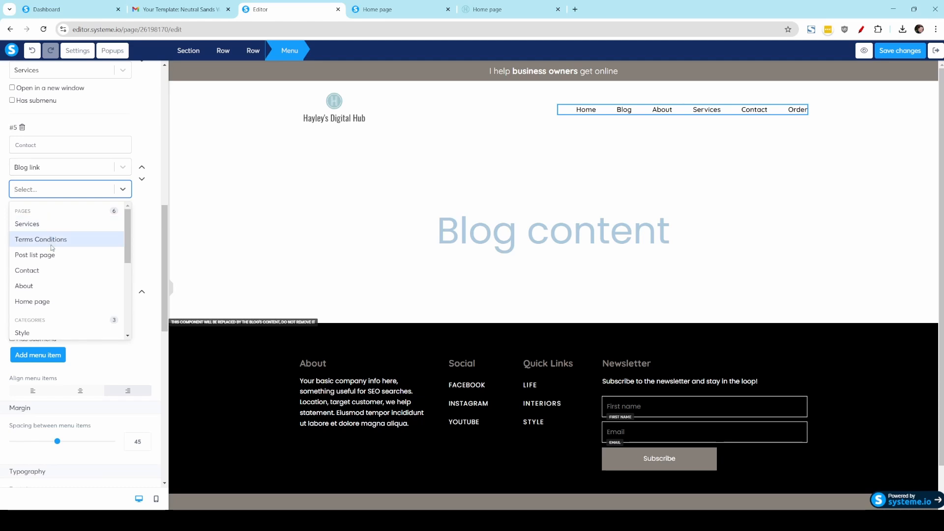
pyautogui.click(55, 270)
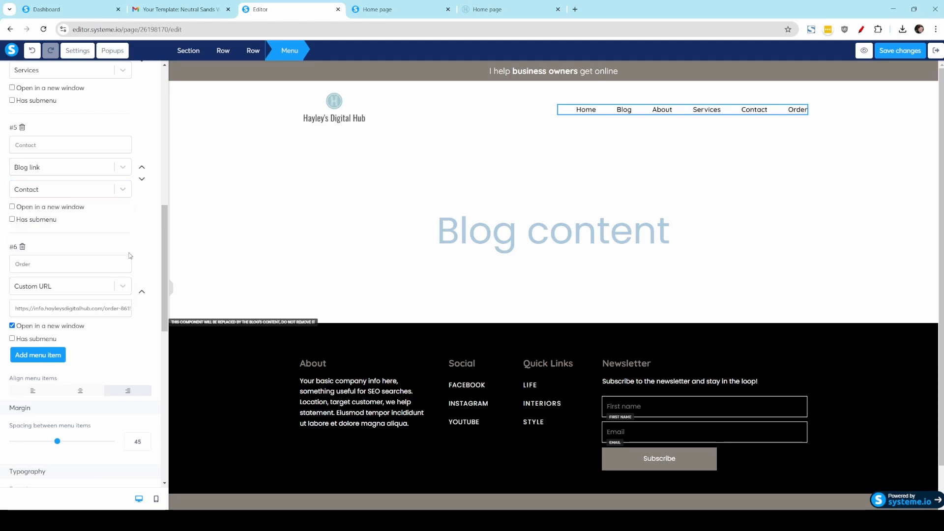
# Step: Clear the custom URL of the Order menu item
pyautogui.scroll(-1, 55, 221)
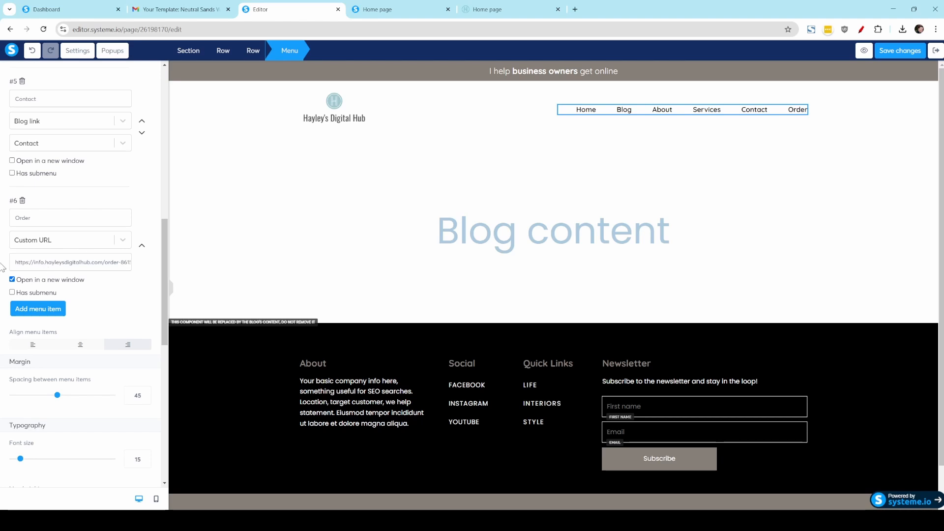
pyautogui.moveTo(12, 263); pyautogui.dragTo(299, 264)
pyautogui.press('BackSpace')
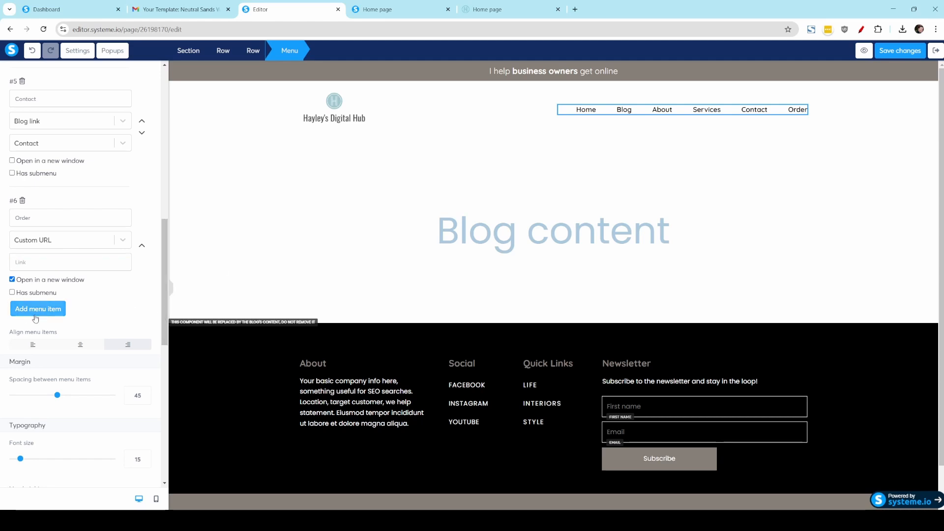
pyautogui.scroll(-7, 39, 318)
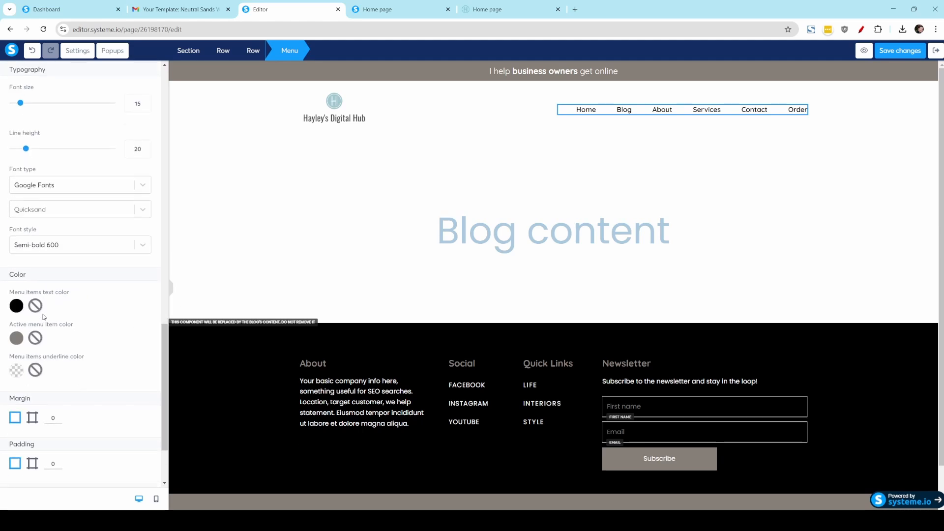
pyautogui.scroll(-2, 44, 317)
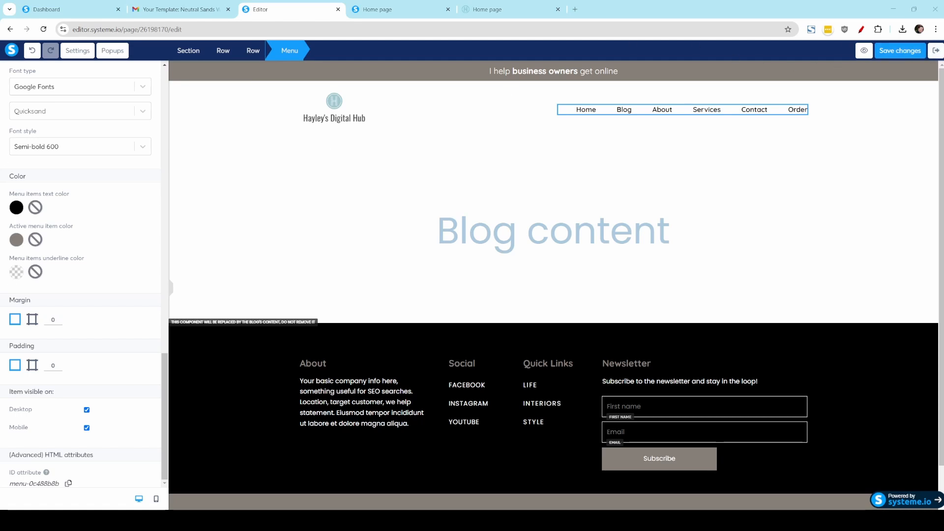
# Step: Examine the footer's About text and the link settings of its Facebook and Instagram entries
pyautogui.click(311, 387)
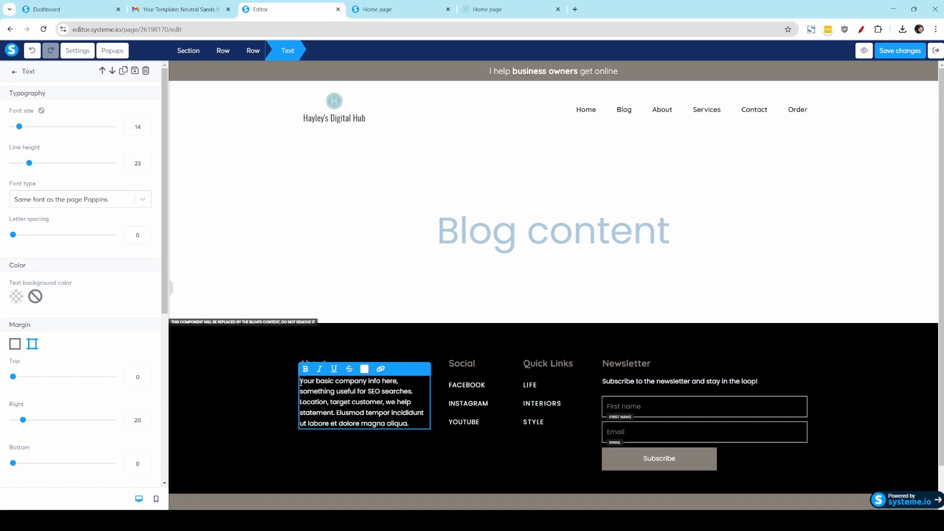
pyautogui.moveTo(300, 381); pyautogui.dragTo(414, 424)
pyautogui.click(414, 424)
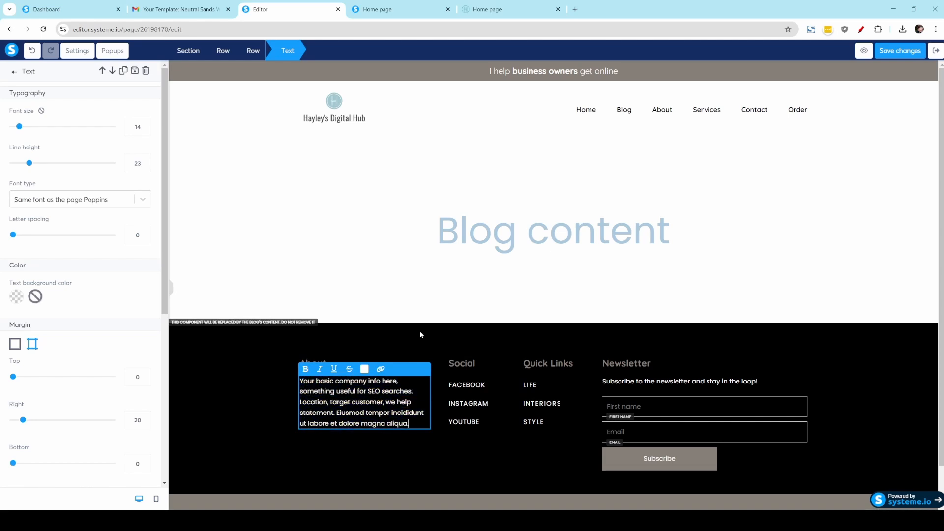
pyautogui.click(374, 453)
pyautogui.click(468, 386)
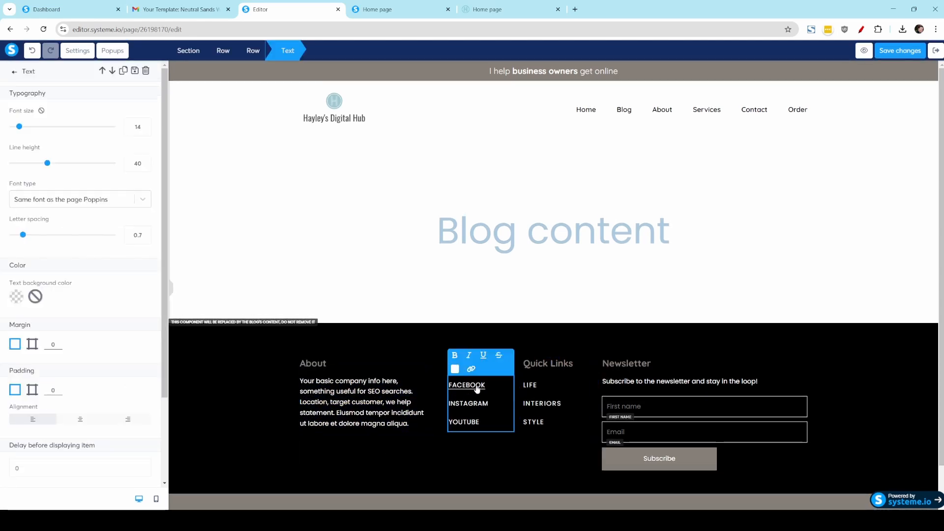
pyautogui.click(476, 389)
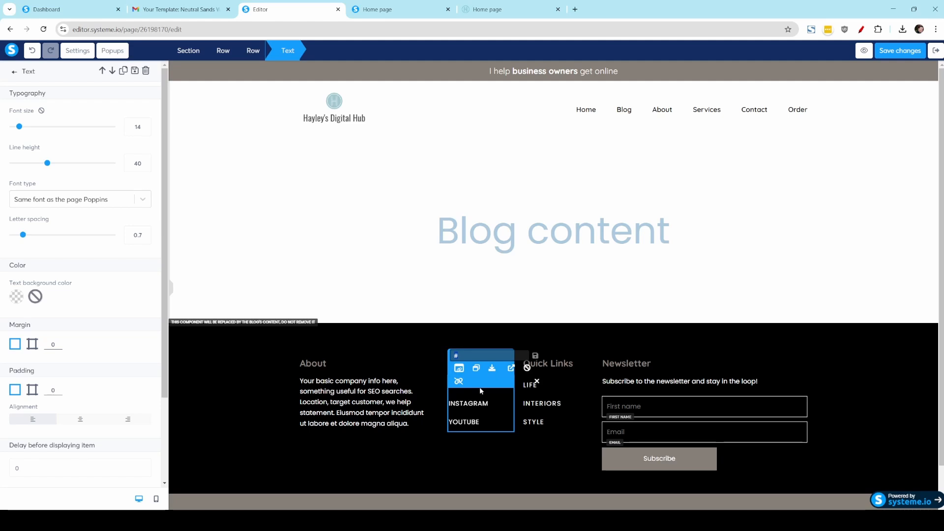
pyautogui.click(489, 403)
pyautogui.moveTo(489, 403); pyautogui.dragTo(448, 406)
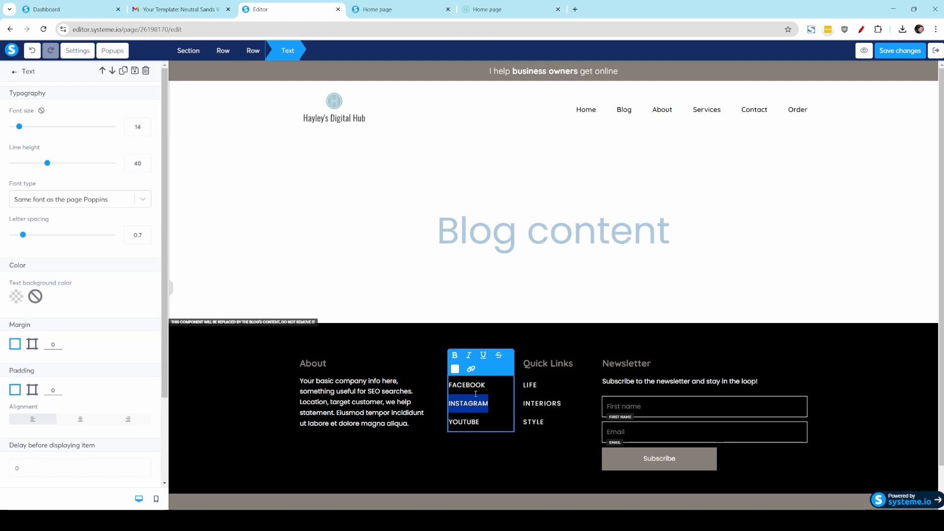
pyautogui.click(470, 379)
# Step: Examine the page and category link options for the footer's LIFE quick link, and check the newsletter form
pyautogui.click(547, 377)
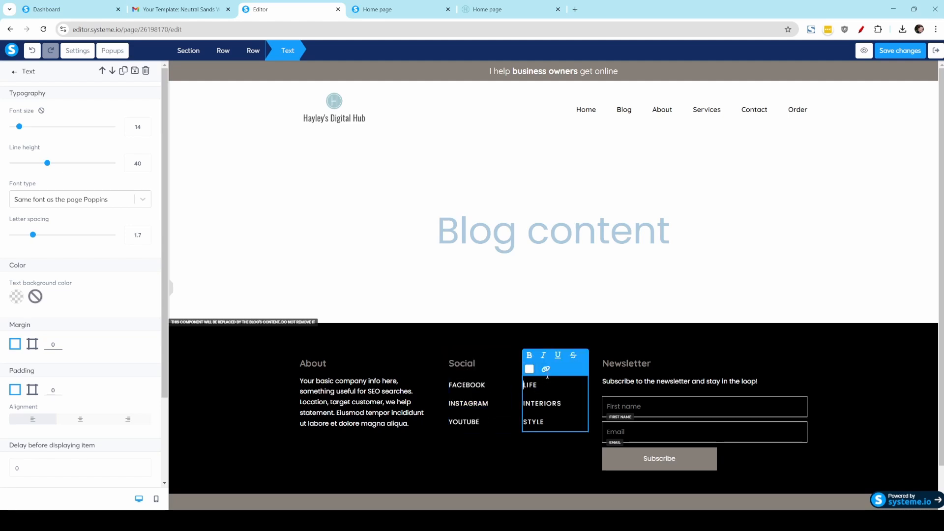
pyautogui.doubleClick(528, 386)
pyautogui.click(545, 369)
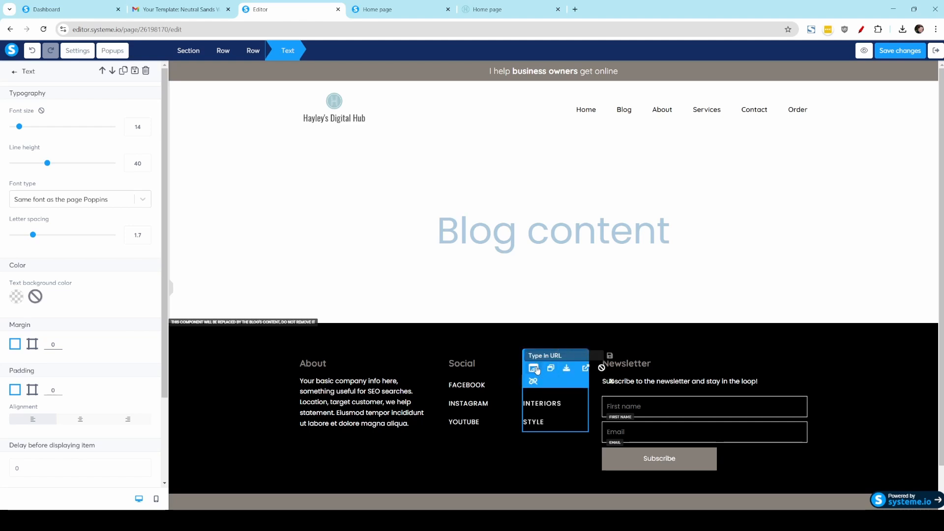
pyautogui.click(536, 370)
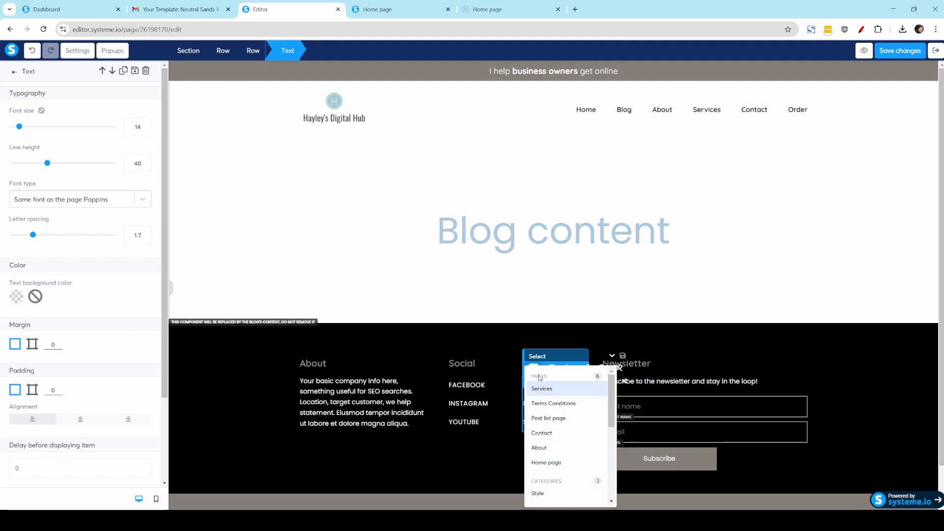
pyautogui.click(500, 356)
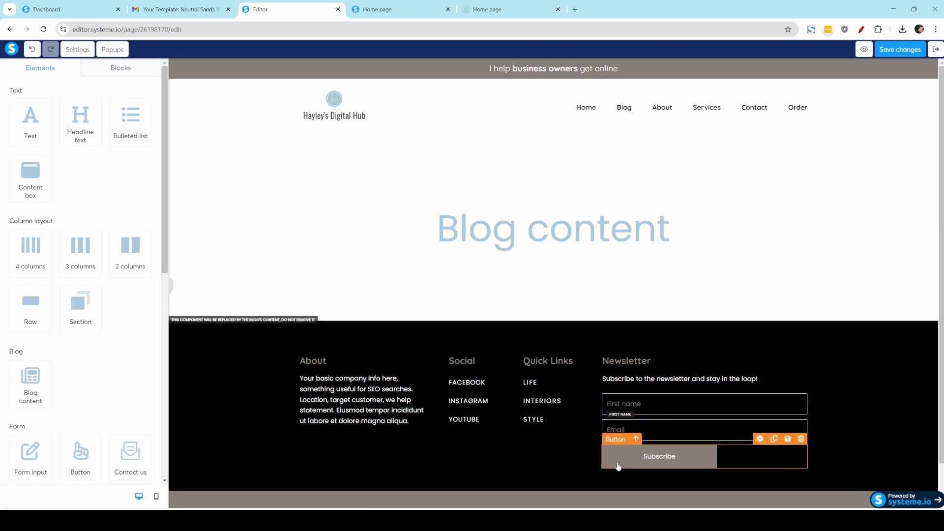
pyautogui.scroll(-1, 769, 454)
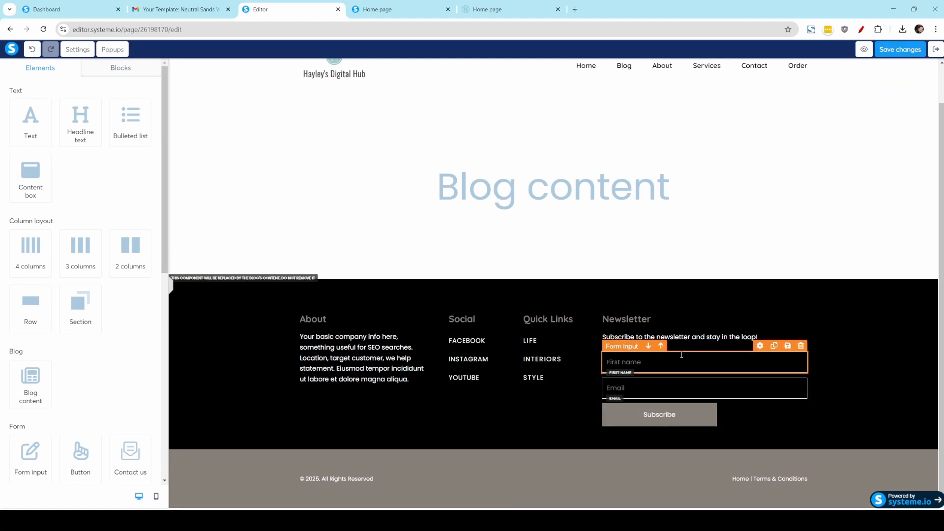
# Step: Exit the blog layout editor and open the email campaigns list
pyautogui.click(934, 50)
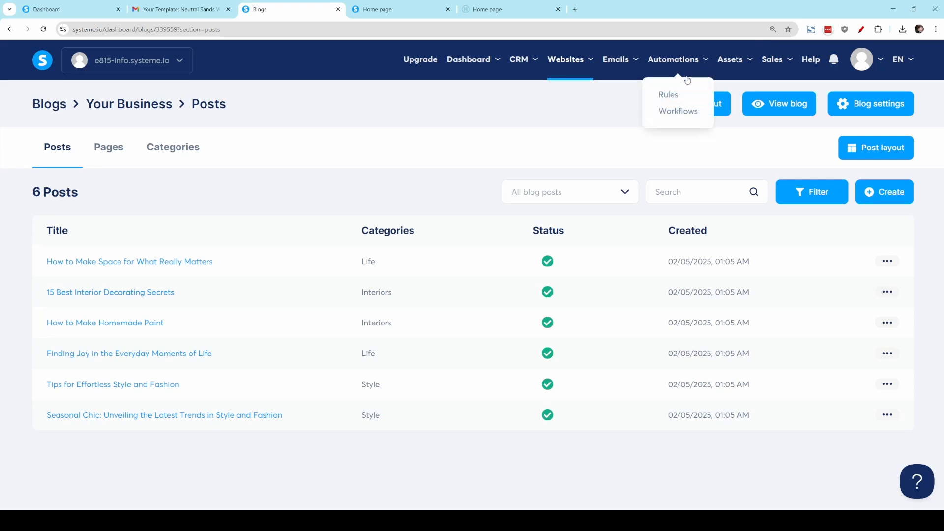
pyautogui.moveTo(615, 61)
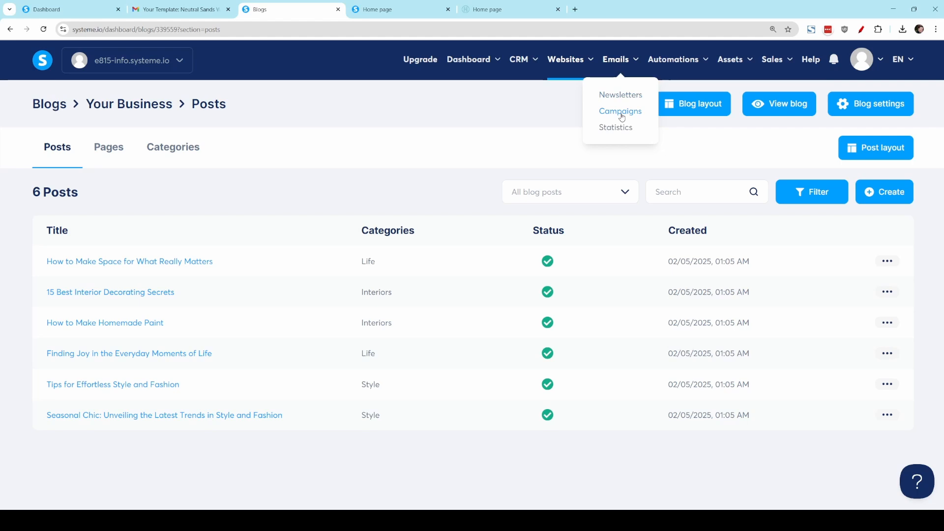
pyautogui.click(620, 113)
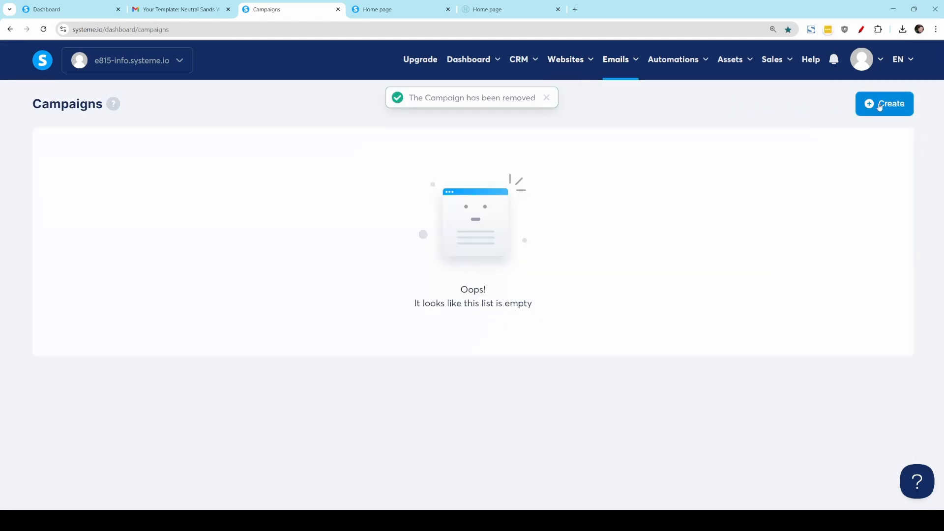
# Step: Create an email campaign named "Newsletter" with the business sender email address and the description "from footer of website"
pyautogui.click(879, 106)
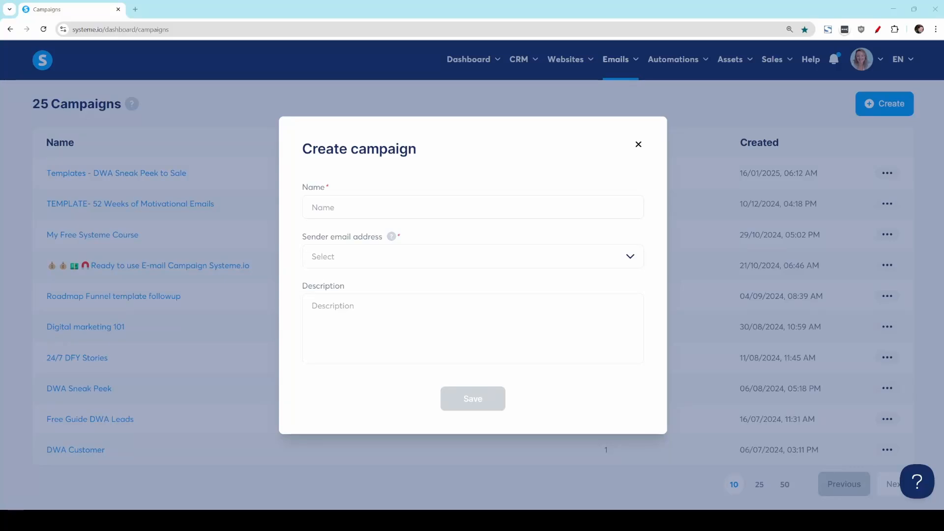
pyautogui.click(454, 197)
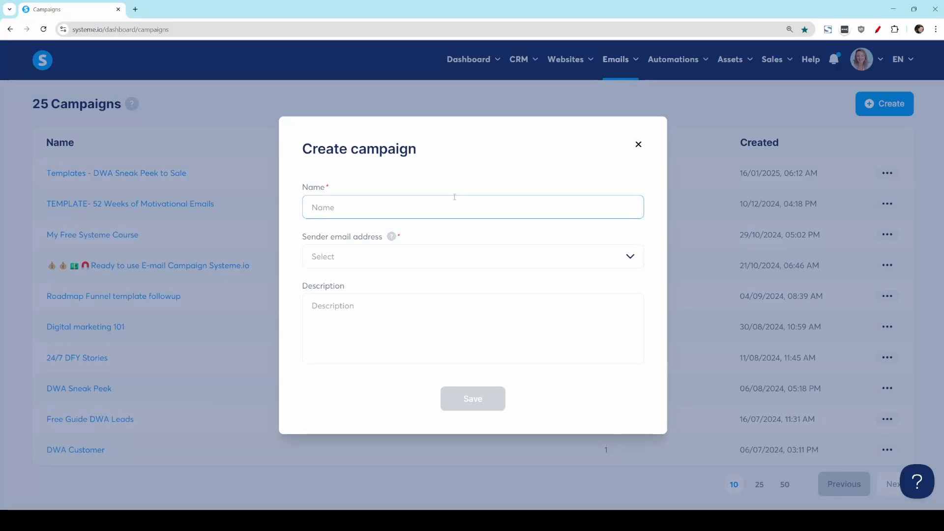
pyautogui.write('Newsletter')
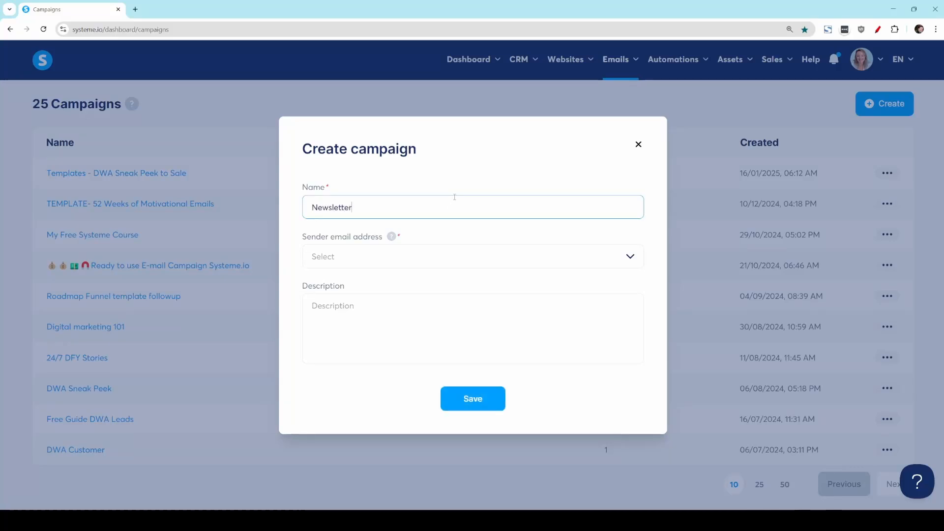
pyautogui.click(480, 261)
pyautogui.click(466, 289)
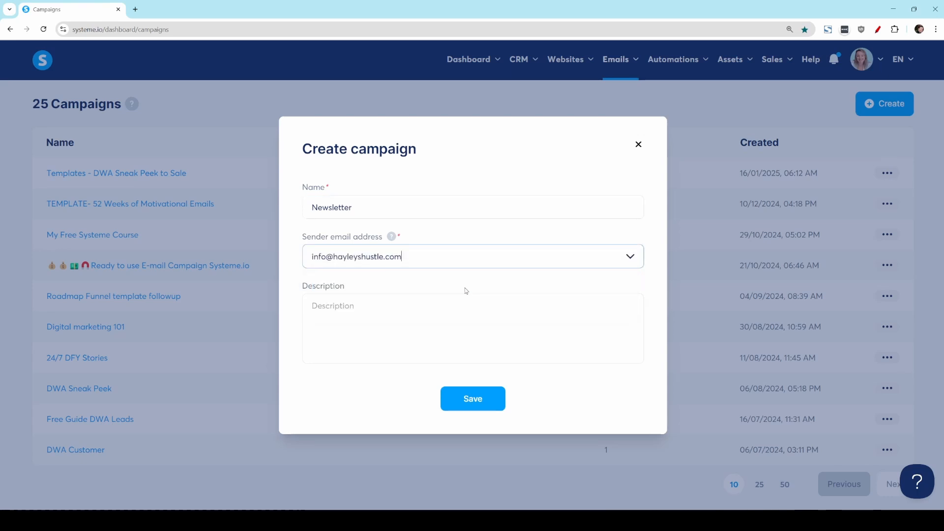
pyautogui.click(404, 313)
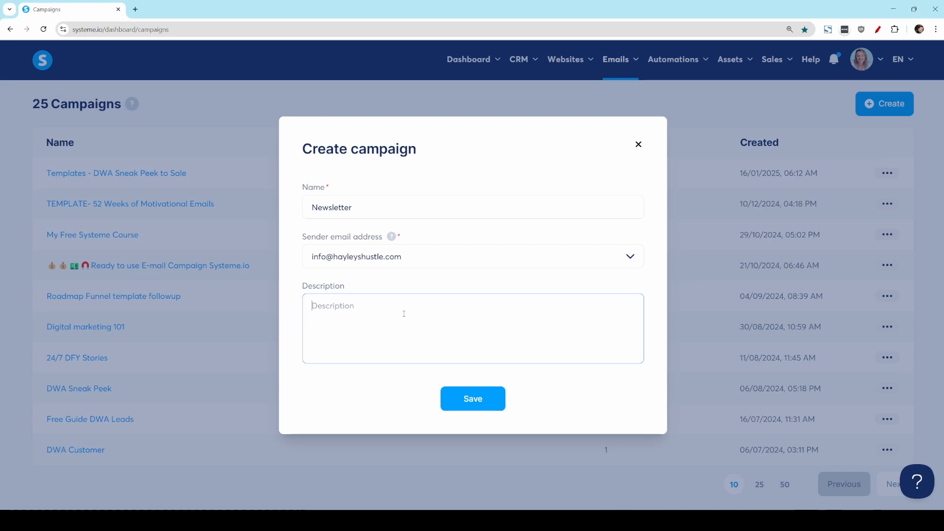
pyautogui.write('from footer of website')
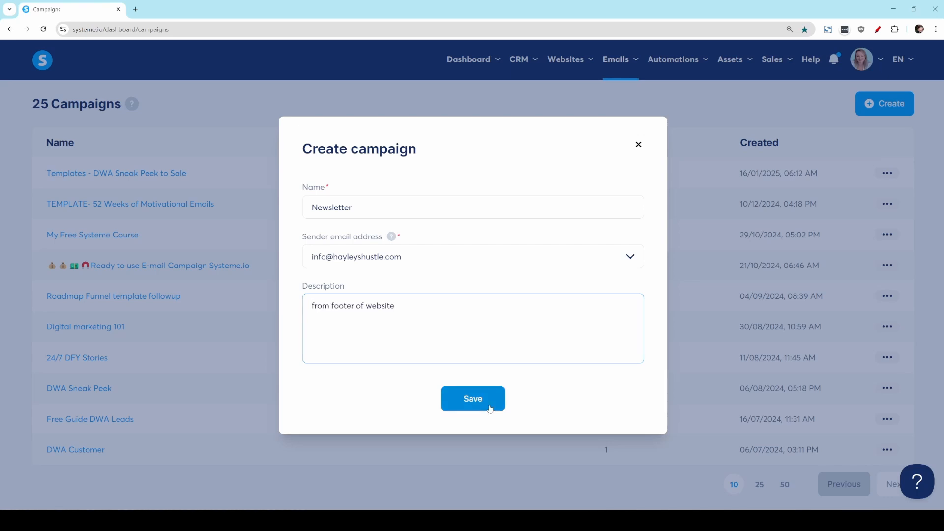
pyautogui.click(472, 398)
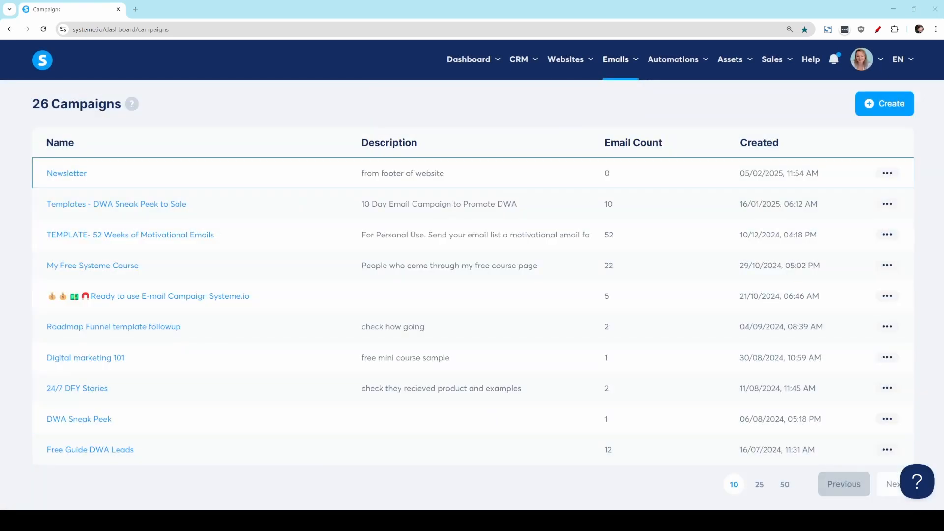
# Step: Open the Newsletter campaign and create an email with the subject "Welcome to my list" using the classic editor
pyautogui.click(91, 169)
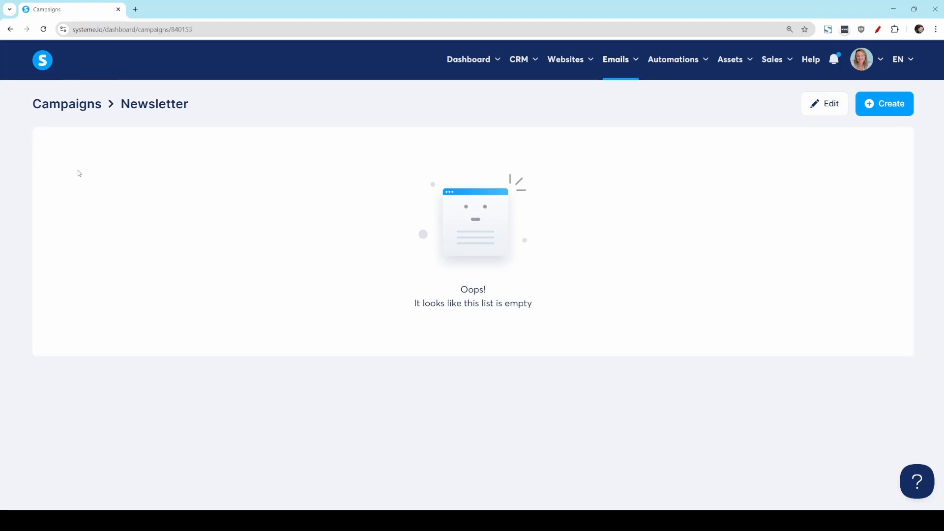
pyautogui.click(891, 106)
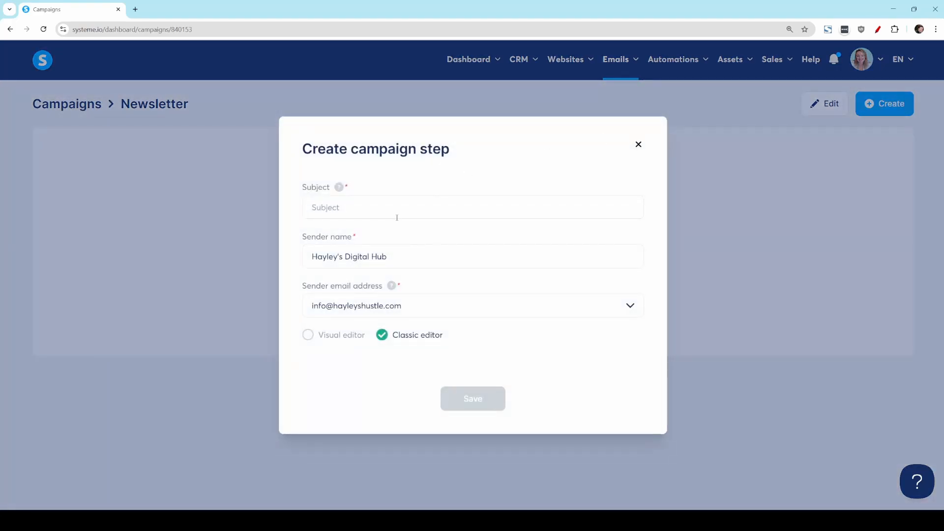
pyautogui.click(402, 209)
pyautogui.write('Welcome to my list')
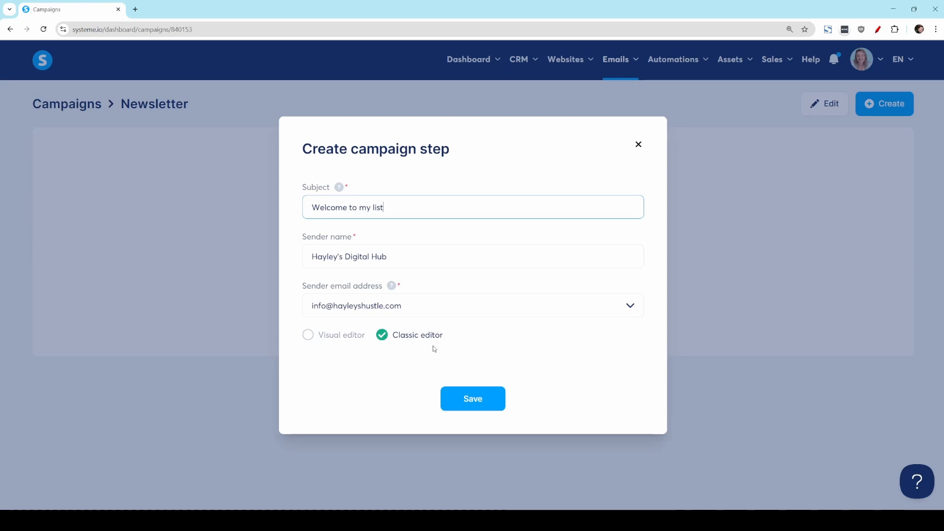
pyautogui.click(473, 400)
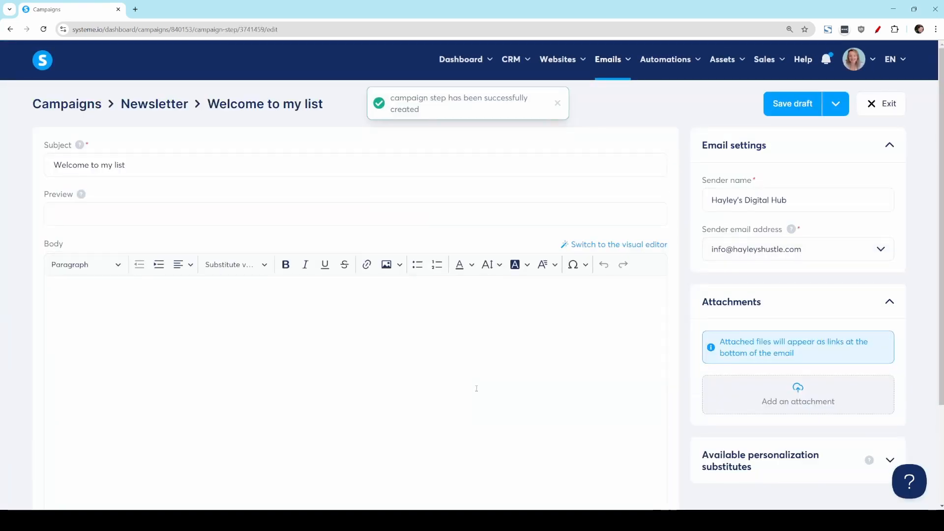
# Step: Write the email body: "Hi {first_name}," using the first-name substitution, "great to have you here.", and "thanks," with the sender's first name
pyautogui.scroll(-1, 217, 289)
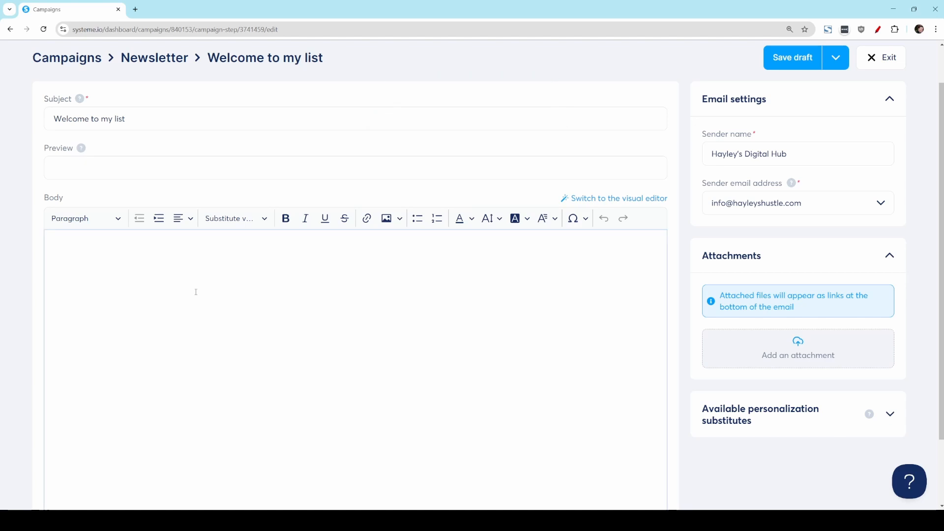
pyautogui.click(196, 292)
pyautogui.write('H')
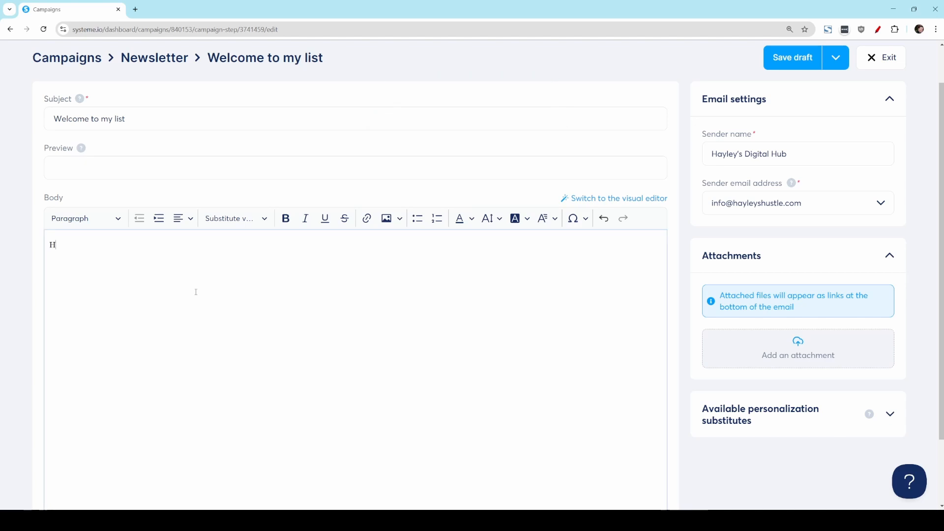
pyautogui.write('i')
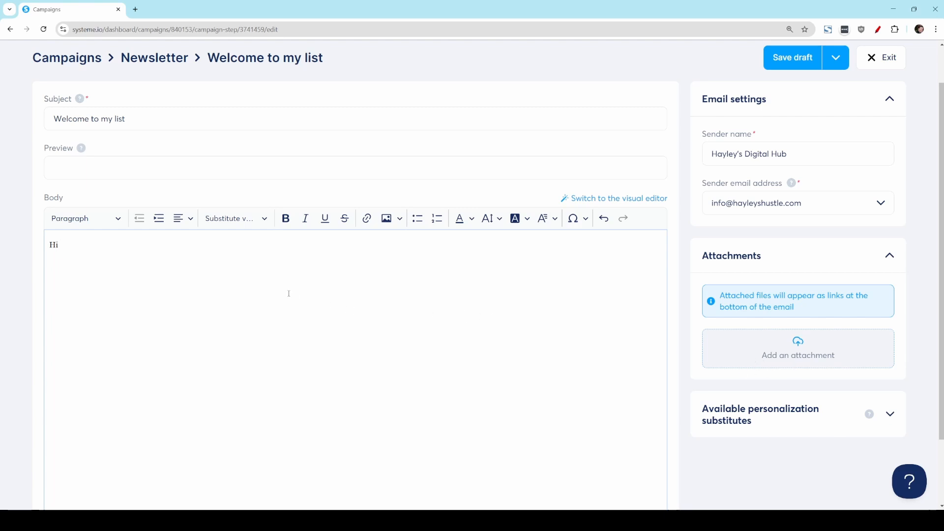
pyautogui.click(212, 220)
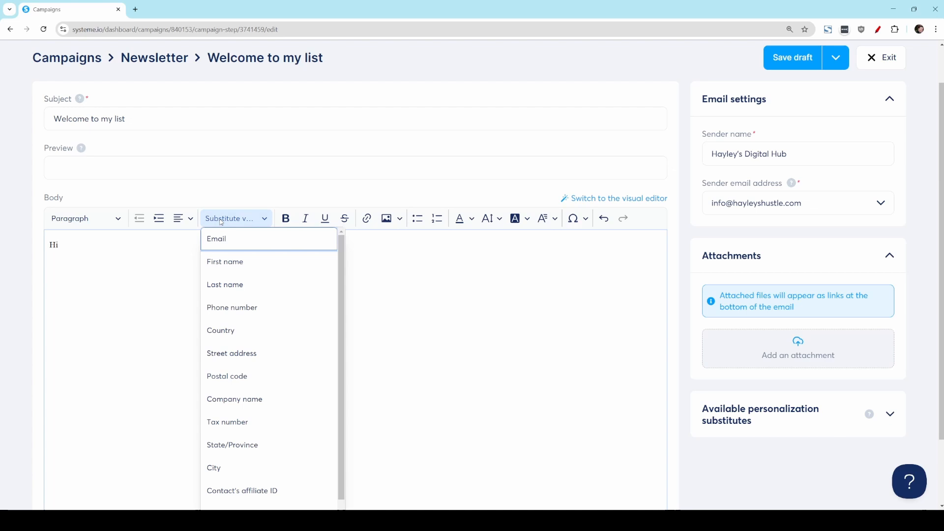
pyautogui.click(227, 264)
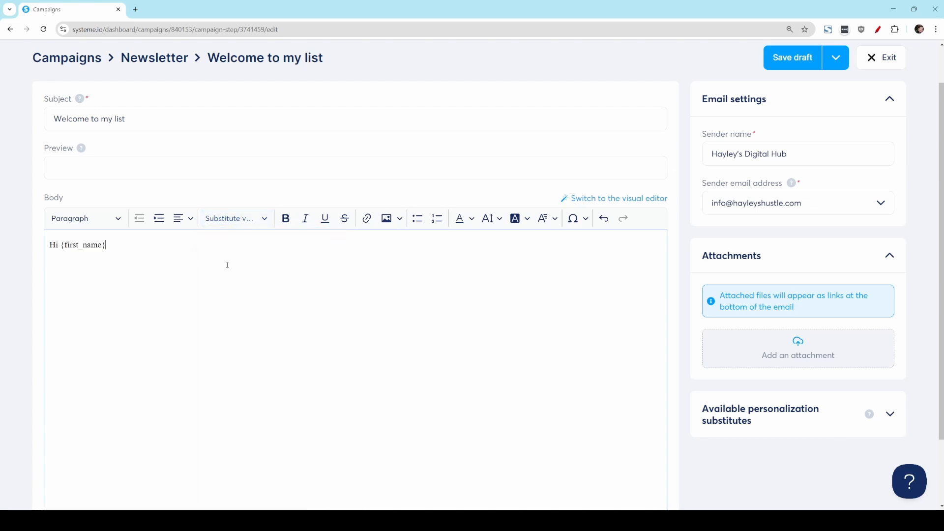
pyautogui.write(',')
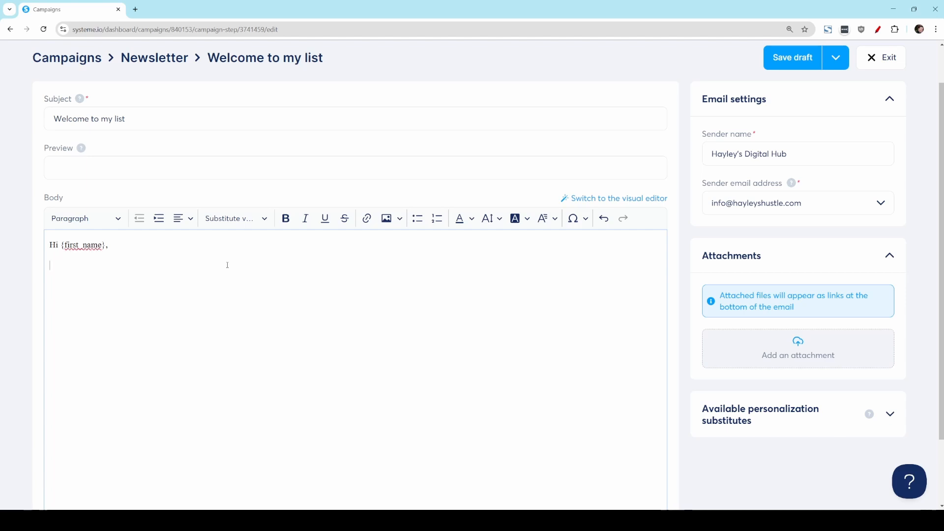
pyautogui.press('Return')
pyautogui.write('great to ')
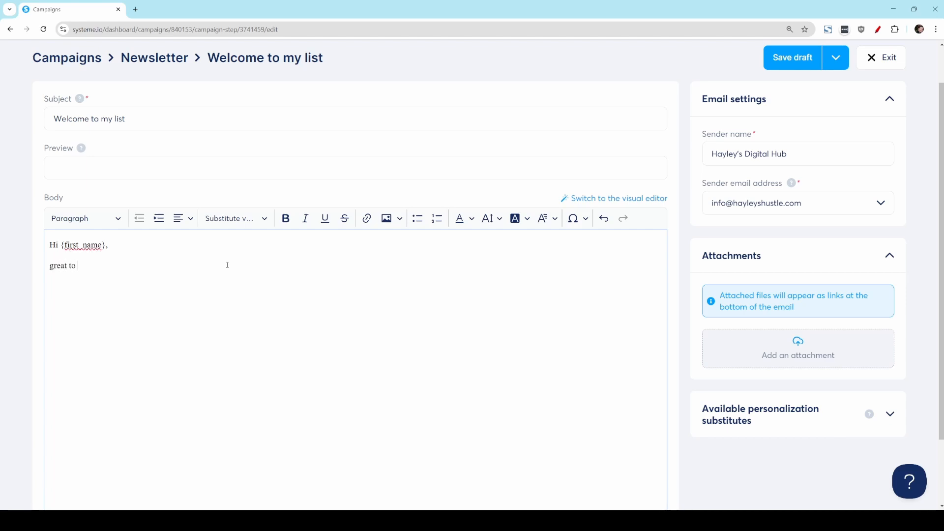
pyautogui.write('have you here')
# Step: Save and publish the welcome email, activating it with a delay of 0 days
pyautogui.click(836, 58)
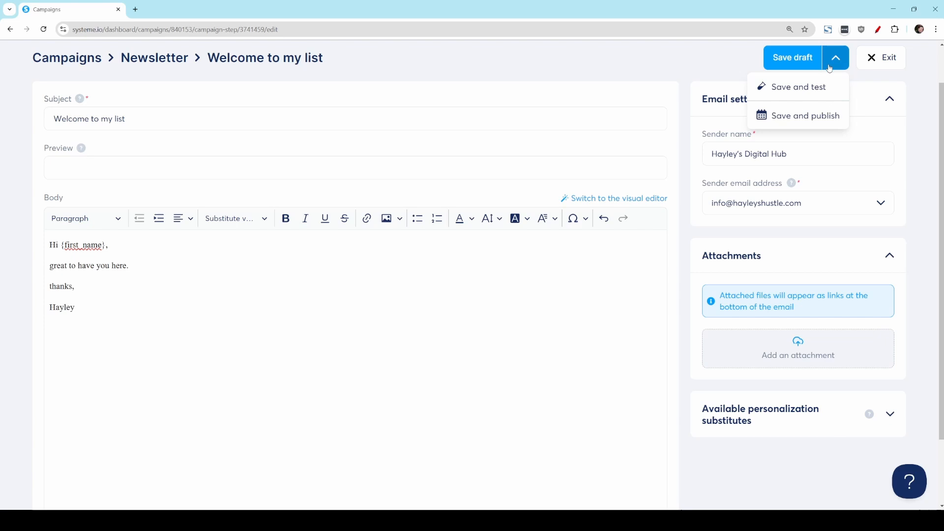
pyautogui.click(814, 116)
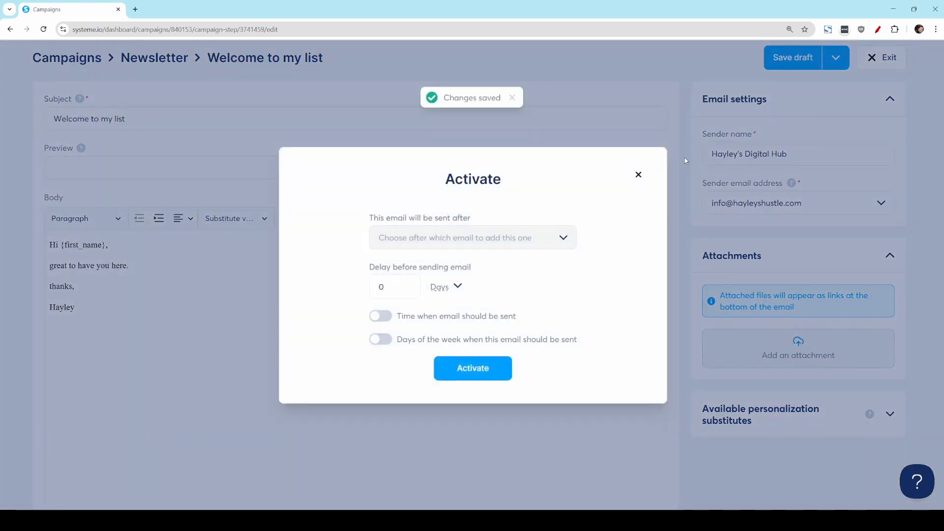
pyautogui.click(494, 372)
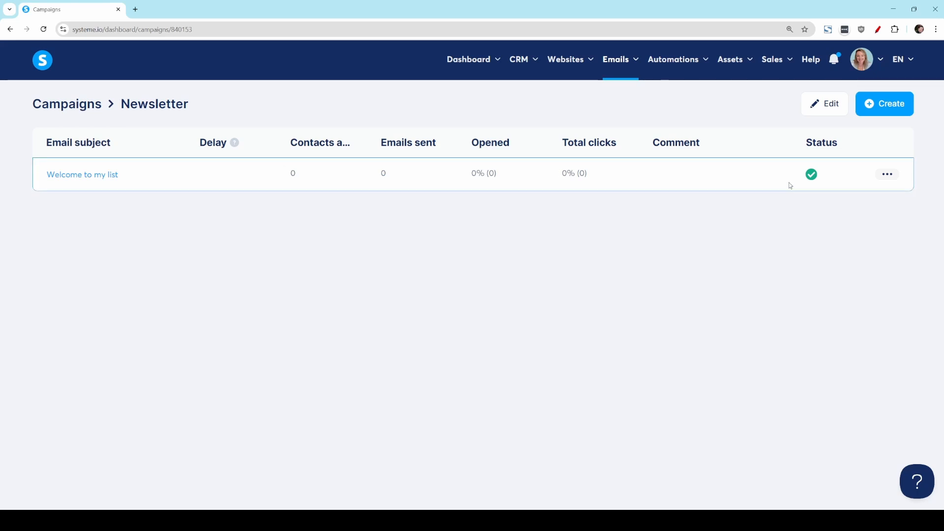
# Step: Start a new automation rule with a Blog form subscribed trigger for the Web Template - Neutral Sands blog's Blog layout
pyautogui.moveTo(659, 64)
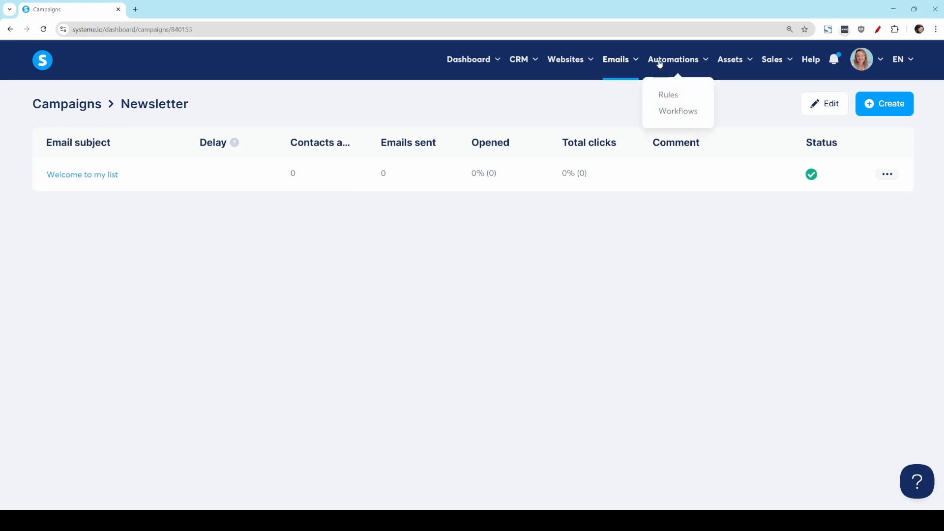
pyautogui.click(672, 96)
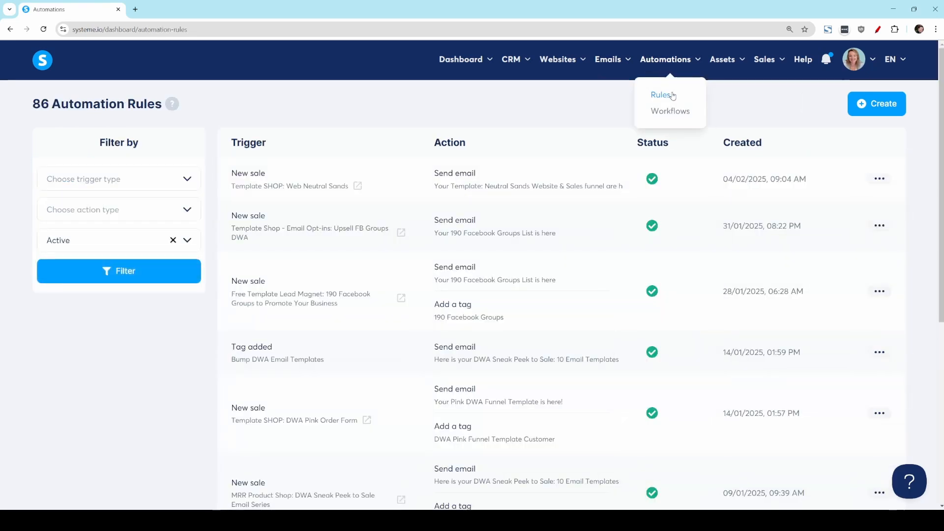
pyautogui.click(892, 104)
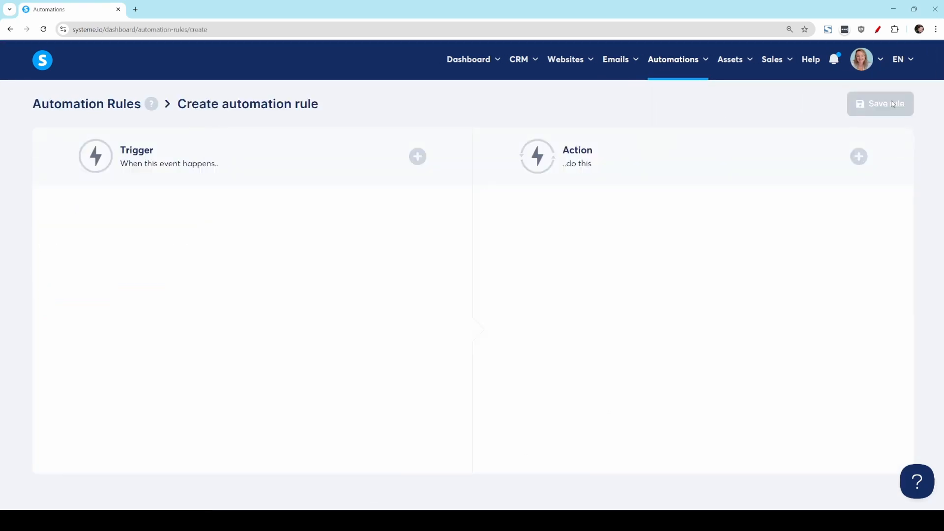
pyautogui.click(417, 156)
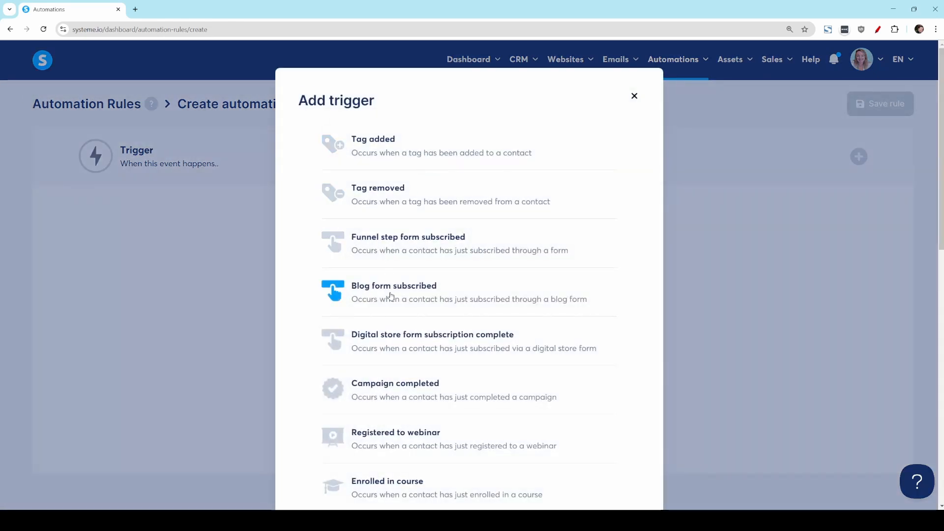
pyautogui.click(388, 296)
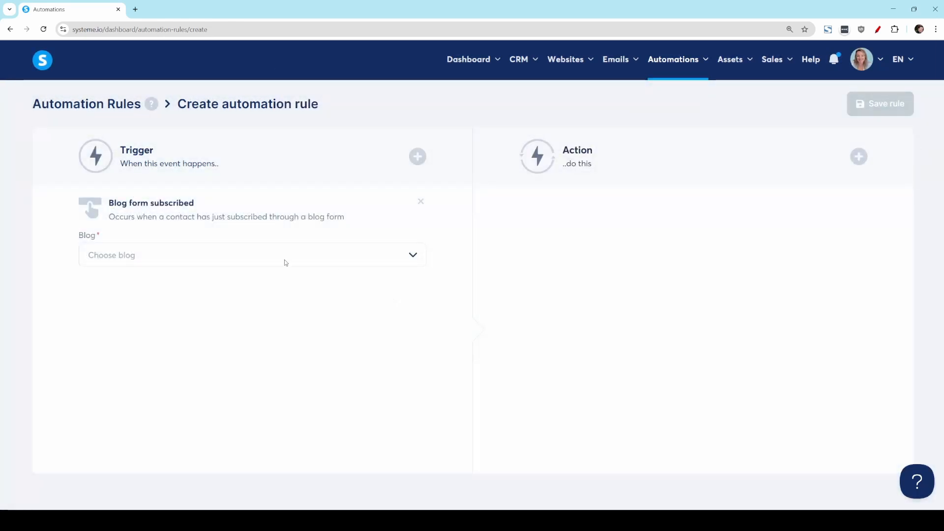
pyautogui.click(286, 262)
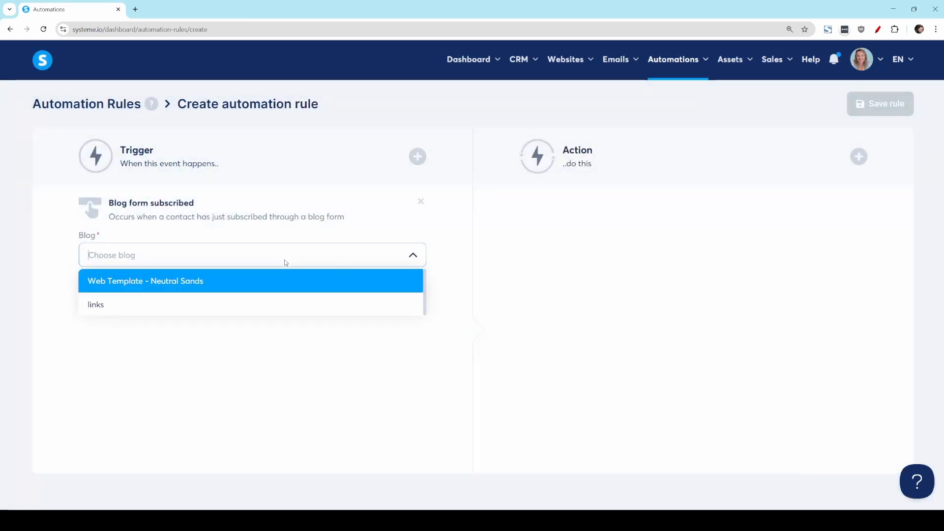
pyautogui.click(209, 289)
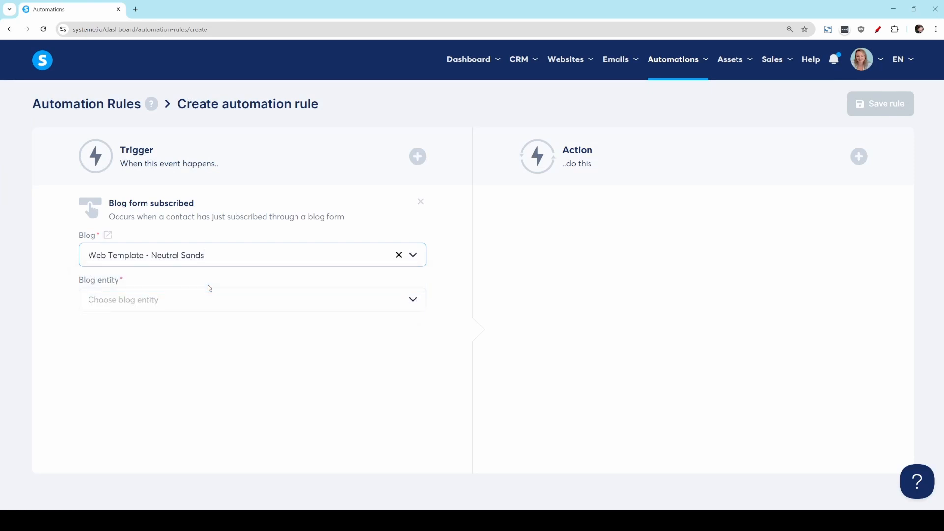
pyautogui.click(238, 303)
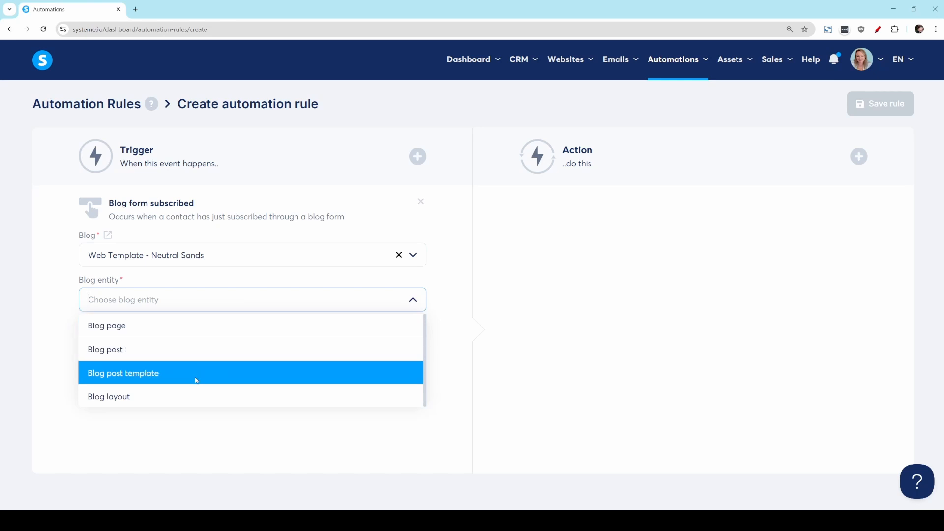
pyautogui.click(144, 398)
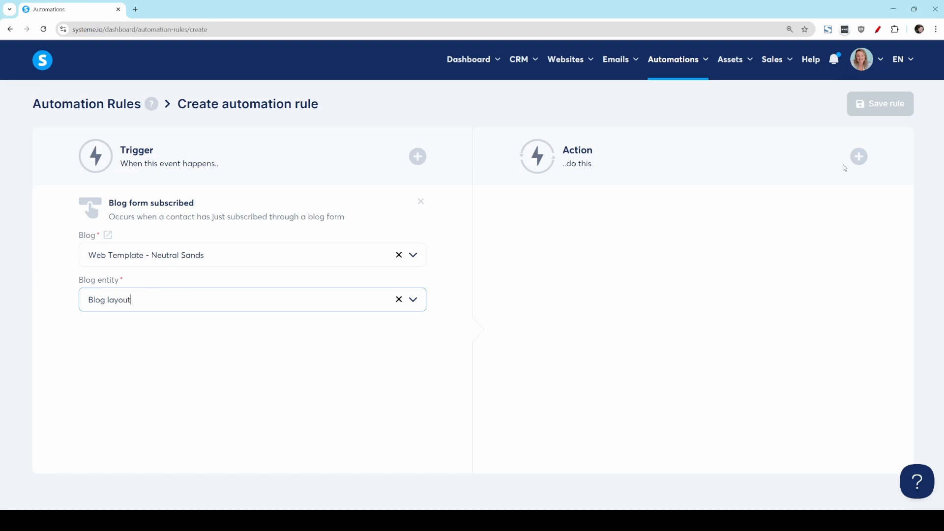
# Step: Add a Subscribe to campaign action for the Newsletter campaign and save the automation rule
pyautogui.click(858, 157)
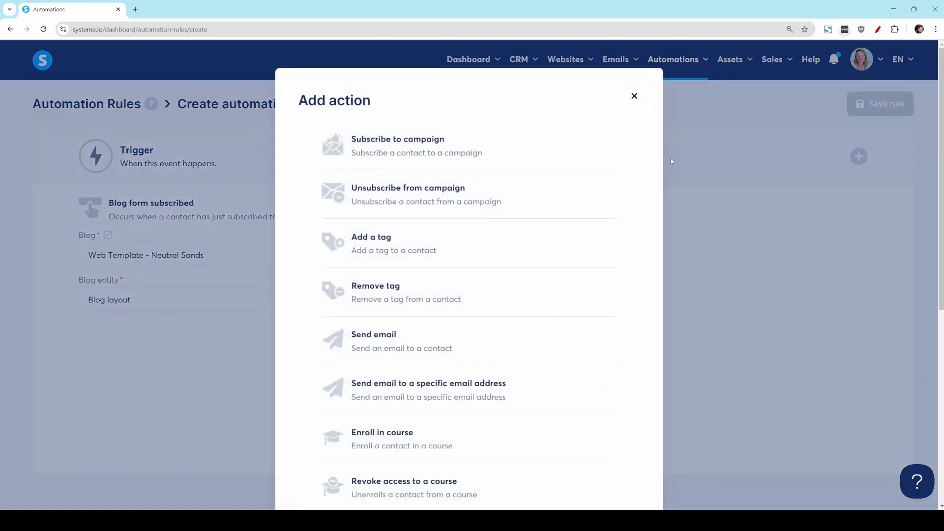
pyautogui.click(462, 149)
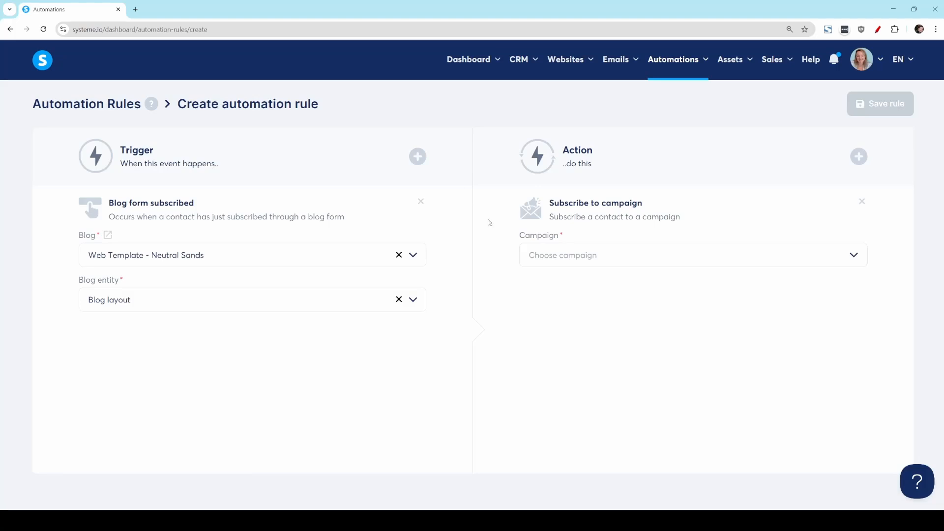
pyautogui.click(759, 259)
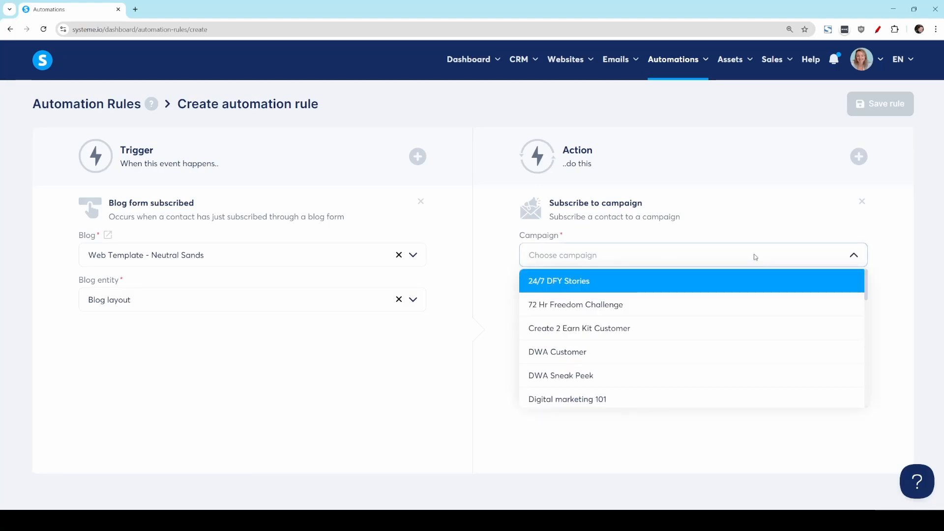
pyautogui.write('news')
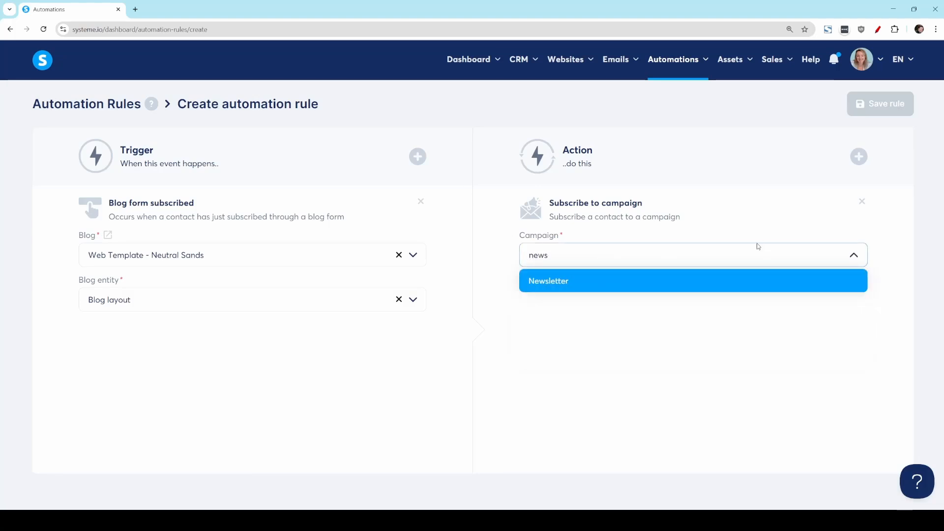
pyautogui.click(562, 278)
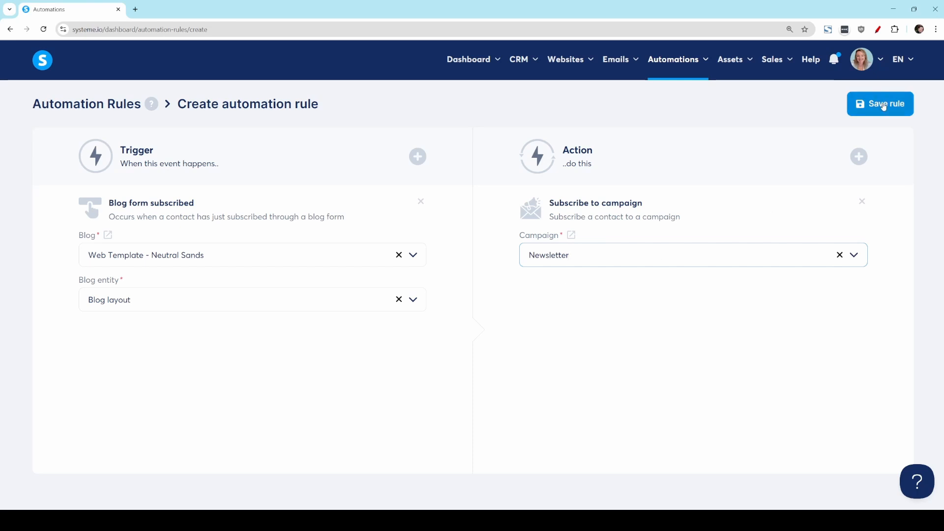
pyautogui.click(884, 105)
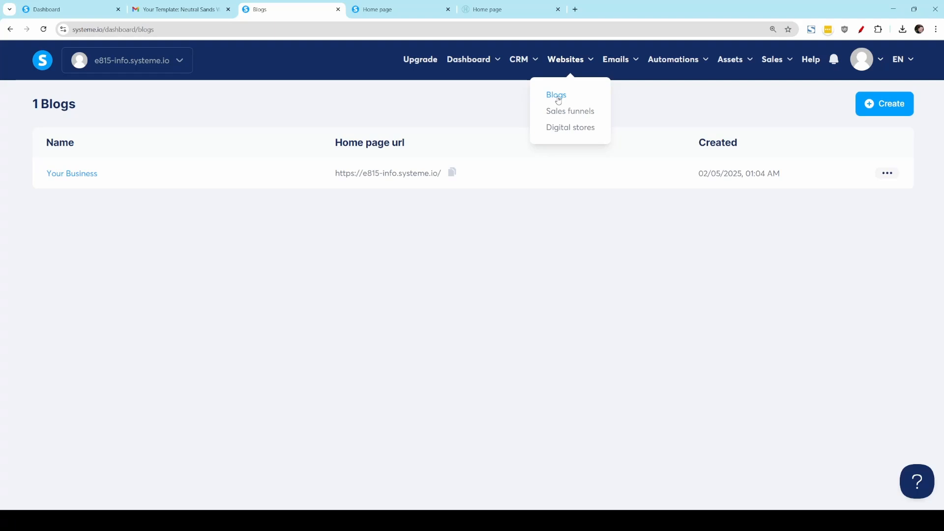
# Step: Open the Your Business blog's Home page in the page editor
pyautogui.click(71, 177)
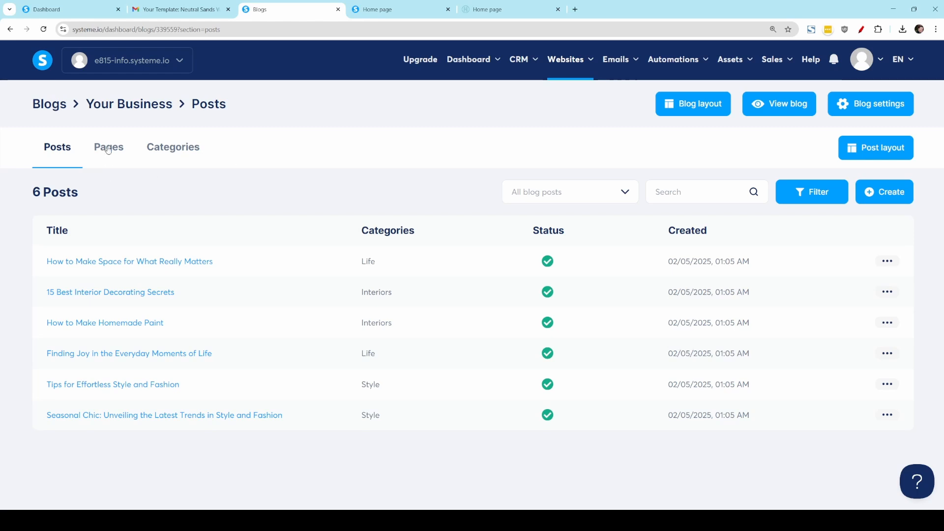
pyautogui.click(108, 148)
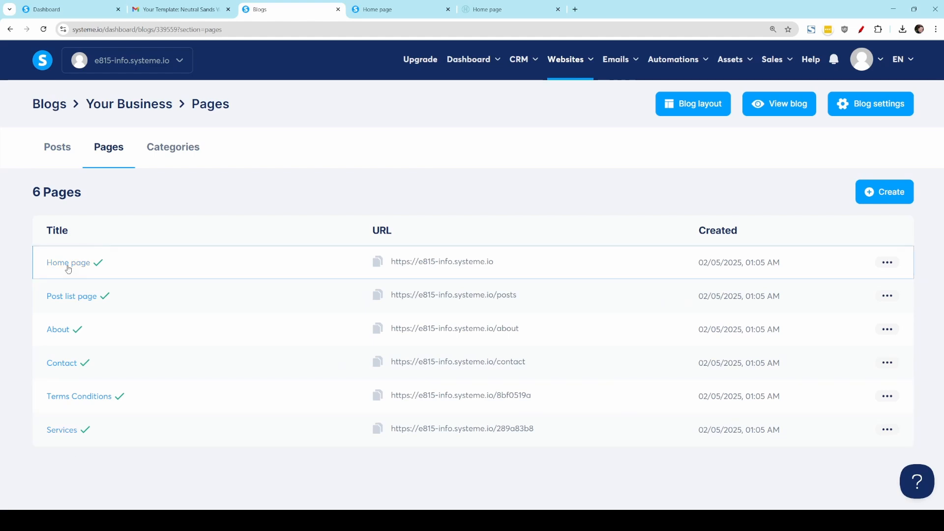
pyautogui.click(68, 267)
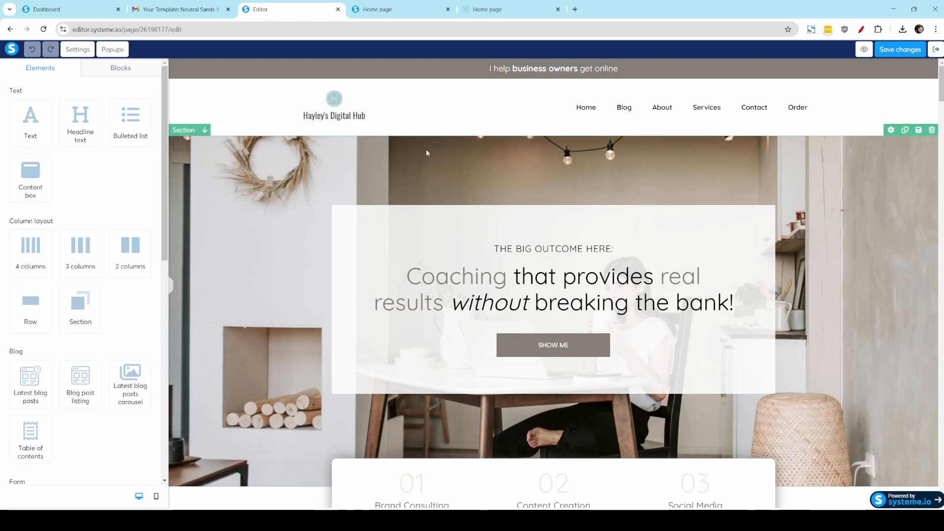
# Step: Inspect the hero section's headline and the SHOW ME button's link URL on the Home page
pyautogui.click(534, 279)
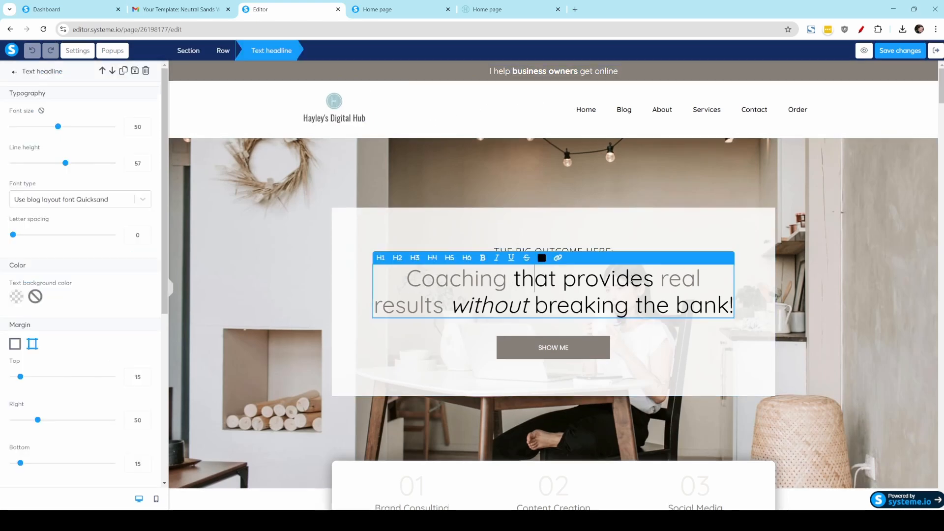
pyautogui.scroll(-4, 633, 280)
pyautogui.click(572, 167)
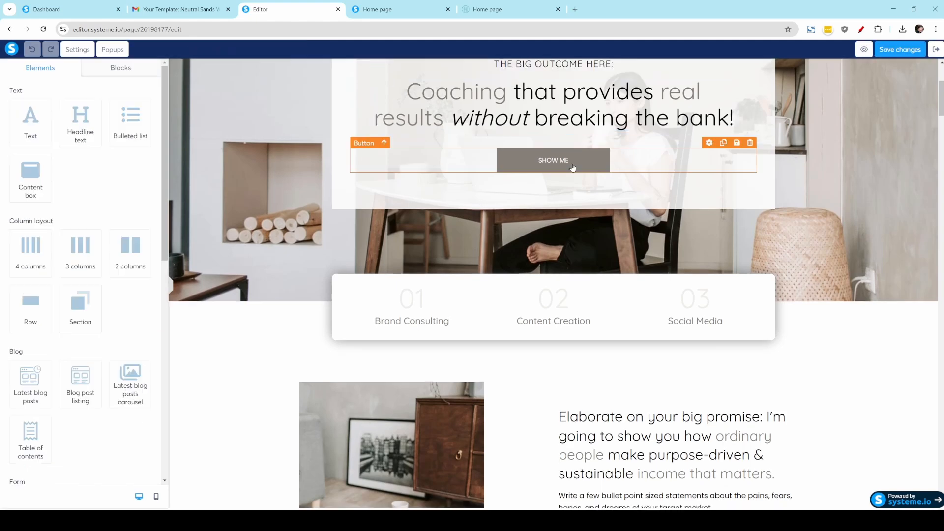
pyautogui.click(573, 167)
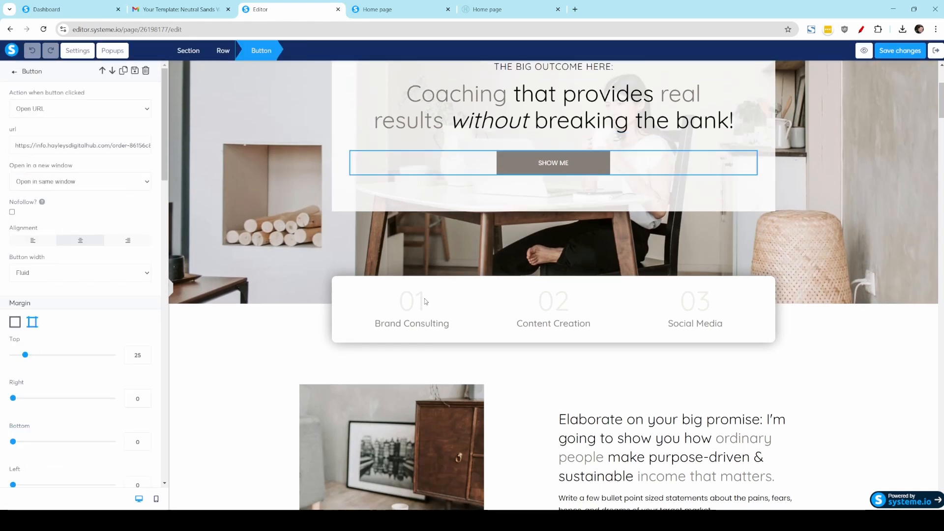
pyautogui.scroll(4, 549, 250)
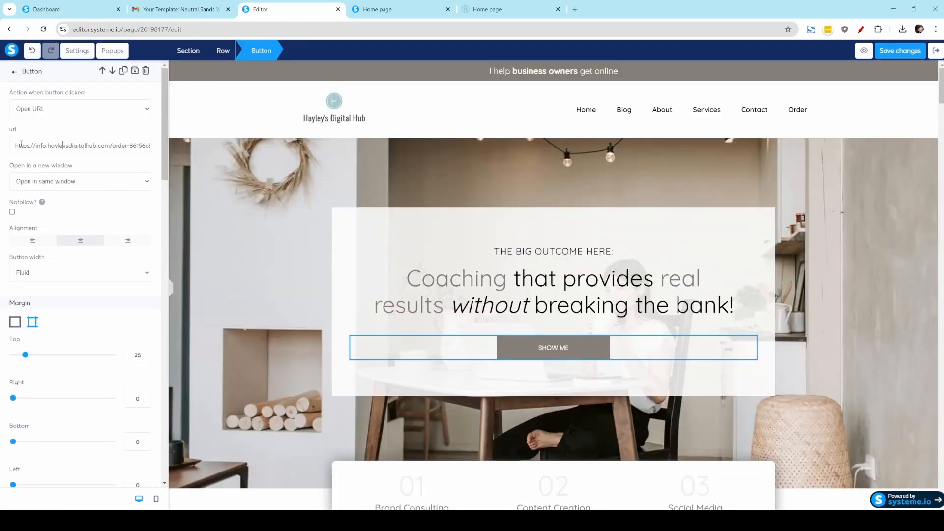
pyautogui.moveTo(15, 145); pyautogui.dragTo(180, 155)
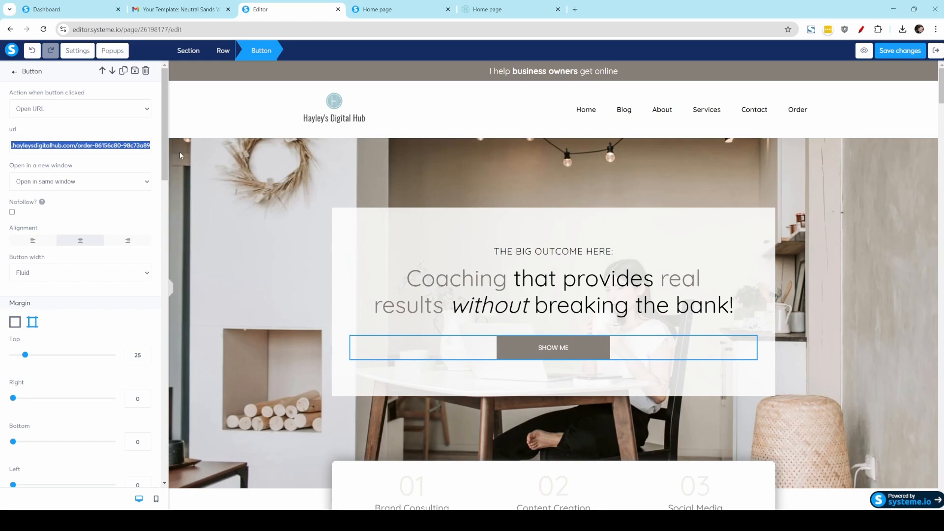
pyautogui.click(179, 151)
# Step: Review the Home page sections below the hero and inspect the Watch the Webinar video's settings
pyautogui.scroll(-6, 586, 329)
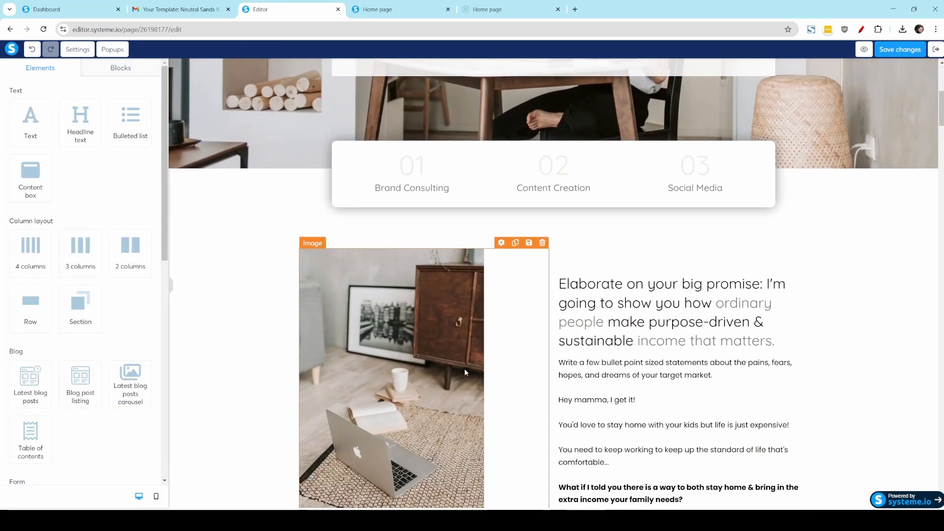
pyautogui.scroll(-20, 682, 427)
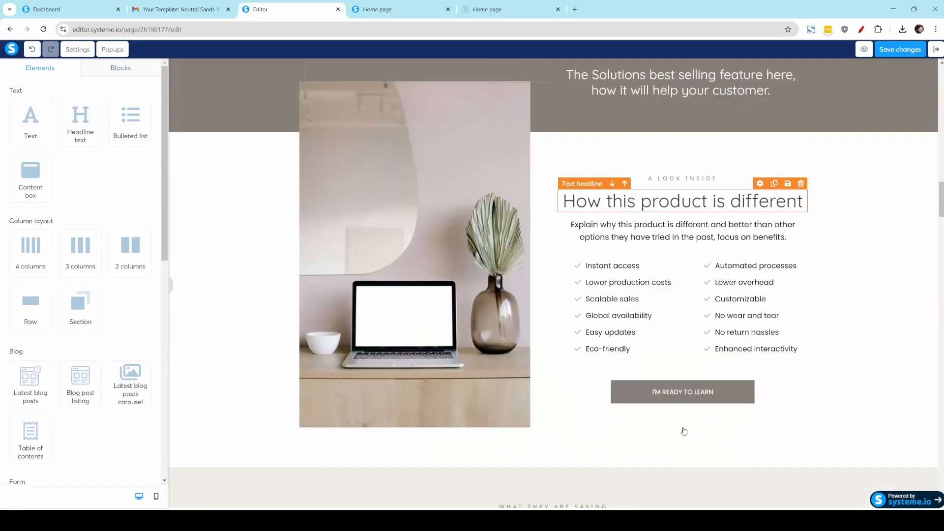
pyautogui.scroll(-20, 683, 431)
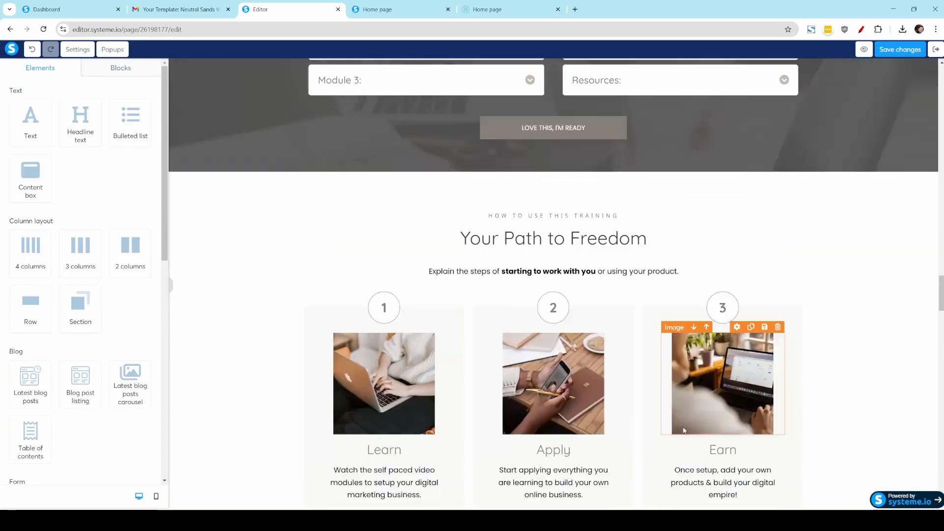
pyautogui.scroll(-10, 684, 431)
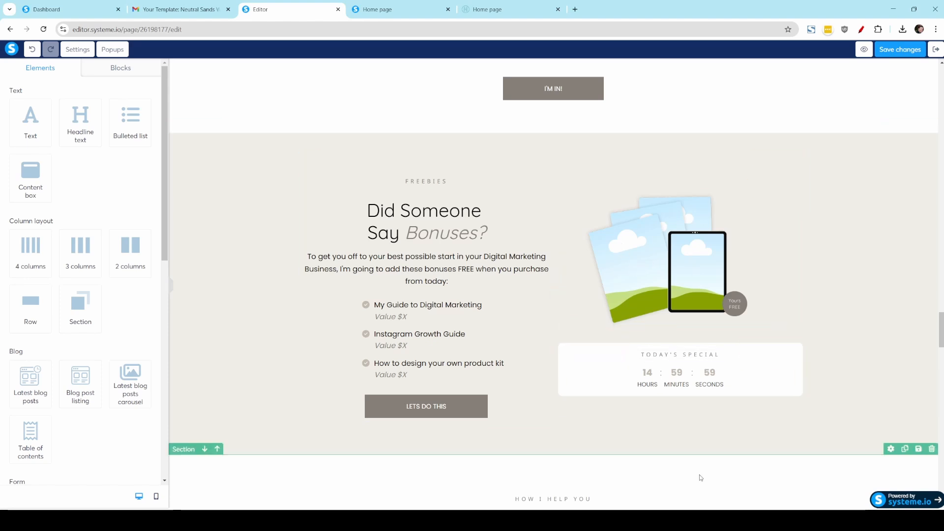
pyautogui.scroll(-10, 700, 478)
pyautogui.click(612, 312)
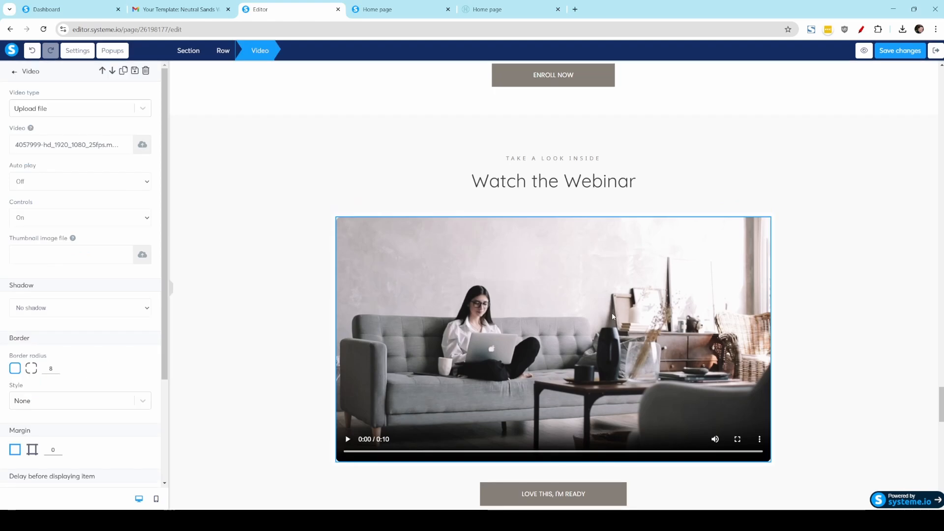
# Step: Inspect the Your Questions Answered FAQ by expanding questions two, three and four and selecting Question Four's answer text
pyautogui.scroll(-8, 583, 304)
pyautogui.click(525, 214)
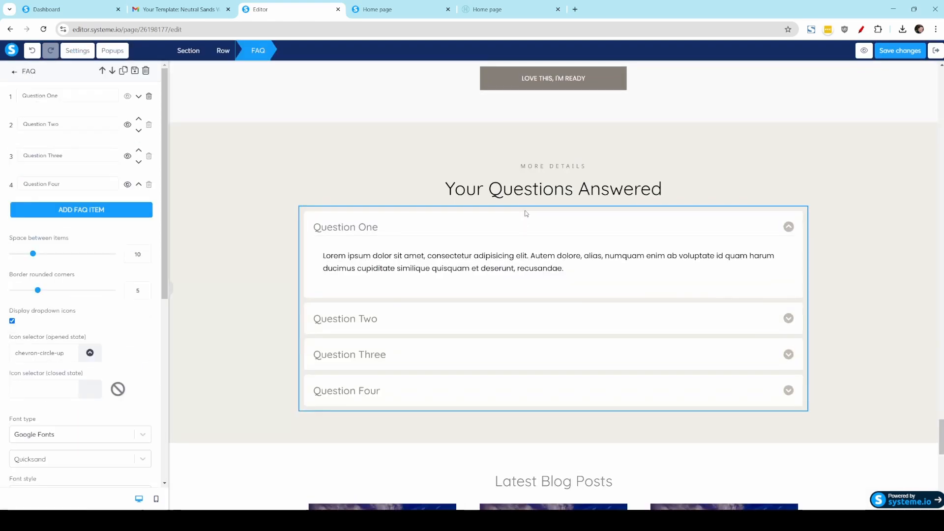
pyautogui.click(128, 126)
pyautogui.click(127, 156)
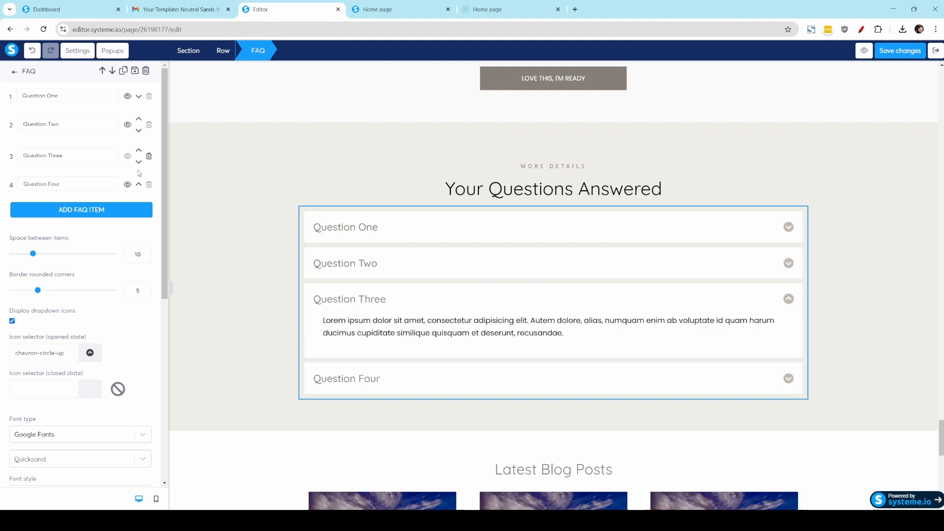
pyautogui.click(128, 185)
pyautogui.click(438, 375)
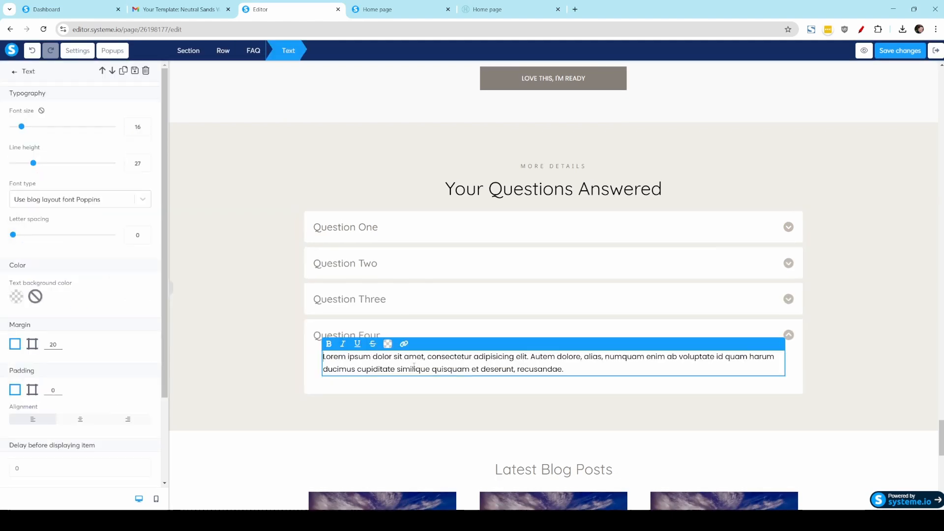
pyautogui.click(626, 427)
# Step: Inspect the Latest Blog Posts carousel's settings and view the rest of the Home page
pyautogui.scroll(-5, 626, 427)
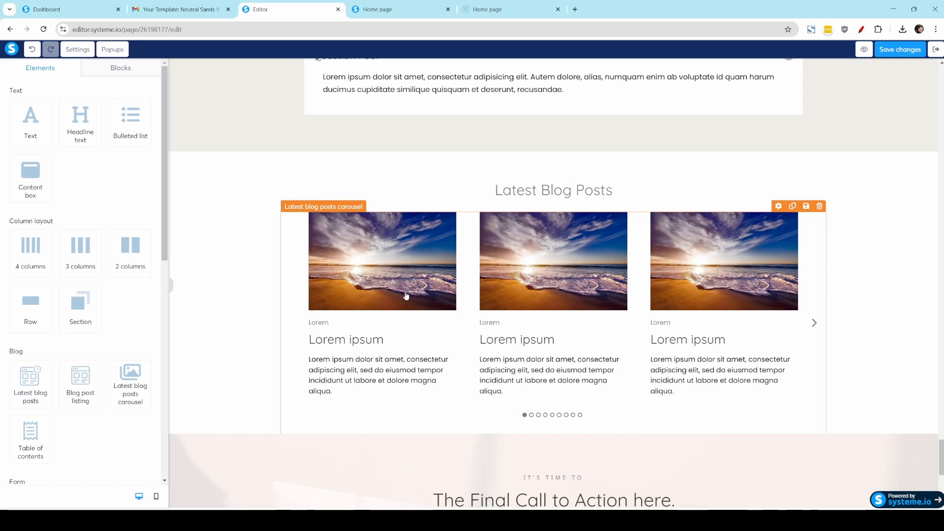
pyautogui.click(640, 339)
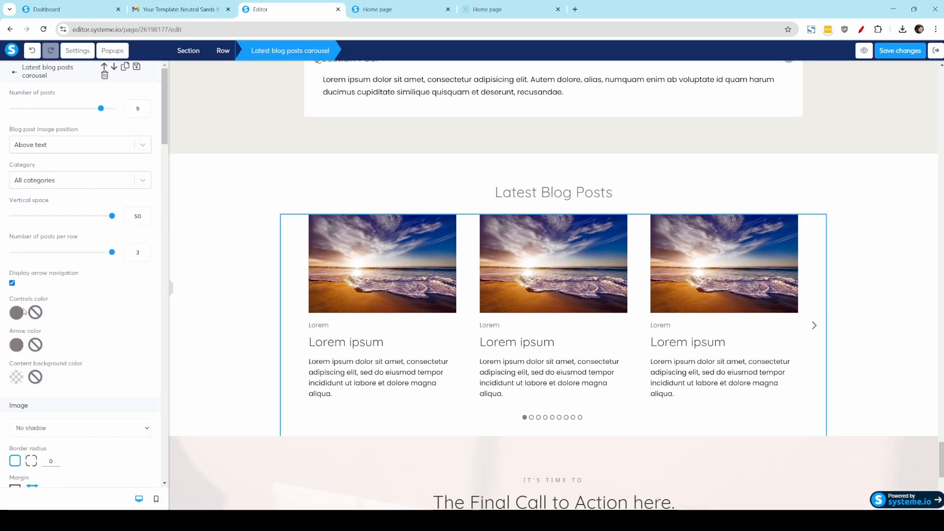
pyautogui.click(219, 376)
pyautogui.scroll(-5, 223, 380)
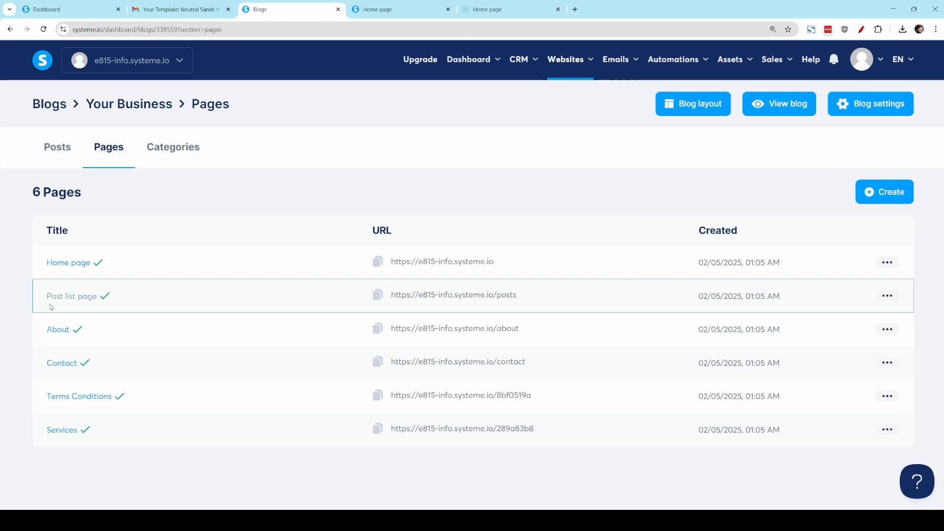
# Step: Open the About page in the editor and examine its Get Your Free eBook form section
pyautogui.click(64, 333)
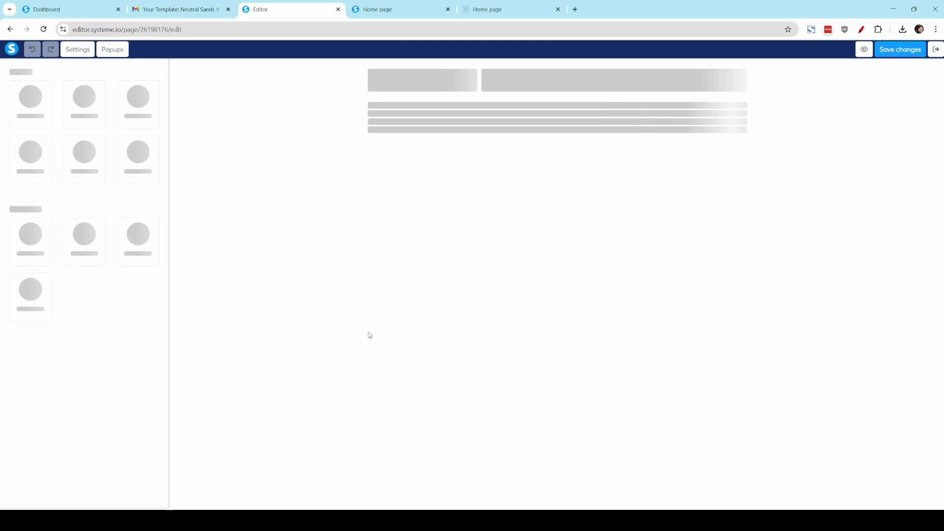
pyautogui.scroll(-7, 369, 335)
pyautogui.scroll(-12, 370, 334)
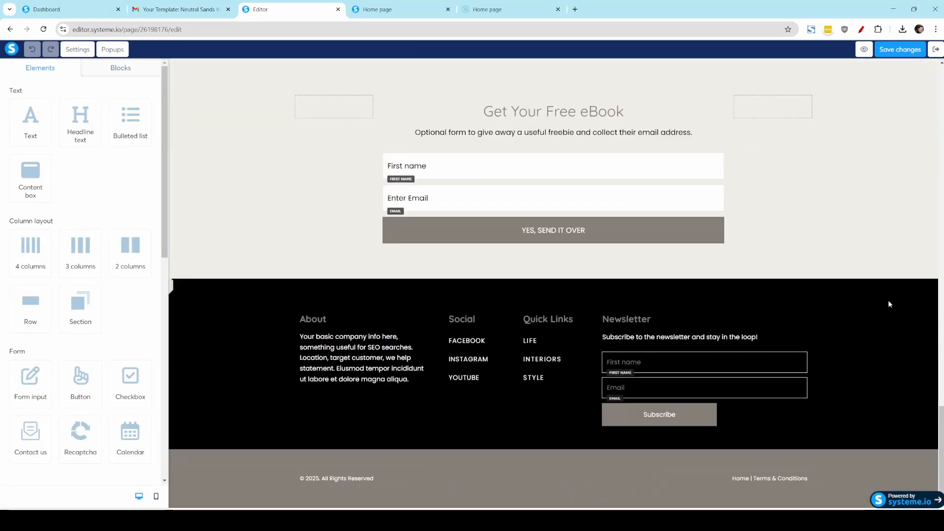
pyautogui.scroll(3, 888, 301)
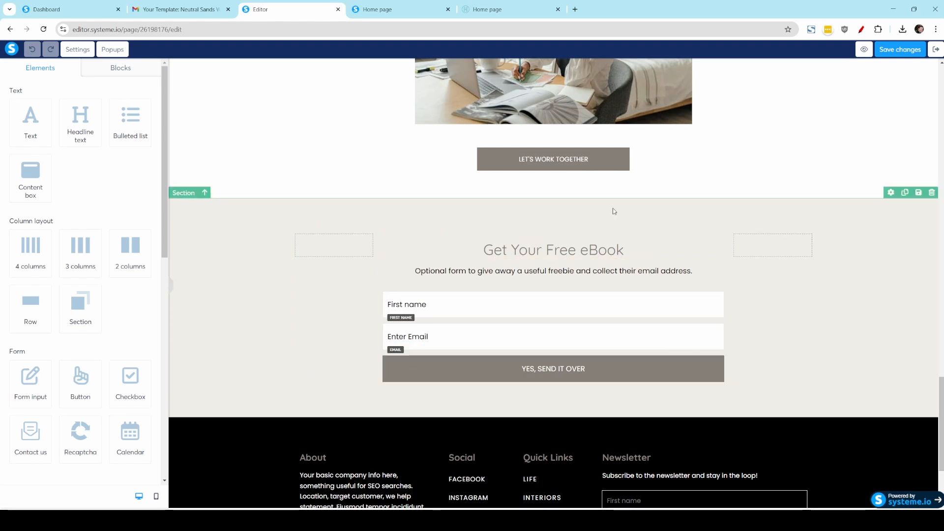
pyautogui.click(919, 195)
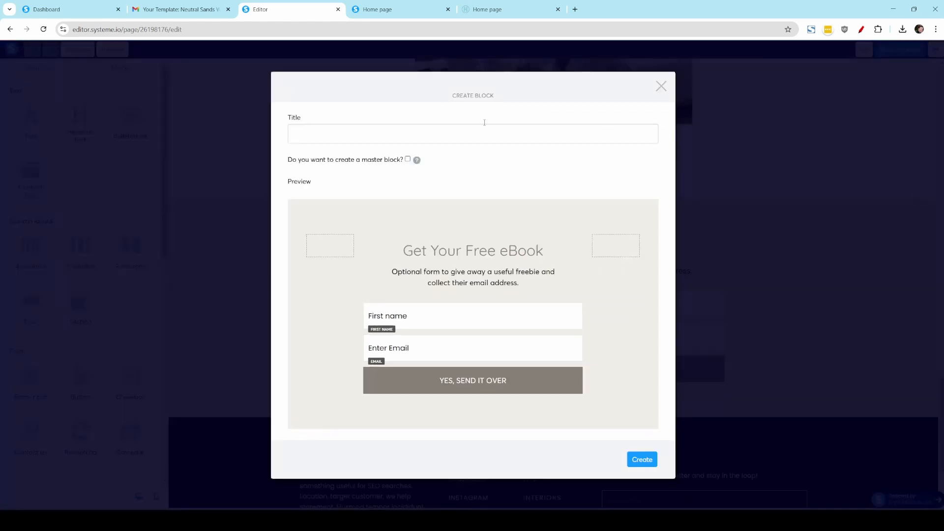
pyautogui.click(415, 132)
pyautogui.click(660, 86)
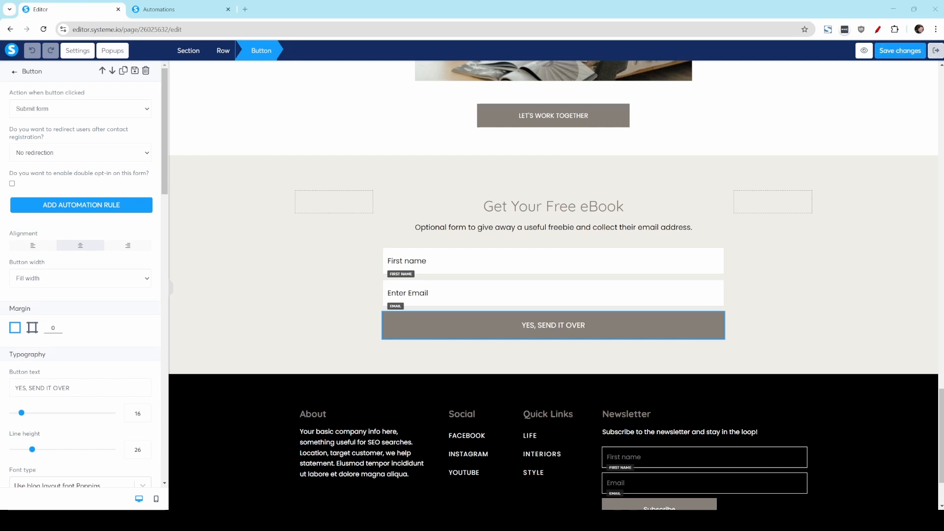
# Step: Leave the page editor and start a new automation rule with a Blog form subscribed trigger
pyautogui.click(935, 50)
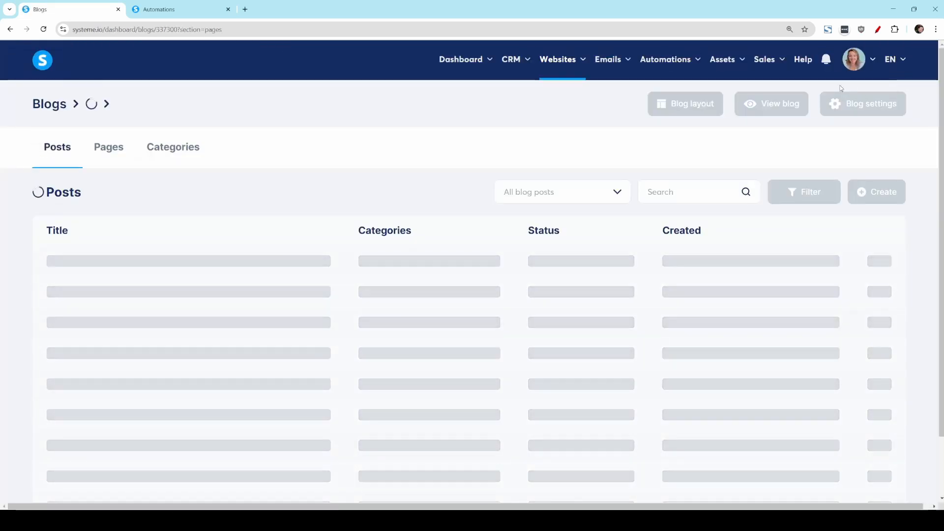
pyautogui.moveTo(669, 60)
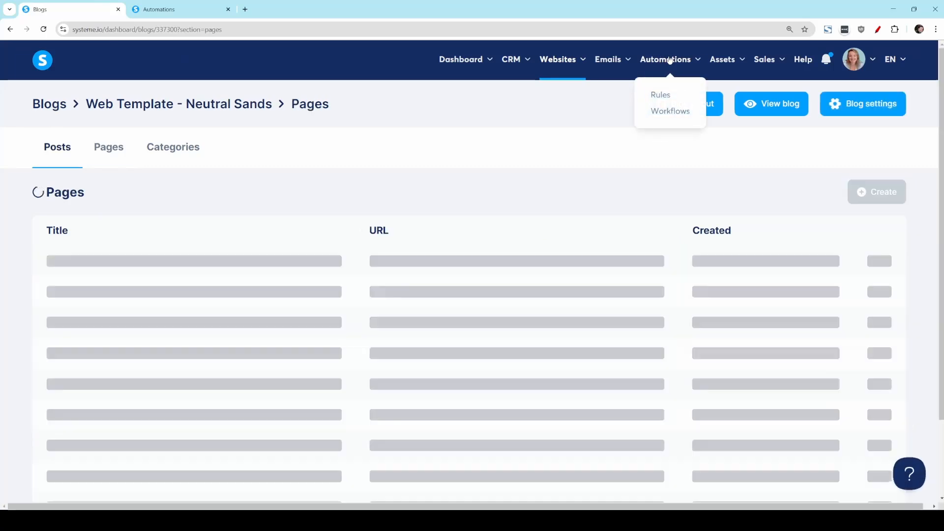
pyautogui.click(663, 99)
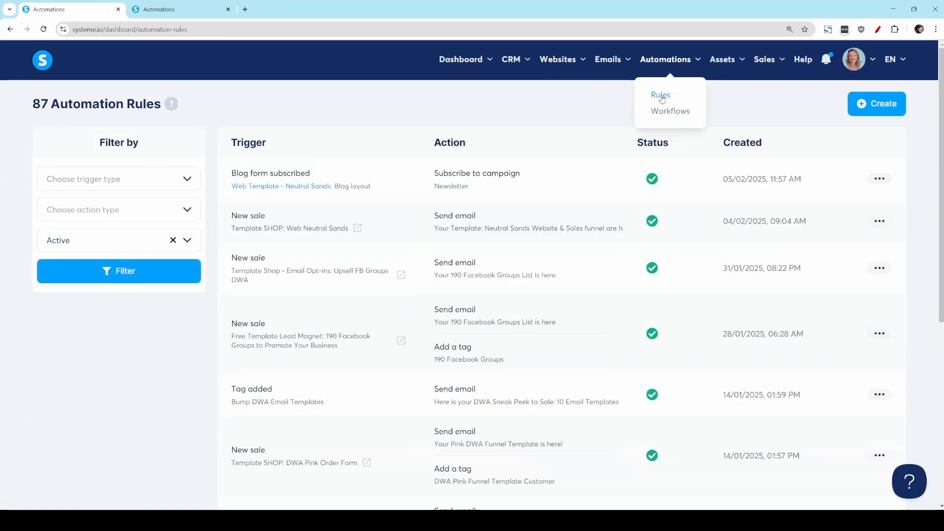
pyautogui.click(900, 104)
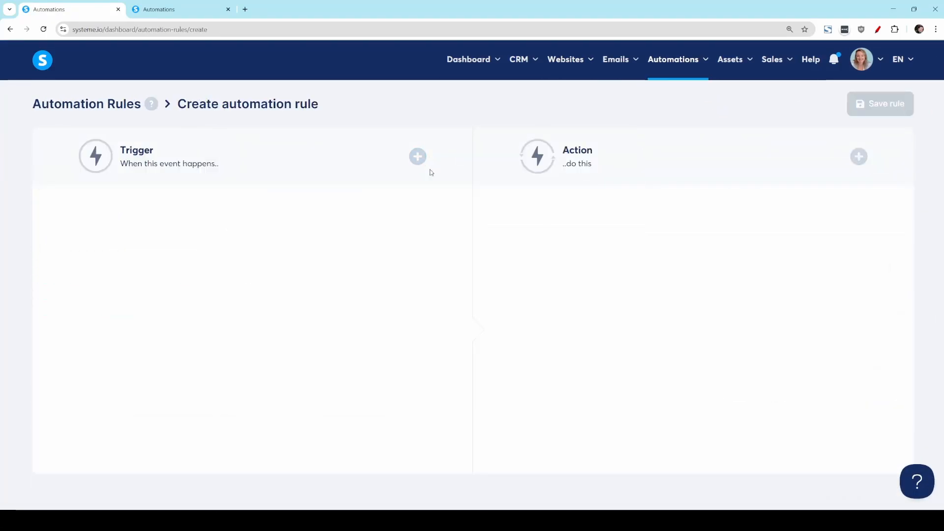
pyautogui.click(417, 156)
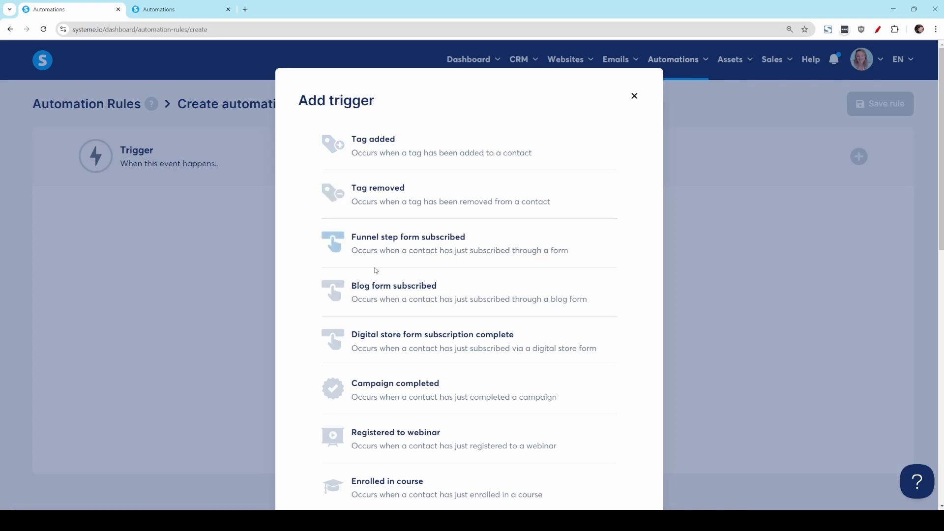
pyautogui.click(396, 293)
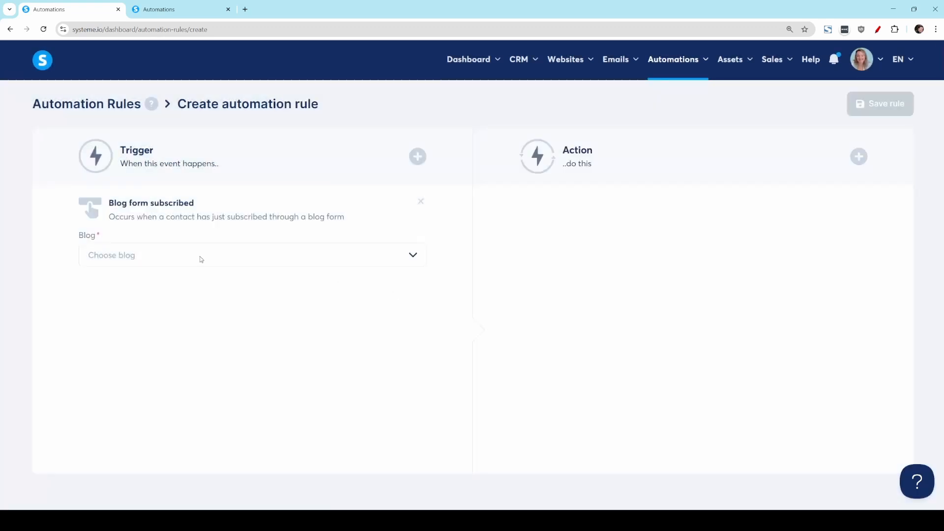
# Step: Set the trigger to the Web Template - Neutral Sands blog, with Blog page as the entity and About as the page
pyautogui.click(199, 256)
pyautogui.click(186, 281)
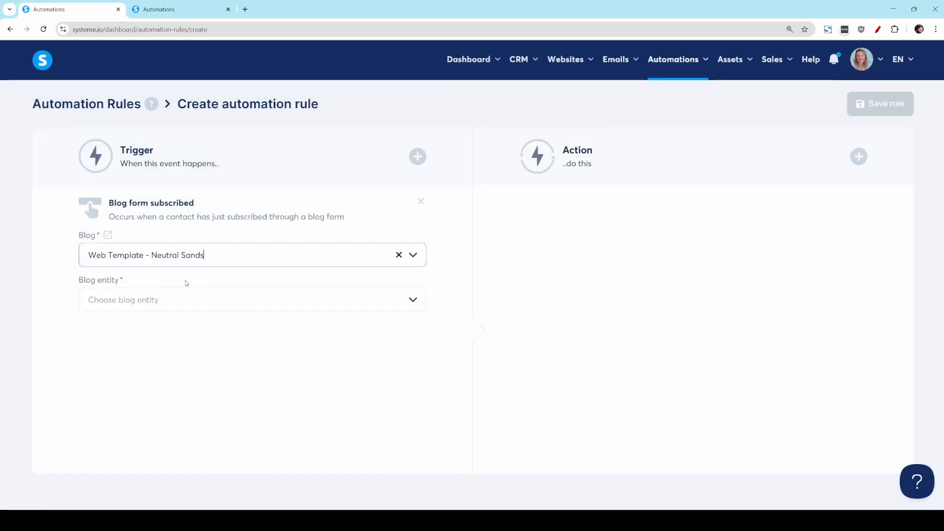
pyautogui.click(170, 301)
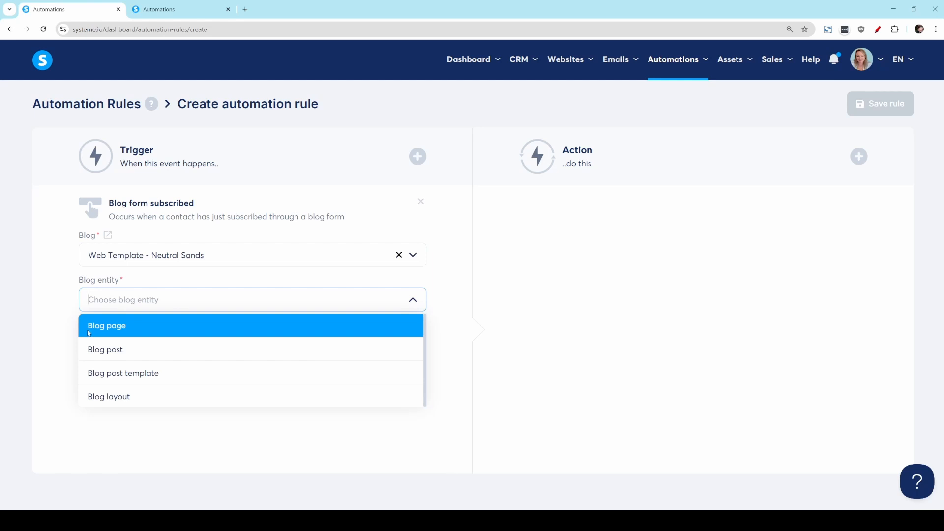
pyautogui.click(118, 327)
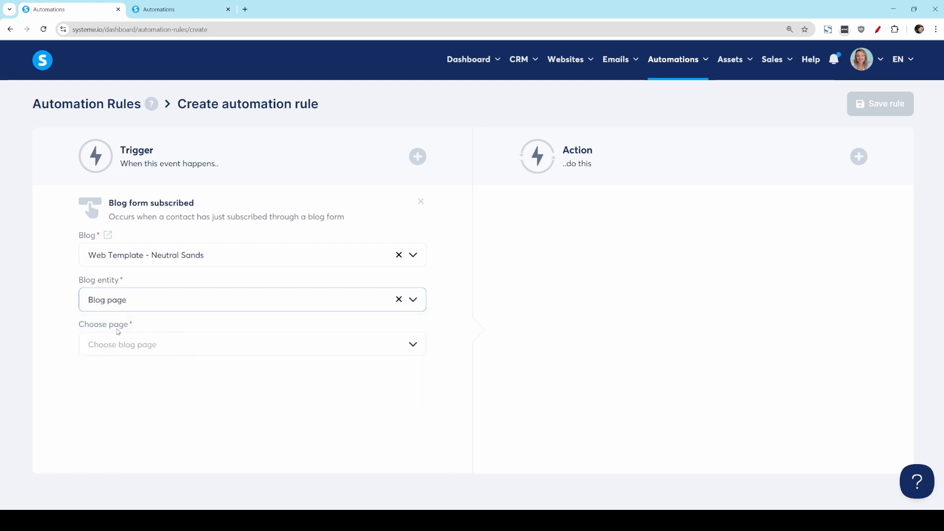
pyautogui.click(120, 344)
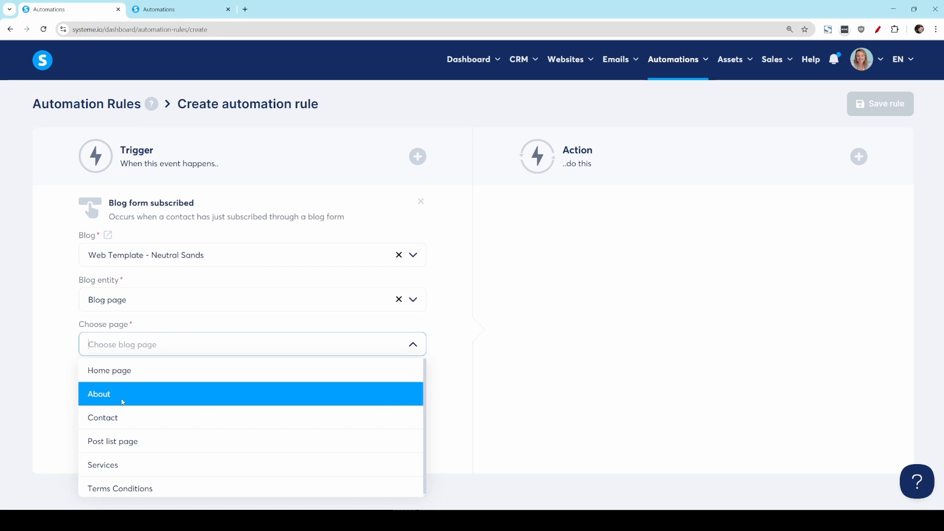
pyautogui.click(122, 399)
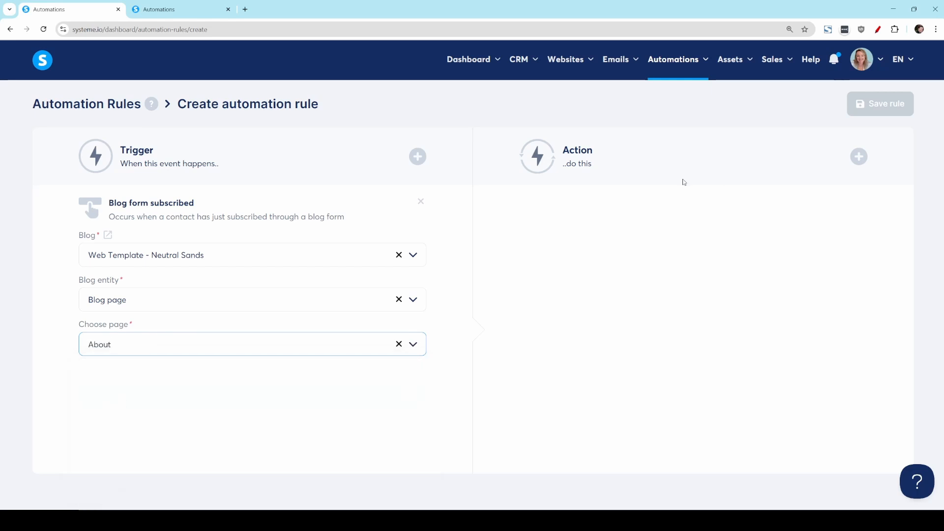
# Step: Add a Send email action to the rule and start a new email with the subject "your free ebook"
pyautogui.click(858, 156)
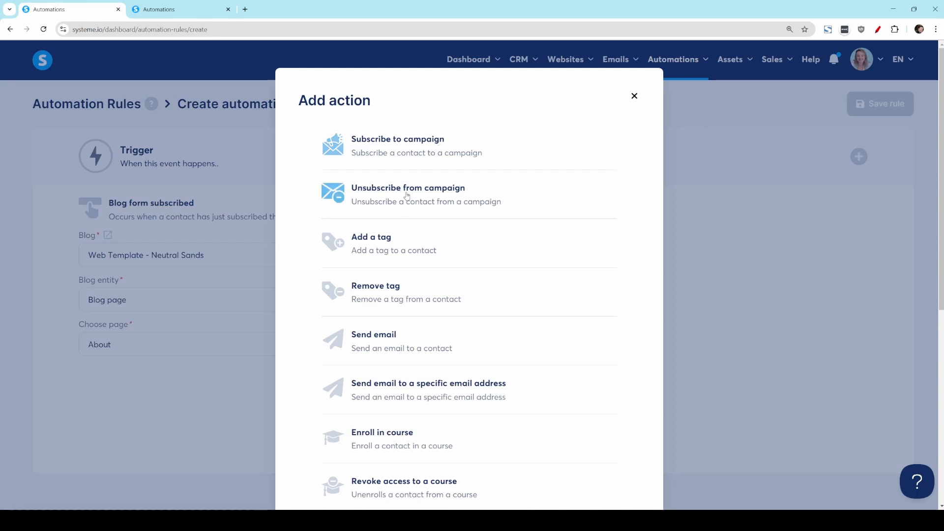
pyautogui.click(384, 341)
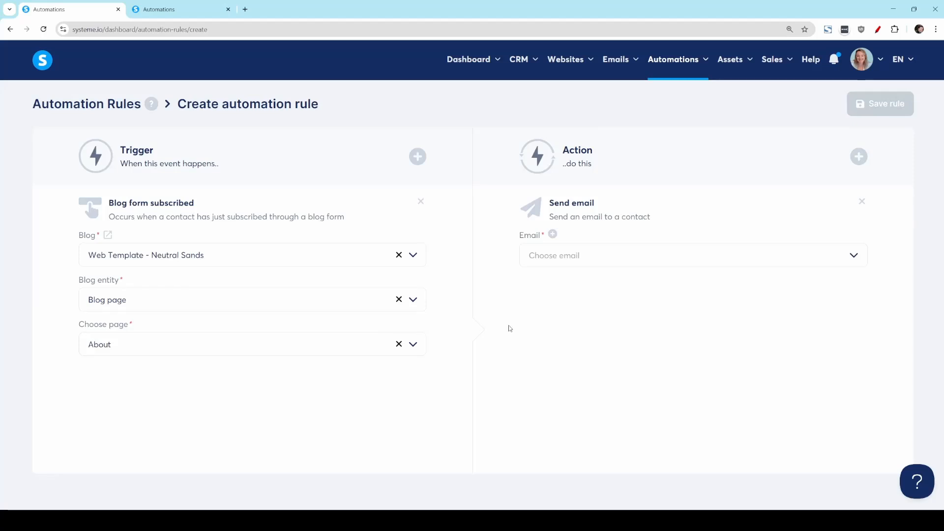
pyautogui.click(553, 235)
pyautogui.click(219, 167)
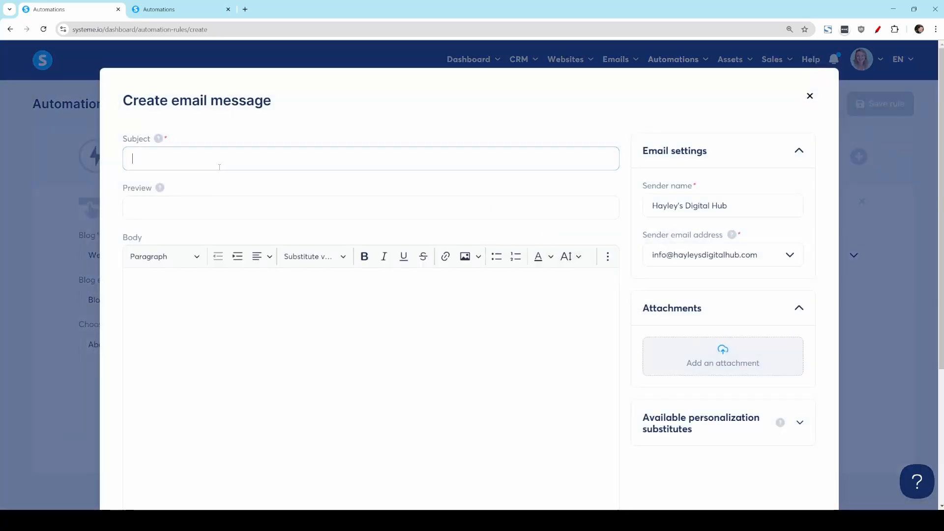
pyautogui.write('your free ebook')
# Step: Write the email body as "Hi {first_name}" using the first name substitute, followed by the line "heres your file attached"
pyautogui.click(148, 322)
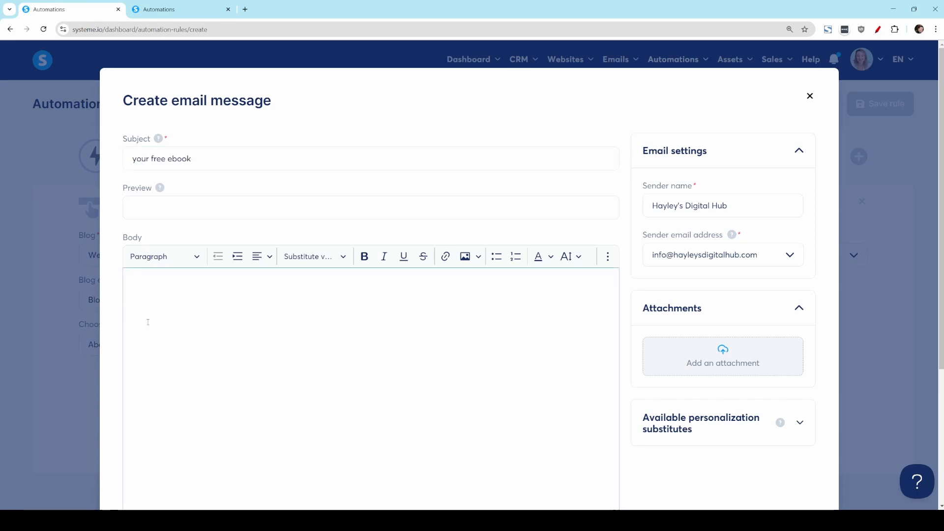
pyautogui.write('Hi')
pyautogui.click(315, 256)
pyautogui.click(306, 299)
pyautogui.press('Return')
pyautogui.write('heres your file attached')
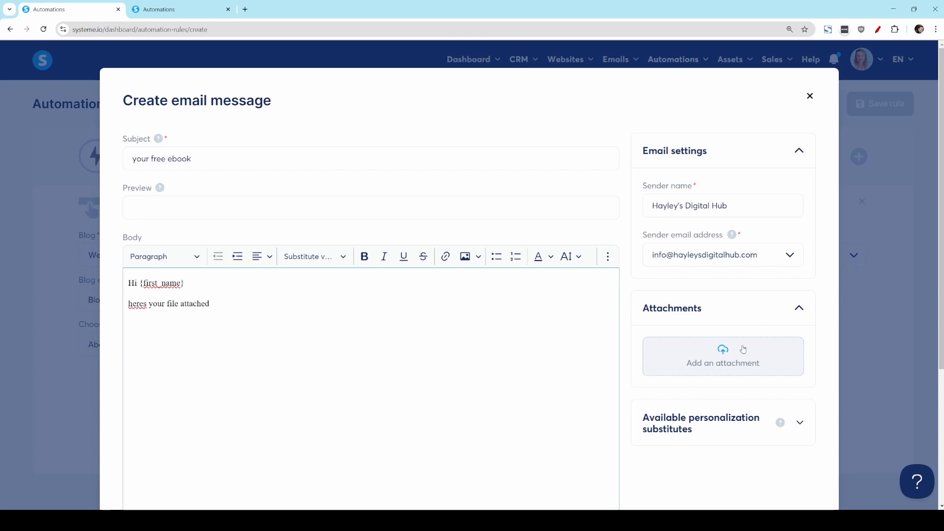
# Step: Save the eBook email and the automation rule for the About page form
pyautogui.scroll(-4, 733, 376)
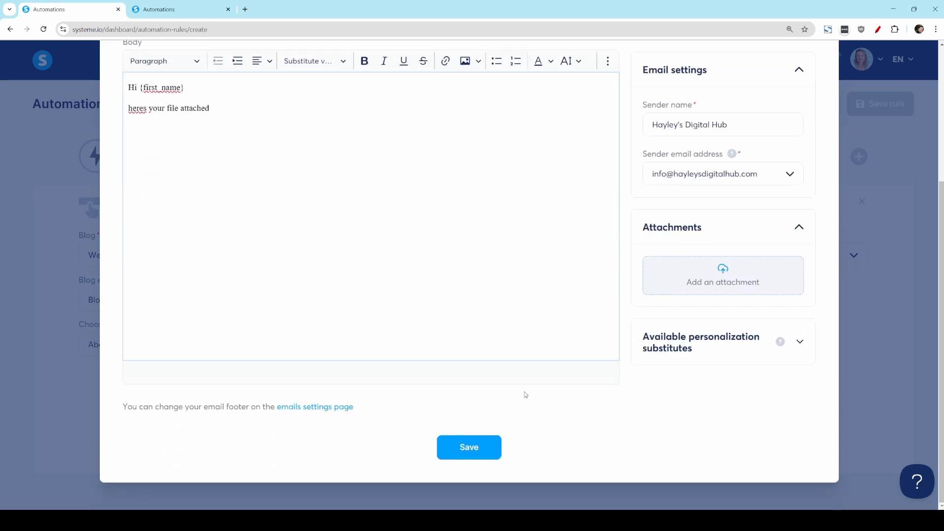
pyautogui.click(455, 446)
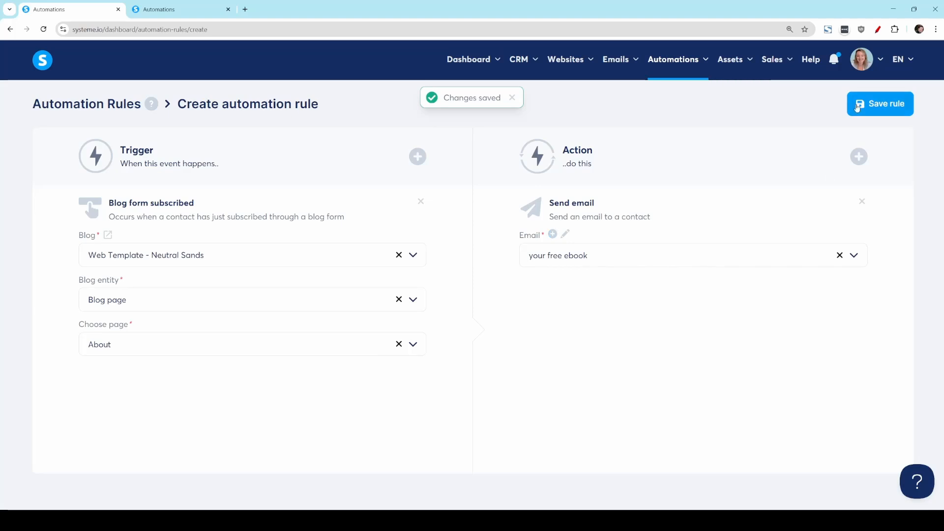
pyautogui.click(863, 107)
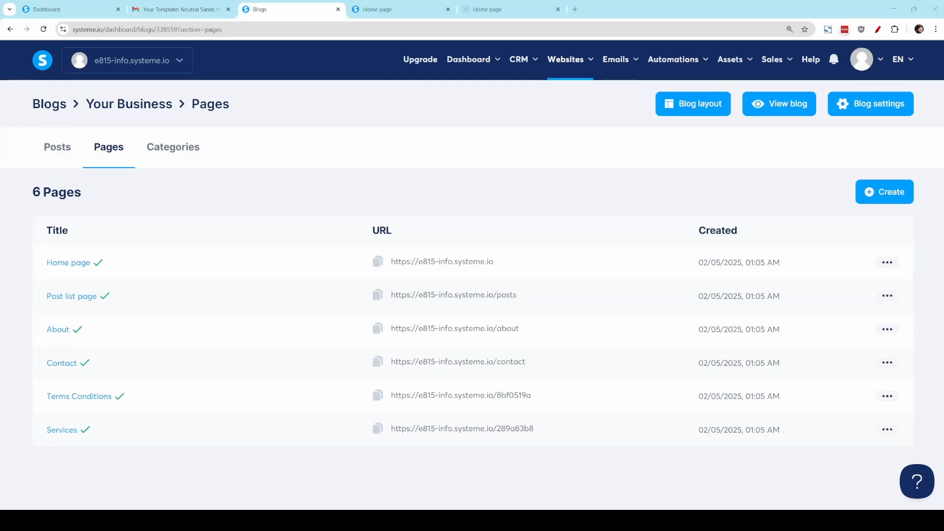
pyautogui.click(887, 263)
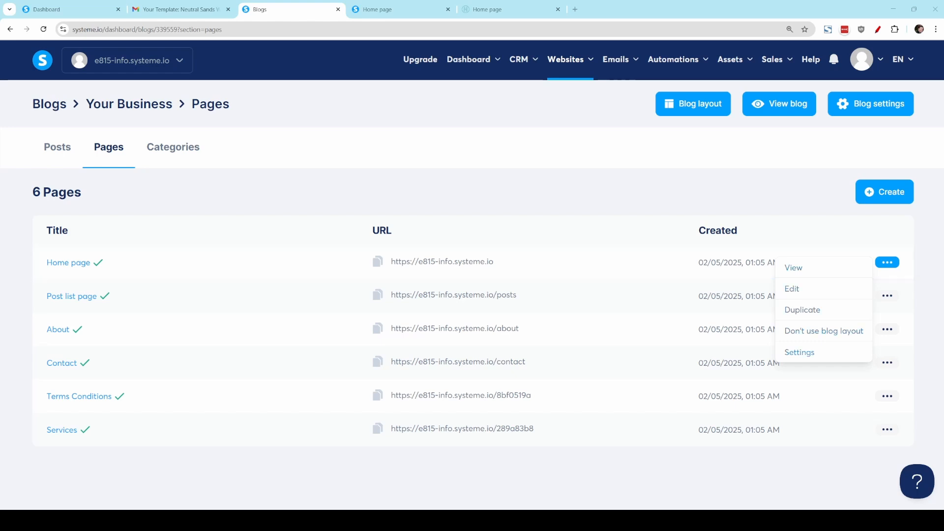
pyautogui.click(791, 288)
pyautogui.click(638, 217)
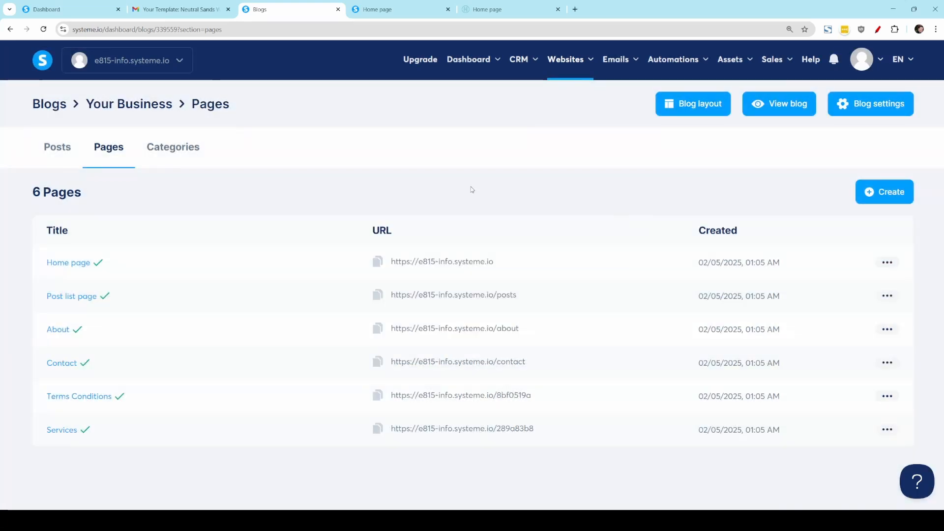
# Step: Open the settings of the blog post "How to Make Space for What Really Matters" from the blog's posts list
pyautogui.click(58, 150)
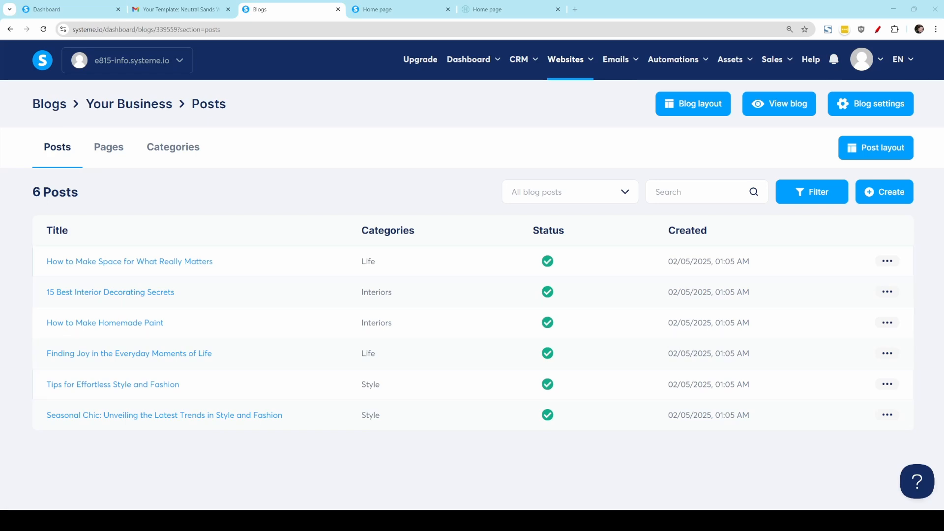
pyautogui.click(886, 261)
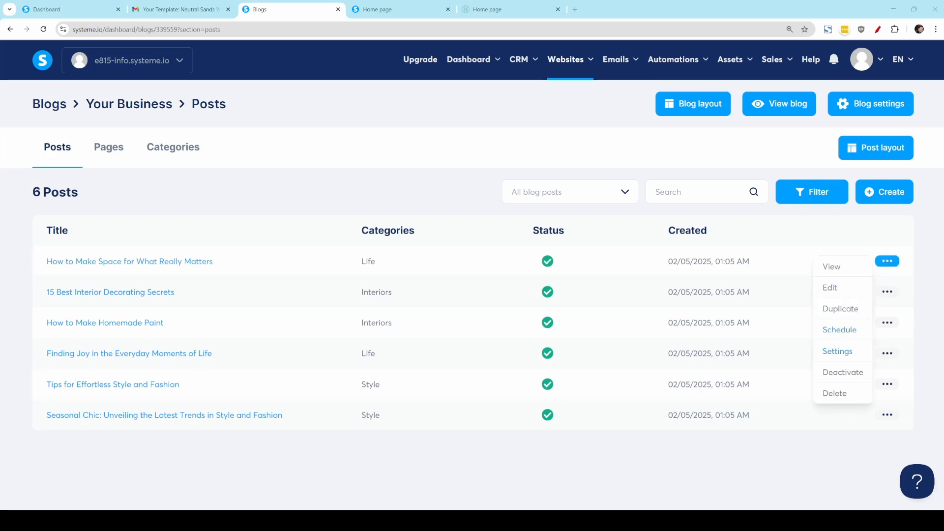
pyautogui.click(840, 351)
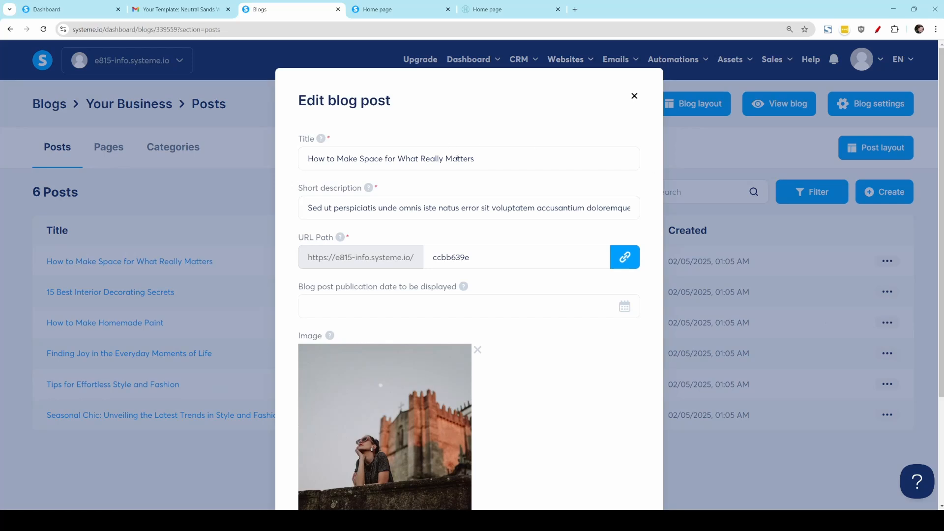
# Step: Examine the post's title, short description, image and category settings
pyautogui.click(491, 157)
pyautogui.moveTo(492, 158); pyautogui.dragTo(299, 171)
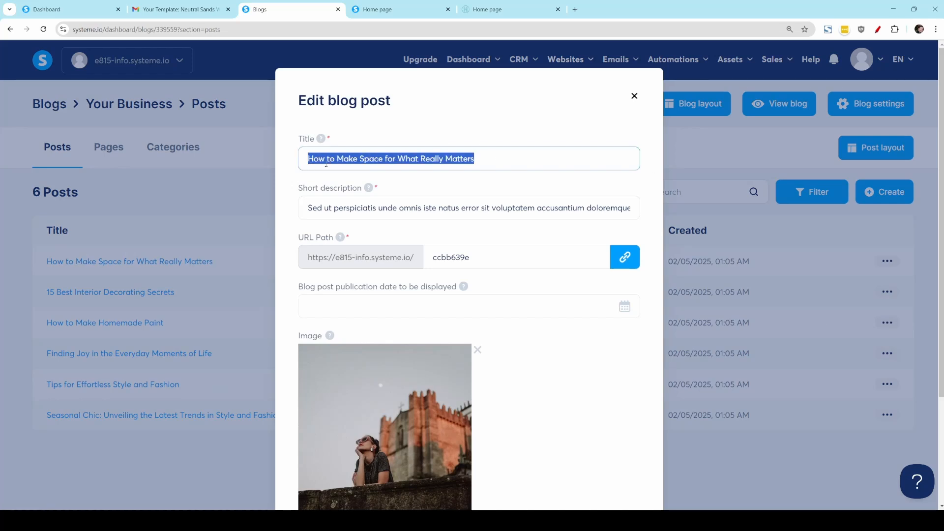
pyautogui.click(424, 185)
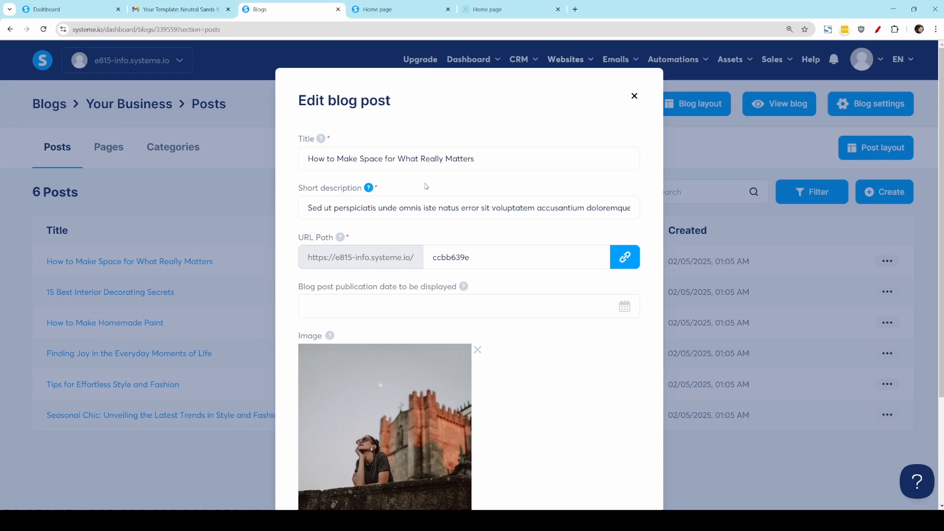
pyautogui.click(577, 207)
pyautogui.doubleClick(309, 208)
pyautogui.scroll(-3, 165, 360)
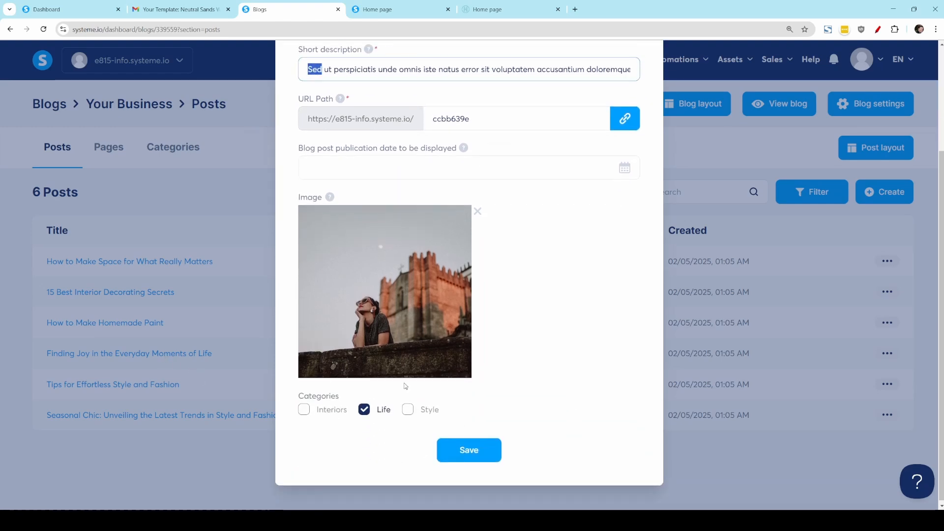
pyautogui.scroll(3, 510, 382)
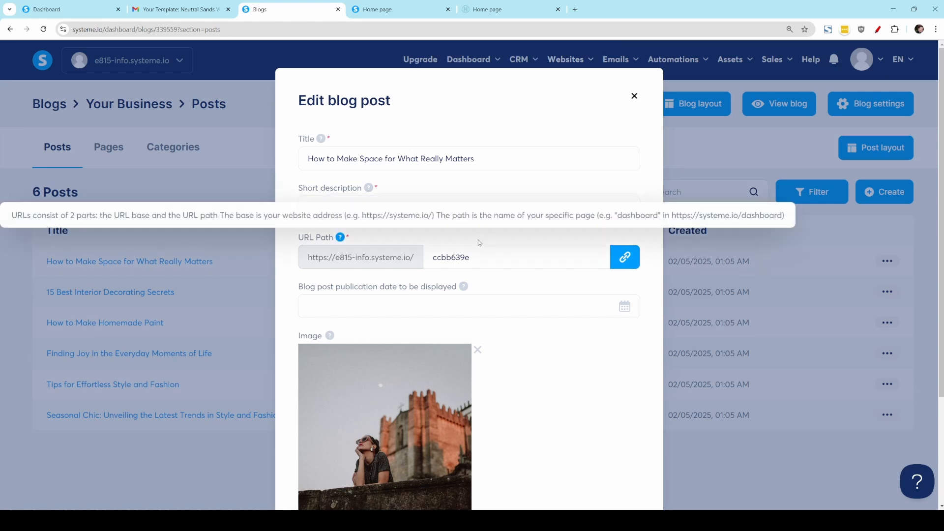
# Step: Set the blog post's URL path to travel-in-australia
pyautogui.click(523, 258)
pyautogui.moveTo(523, 258); pyautogui.dragTo(430, 261)
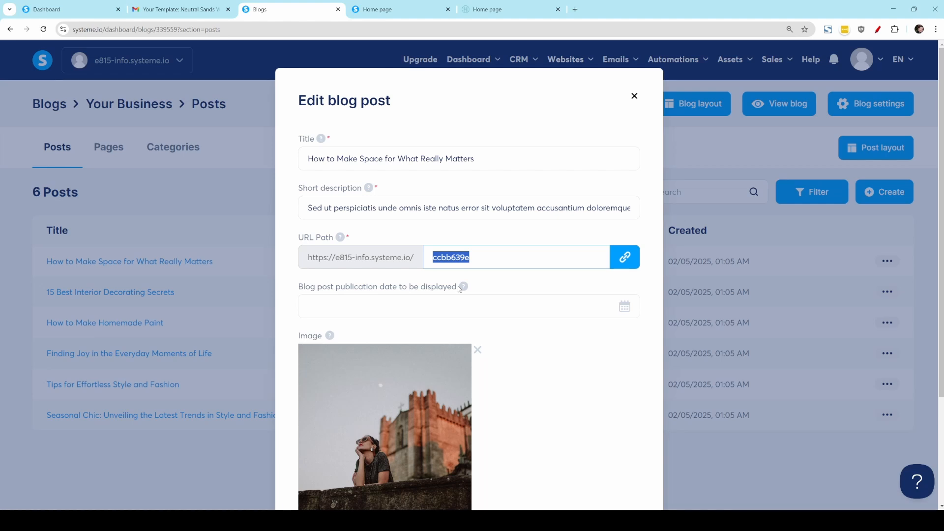
pyautogui.write('travel-in-australia')
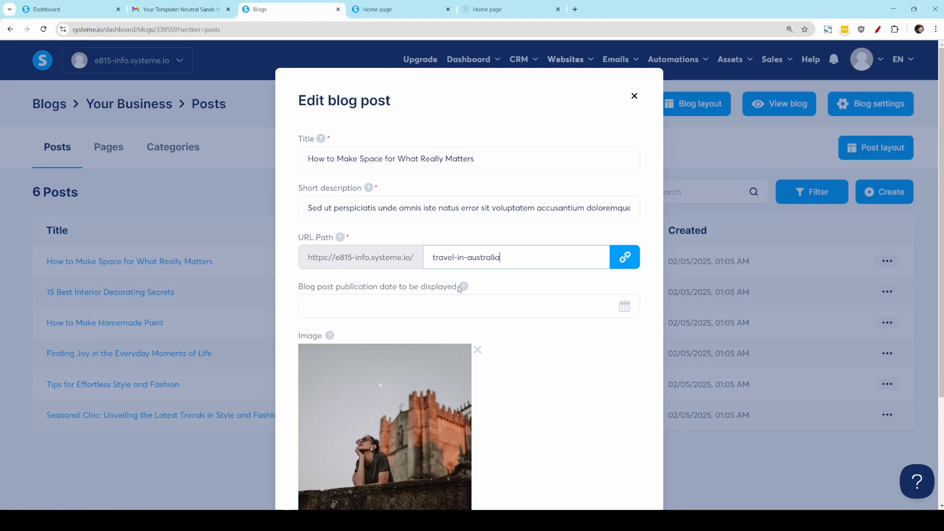
pyautogui.click(512, 284)
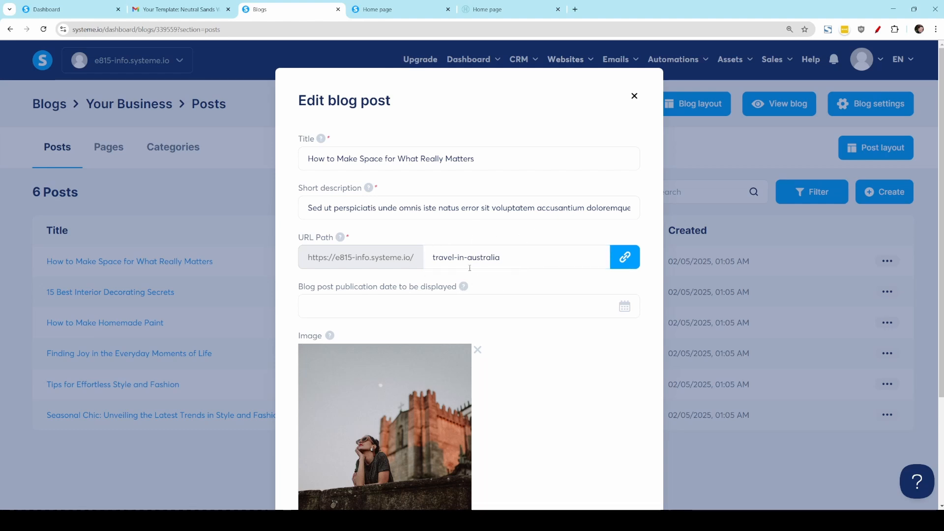
# Step: Replace the post's image with the photo of the woman at a laptop, cropped higher to include her head, and save the post settings
pyautogui.scroll(-2, 534, 267)
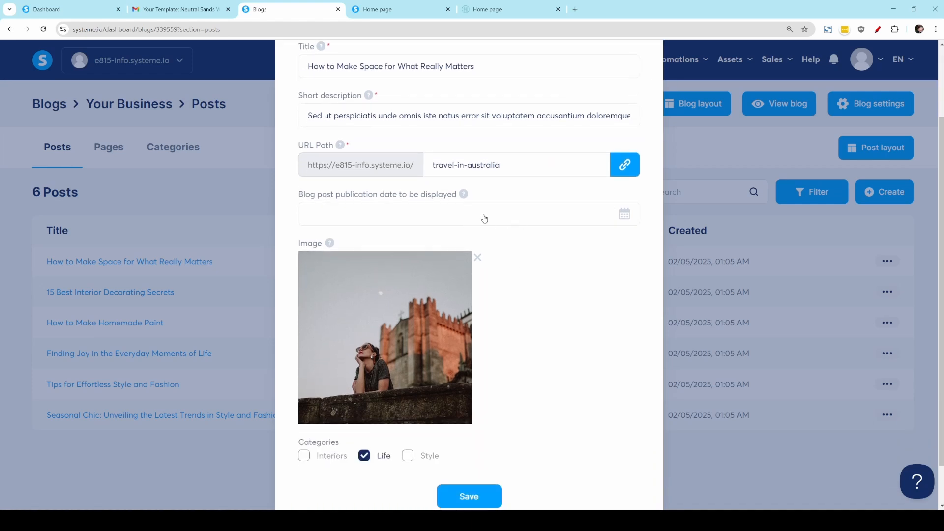
pyautogui.scroll(-1, 400, 249)
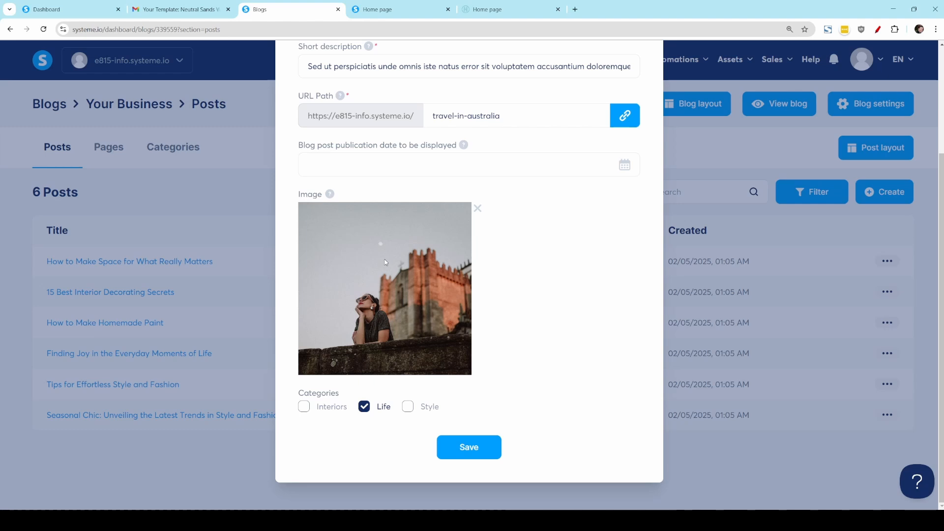
pyautogui.click(477, 208)
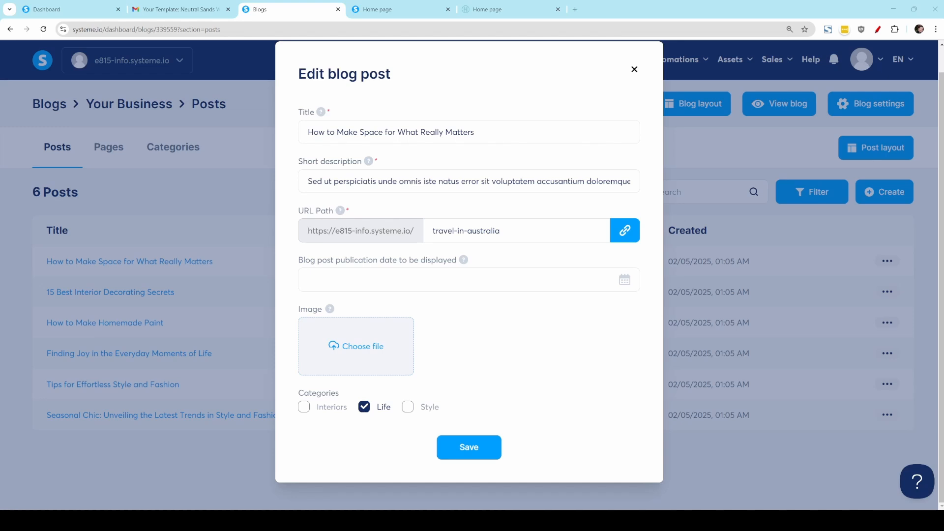
pyautogui.doubleClick(488, 92)
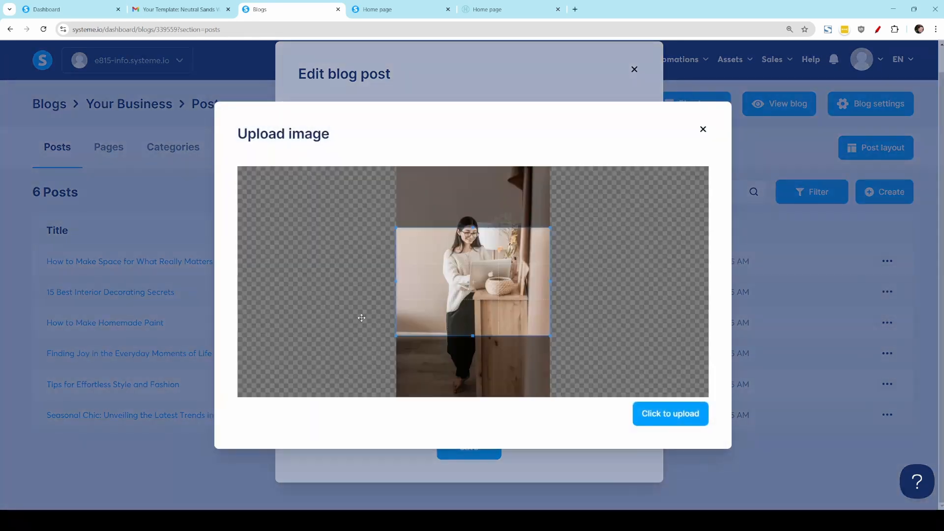
pyautogui.moveTo(478, 264); pyautogui.dragTo(478, 242)
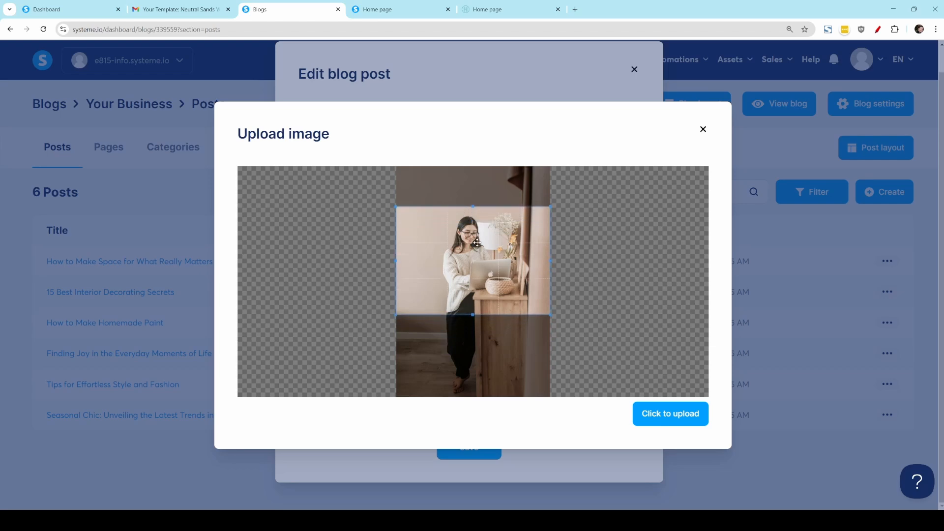
pyautogui.click(673, 420)
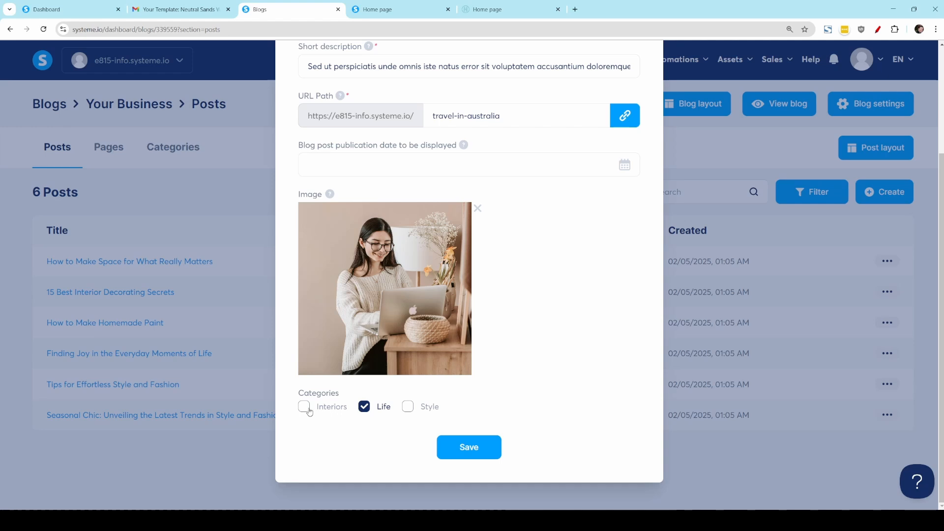
pyautogui.click(455, 446)
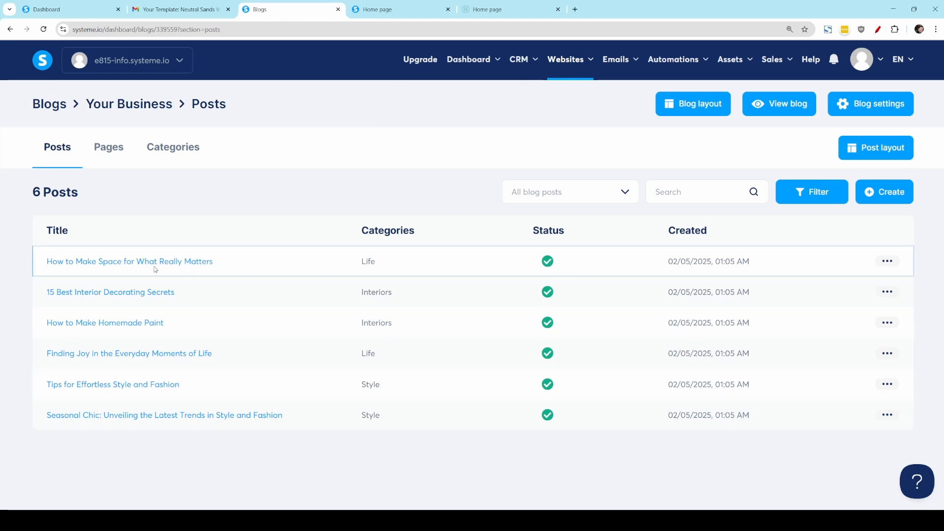
# Step: Open "How to Make Space for What Really Matters" in the editor and examine its title, breadcrumb, main image and intro text
pyautogui.click(138, 262)
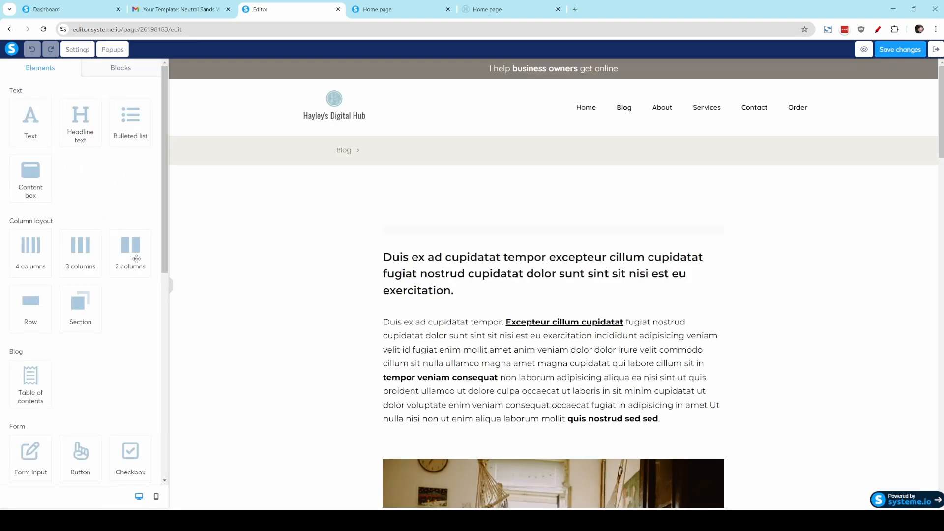
pyautogui.scroll(-2, 192, 288)
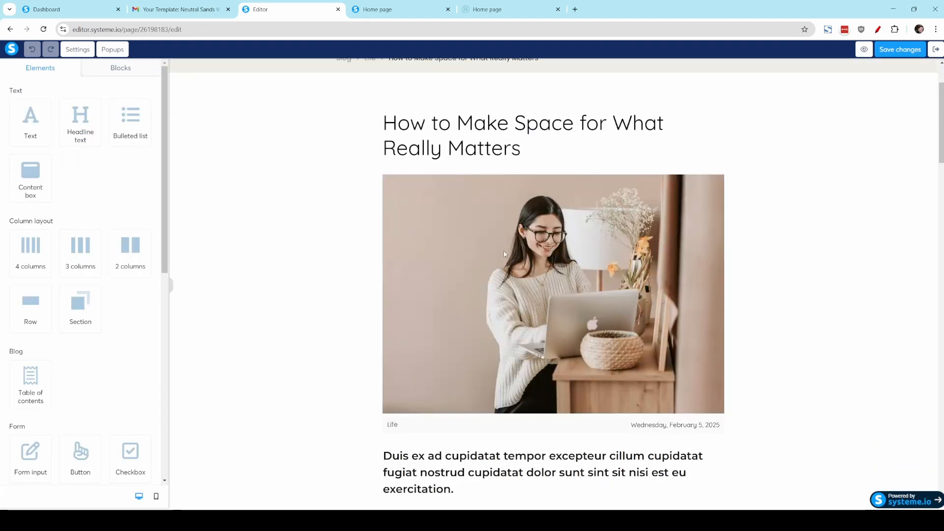
pyautogui.scroll(-2, 621, 151)
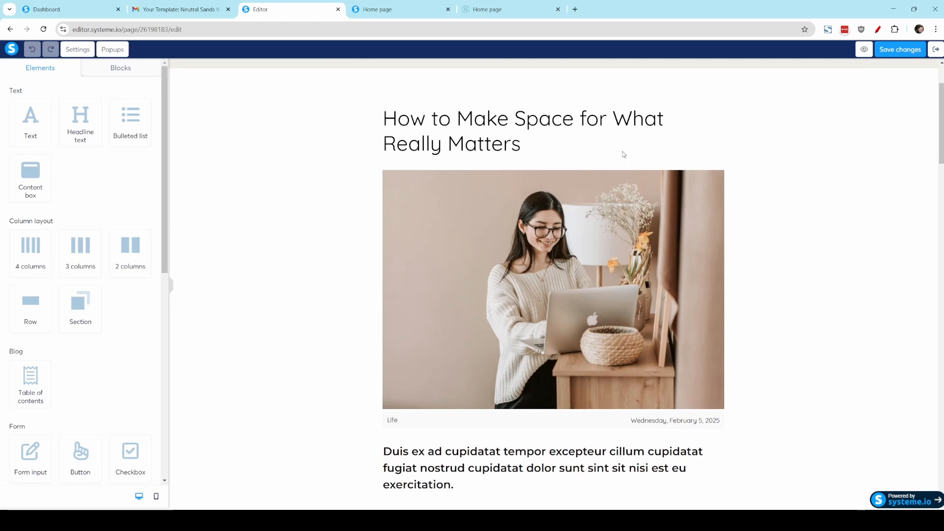
pyautogui.scroll(3, 409, 152)
pyautogui.moveTo(427, 169); pyautogui.dragTo(503, 209)
pyautogui.click(502, 209)
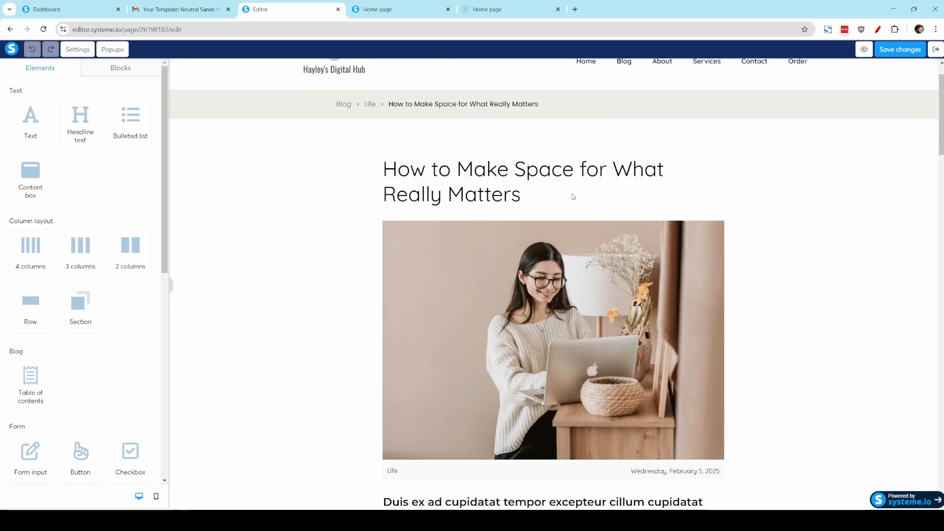
pyautogui.scroll(-5, 613, 222)
pyautogui.scroll(-1, 612, 222)
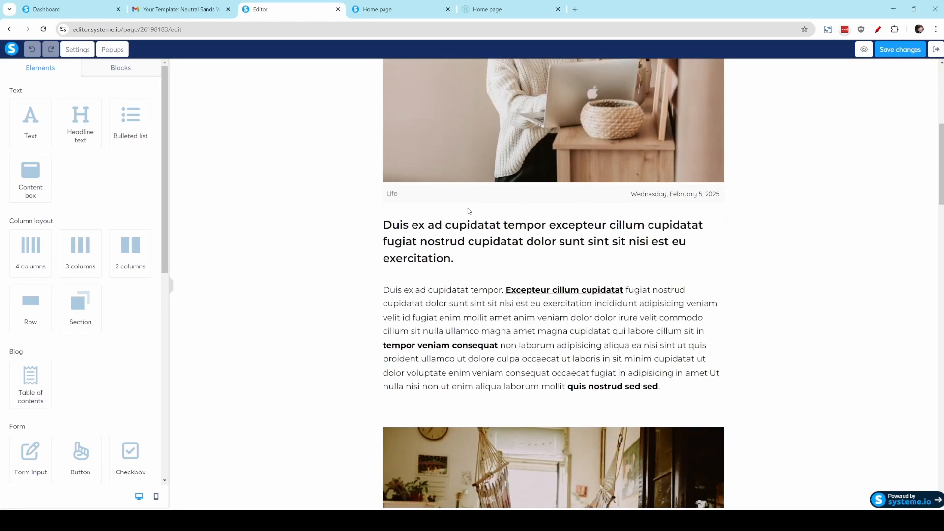
# Step: Append "sdasdasds" to the bold introductory text below the post's main image
pyautogui.click(443, 236)
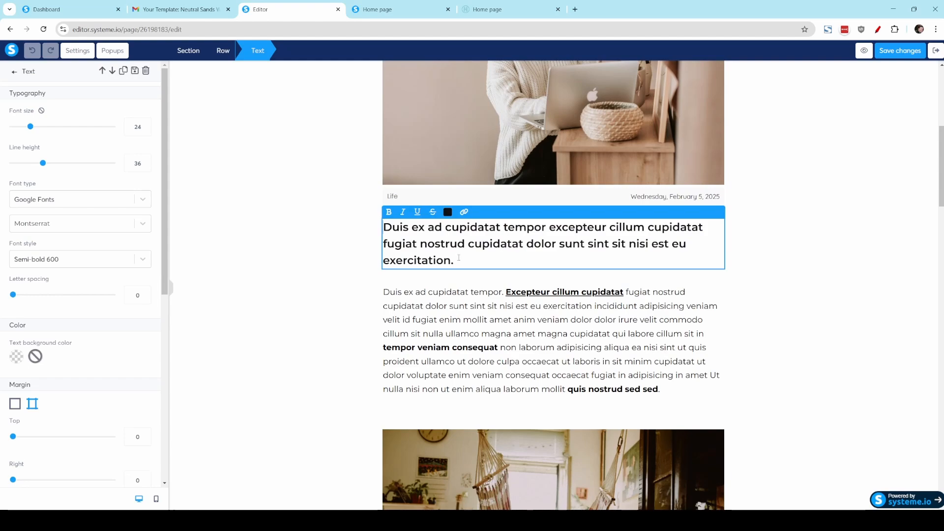
pyautogui.write('sdasdasds')
pyautogui.click(484, 347)
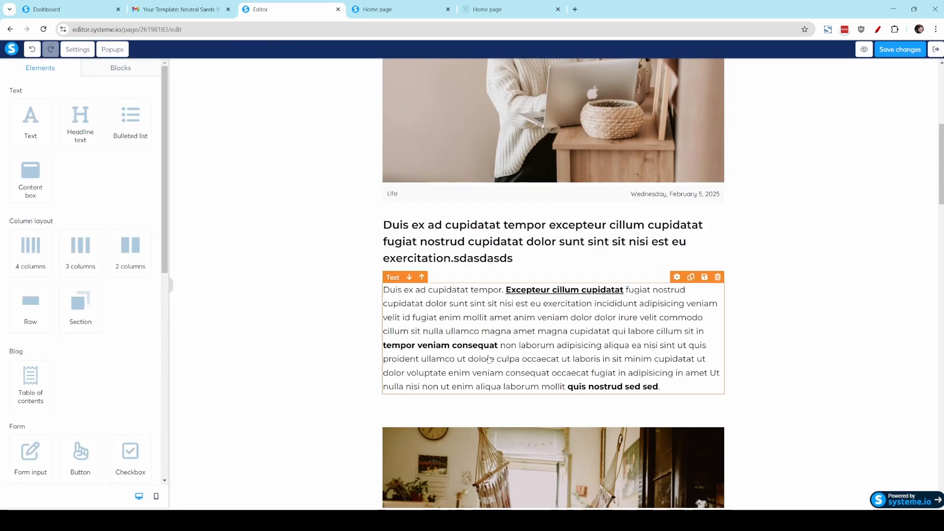
pyautogui.scroll(-7, 502, 295)
pyautogui.scroll(-3, 505, 236)
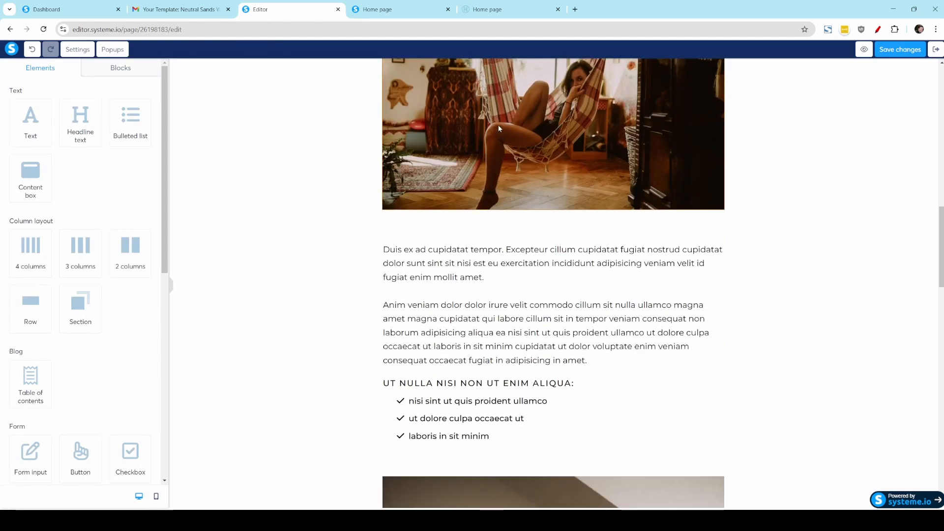
# Step: Review the rest of the blog post down to its comments and related posts, save the changes and exit the editor
pyautogui.scroll(-5, 513, 226)
pyautogui.scroll(-15, 516, 224)
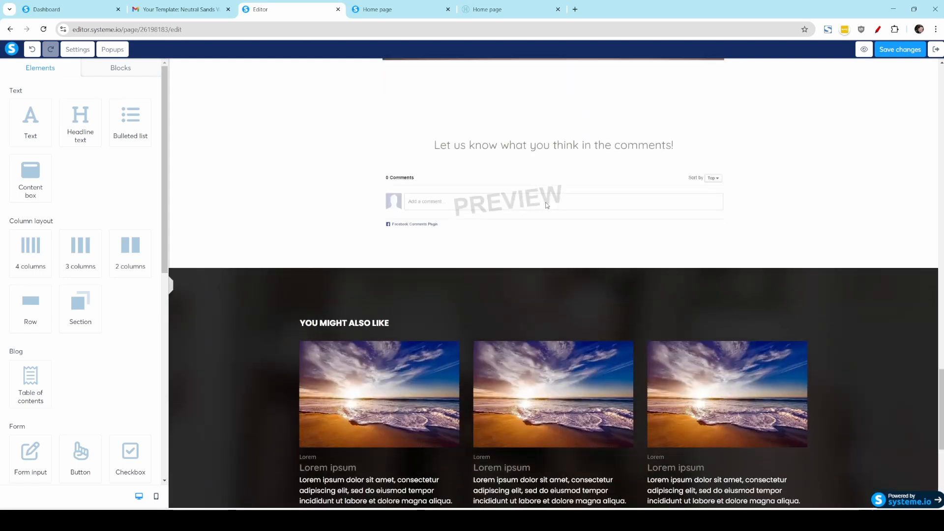
pyautogui.scroll(3, 548, 240)
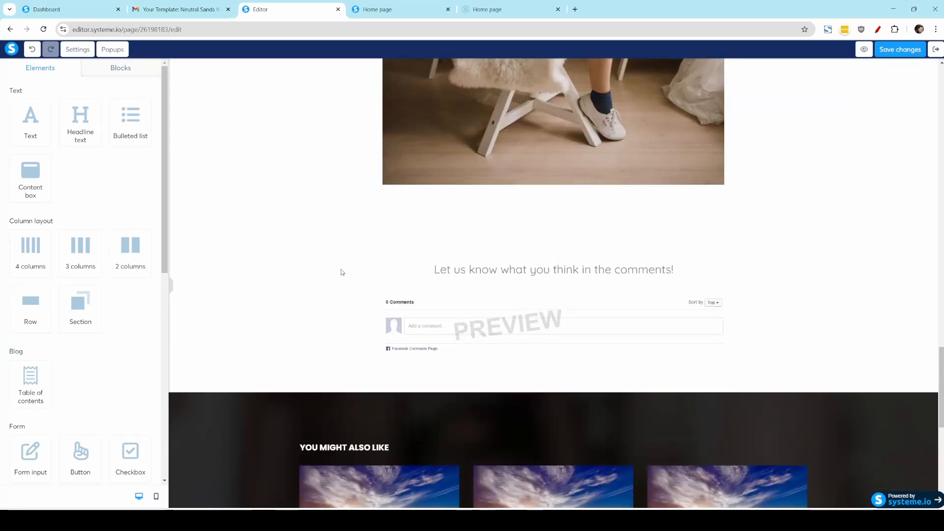
pyautogui.moveTo(683, 387); pyautogui.dragTo(818, 323)
pyautogui.click(818, 323)
pyautogui.scroll(-1, 687, 391)
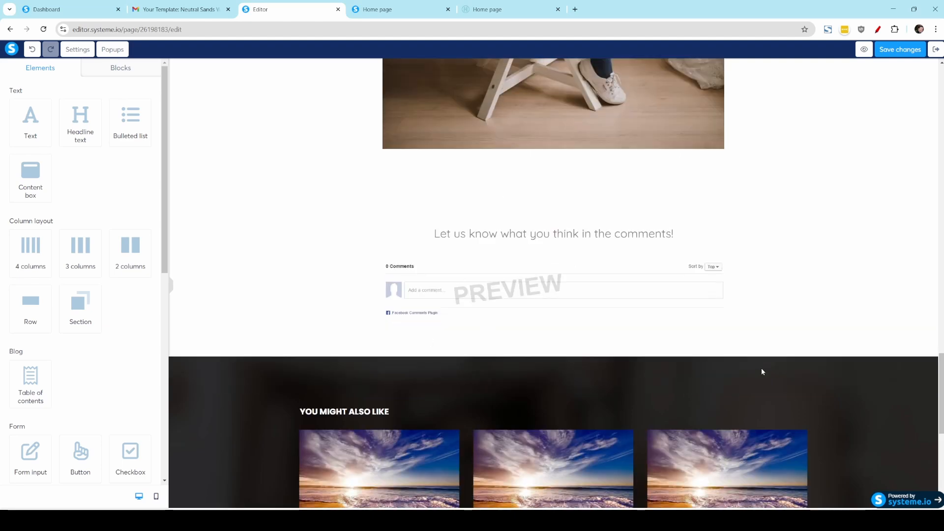
pyautogui.click(904, 53)
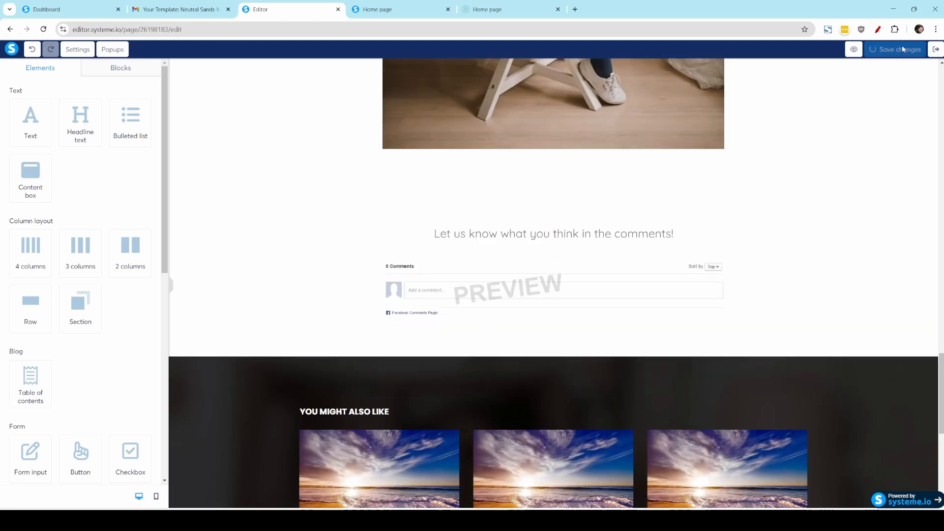
pyautogui.click(936, 49)
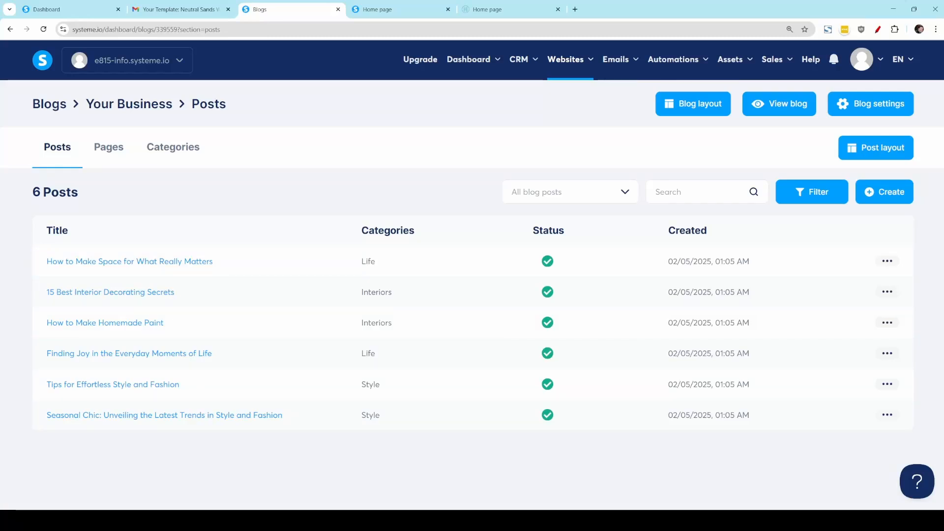
pyautogui.click(886, 293)
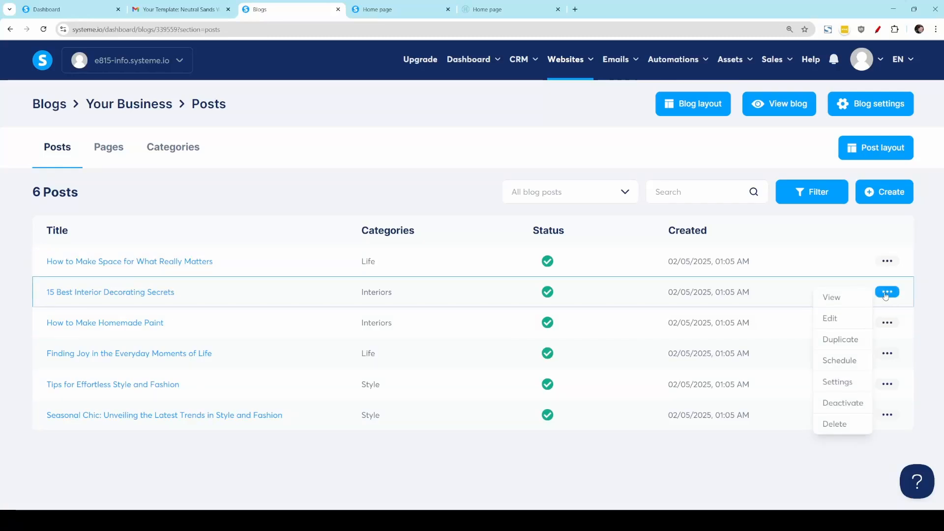
pyautogui.click(882, 294)
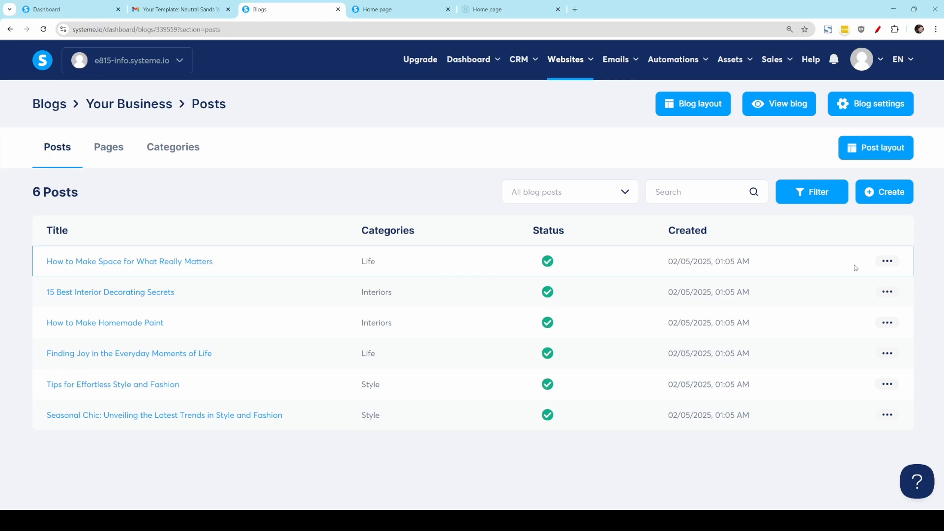
pyautogui.click(887, 292)
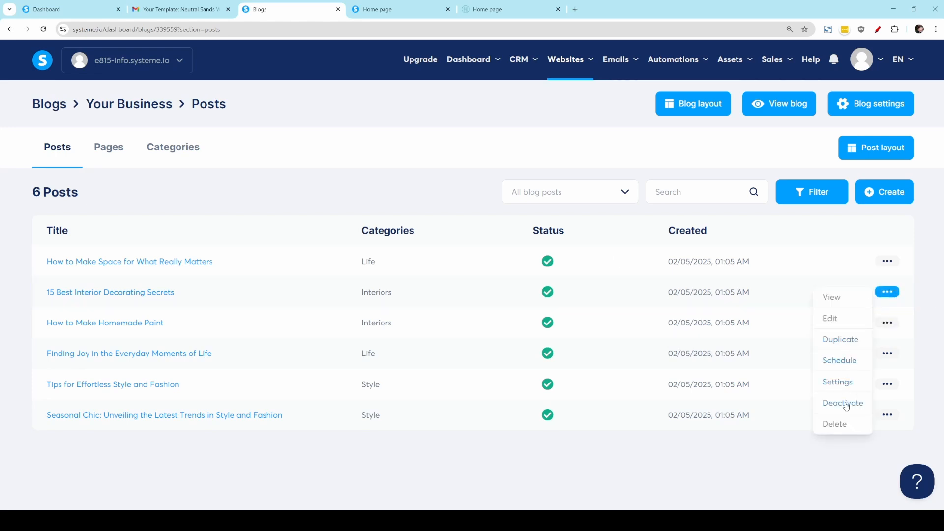
pyautogui.click(886, 261)
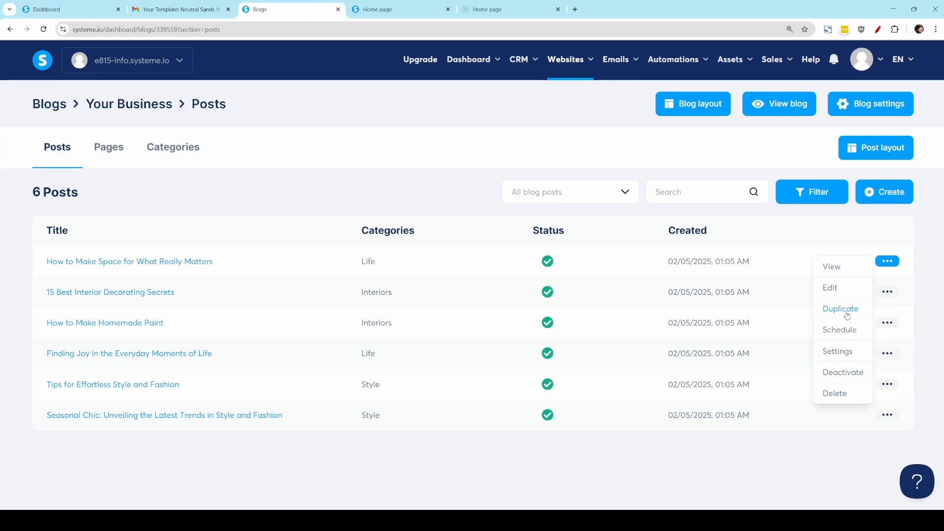
# Step: Rename the blog's Interiors category to Europe, with the path europe, and save it
pyautogui.click(162, 148)
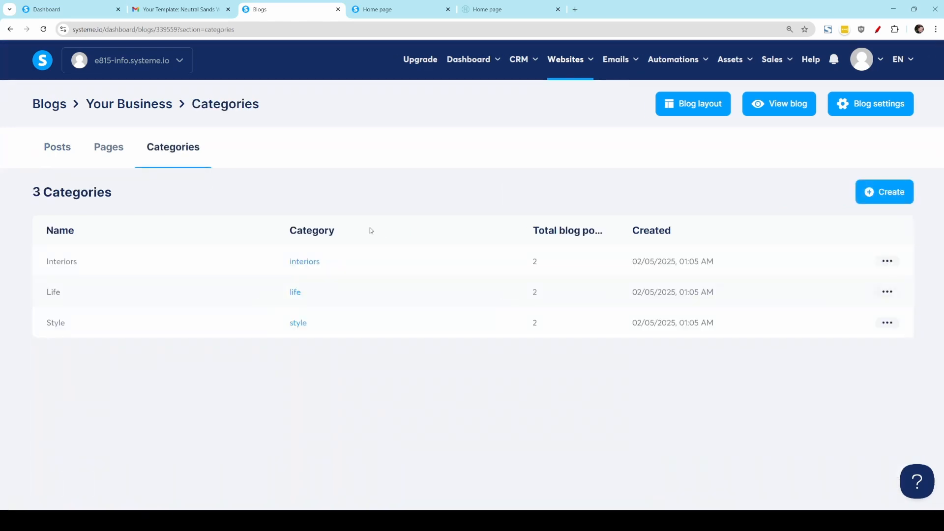
pyautogui.click(888, 262)
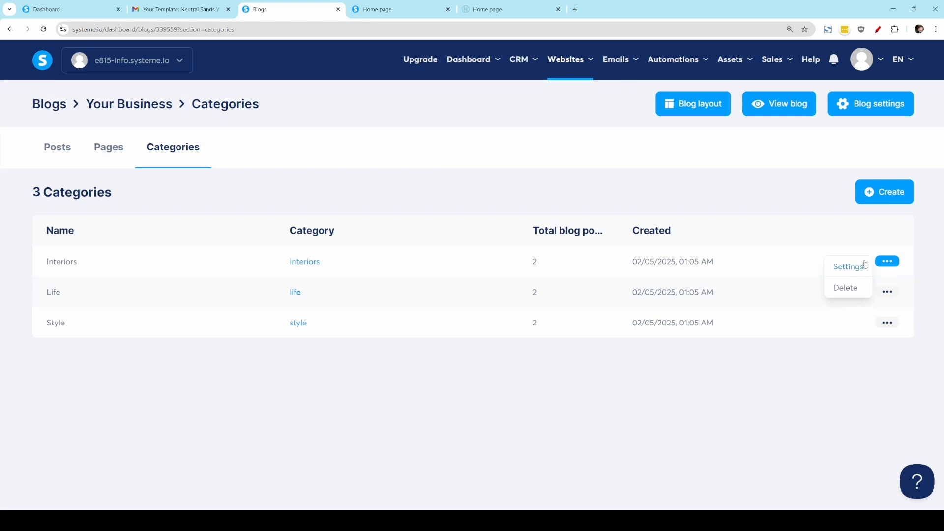
pyautogui.click(848, 267)
pyautogui.moveTo(411, 184); pyautogui.dragTo(256, 186)
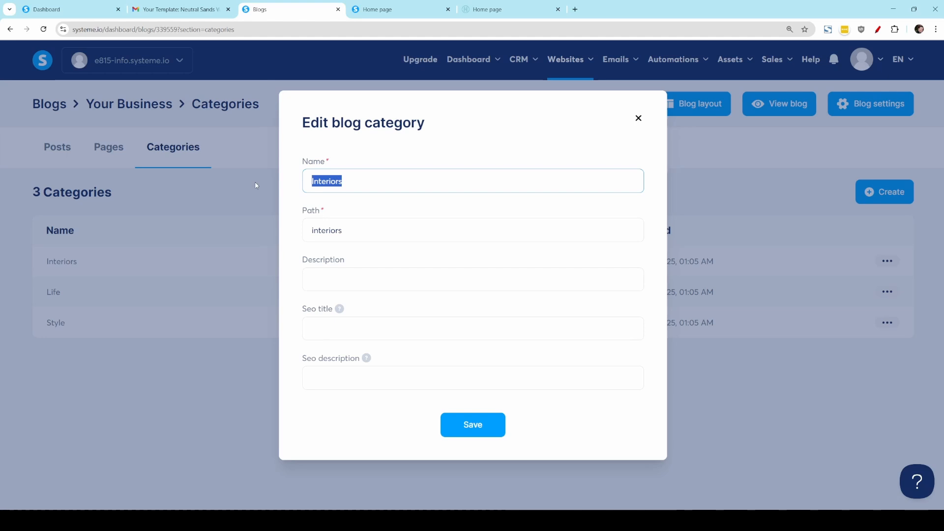
pyautogui.write('Europe')
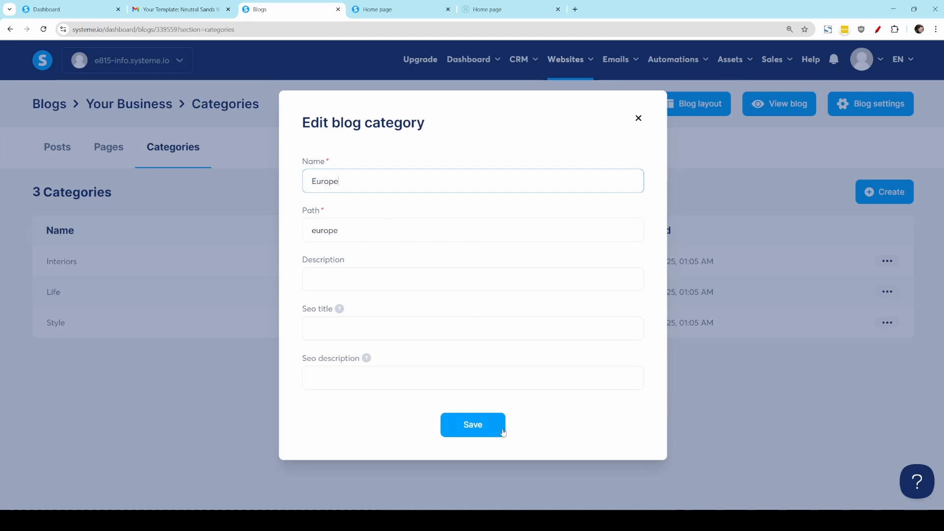
pyautogui.click(503, 431)
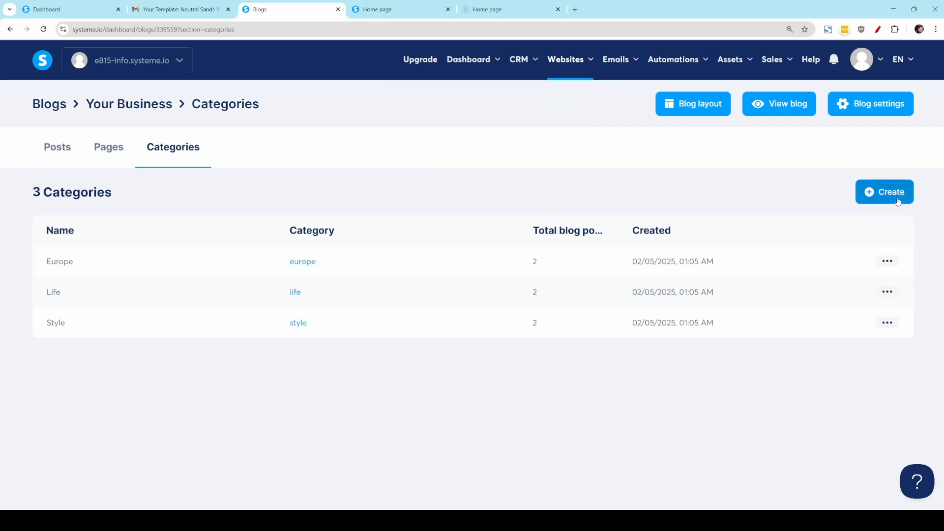
# Step: Open the shared blog post layout and examine its title settings, Facebook comments and You Might Also Like section
pyautogui.click(55, 150)
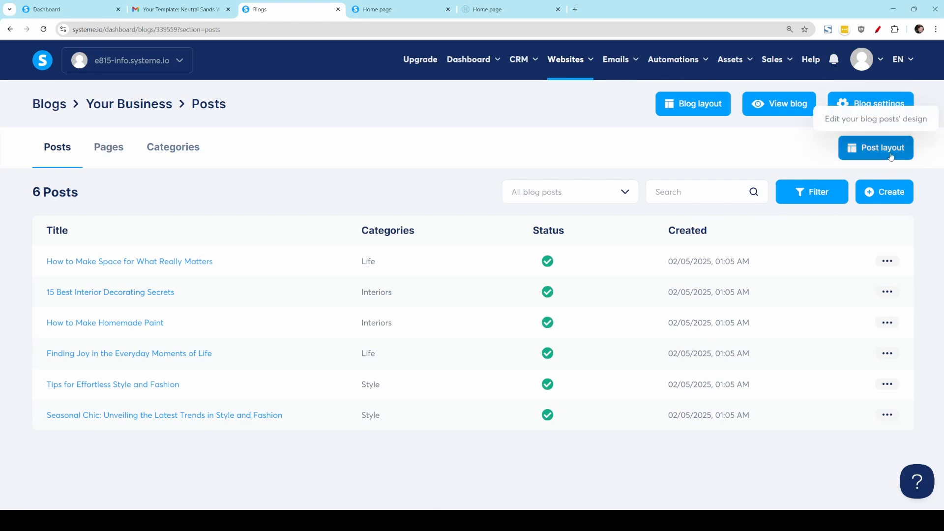
pyautogui.click(891, 156)
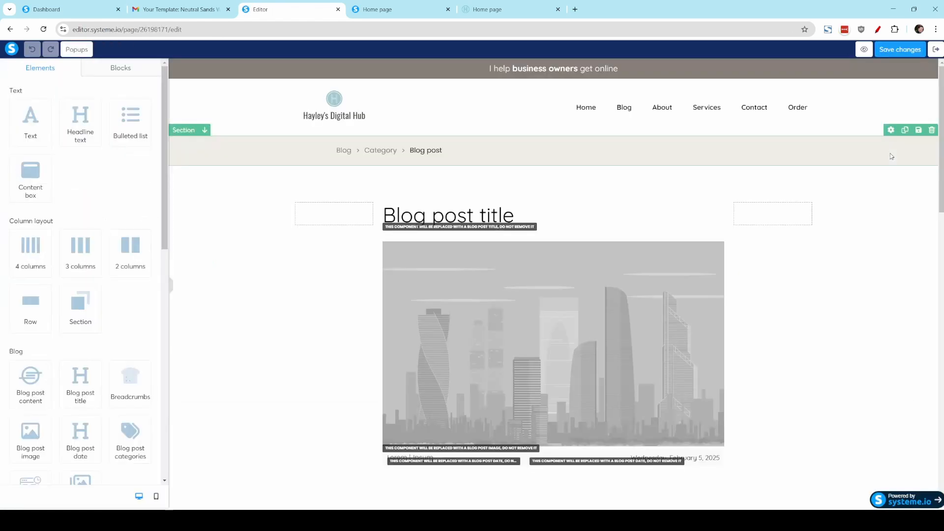
pyautogui.click(433, 210)
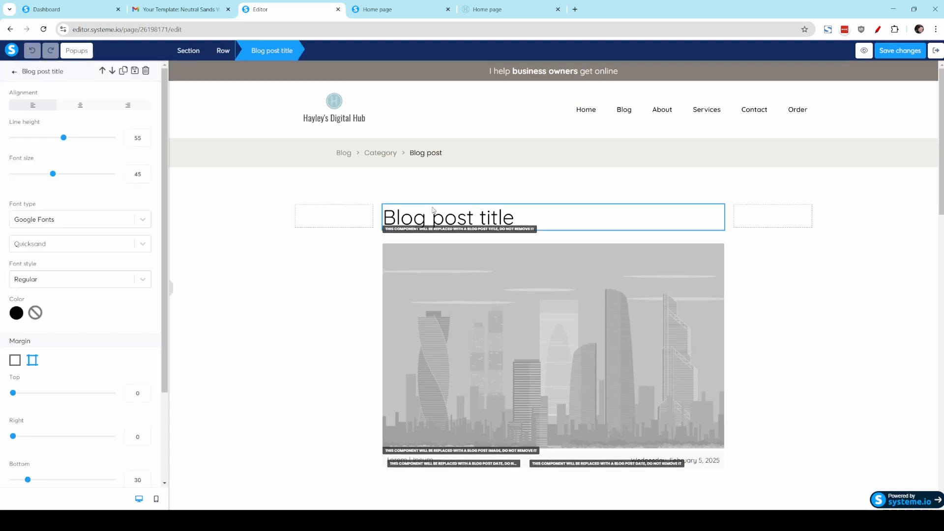
pyautogui.click(849, 318)
pyautogui.scroll(-3, 843, 316)
pyautogui.scroll(-10, 598, 212)
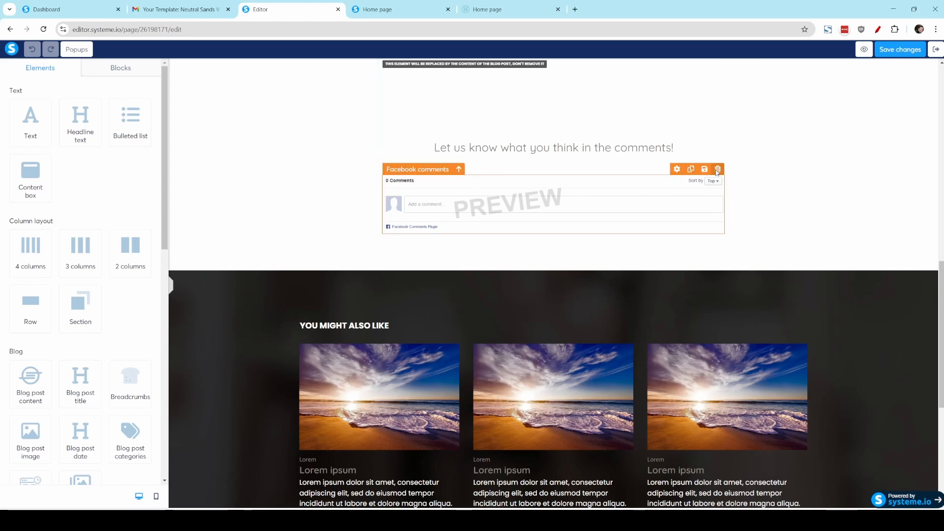
pyautogui.click(840, 284)
pyautogui.scroll(-1, 860, 298)
pyautogui.click(855, 327)
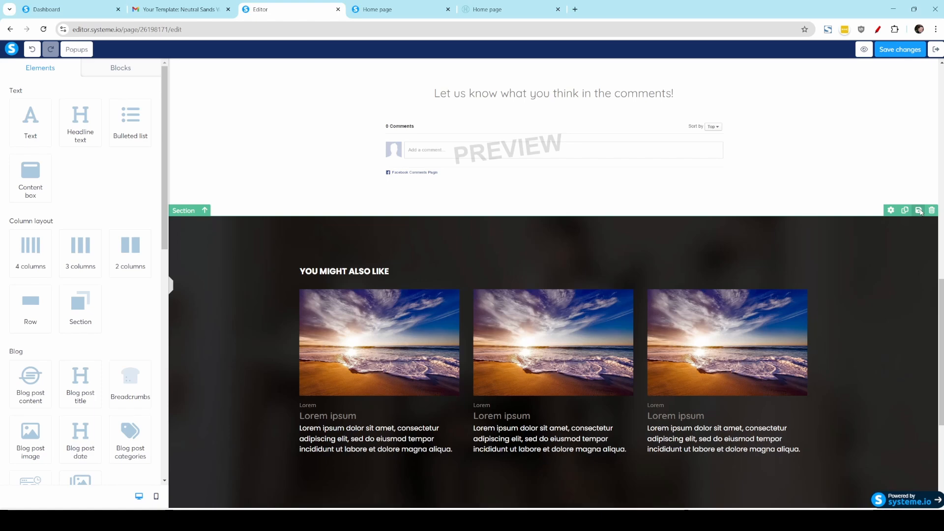
pyautogui.scroll(-4, 882, 280)
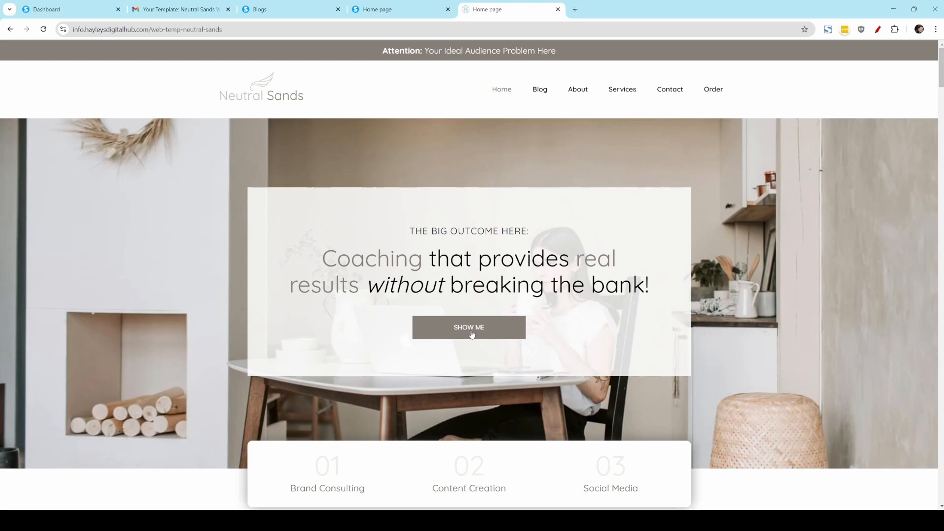
# Step: Open the Services page of the live Neutral Sands demo site and examine its offers and package section
pyautogui.click(622, 89)
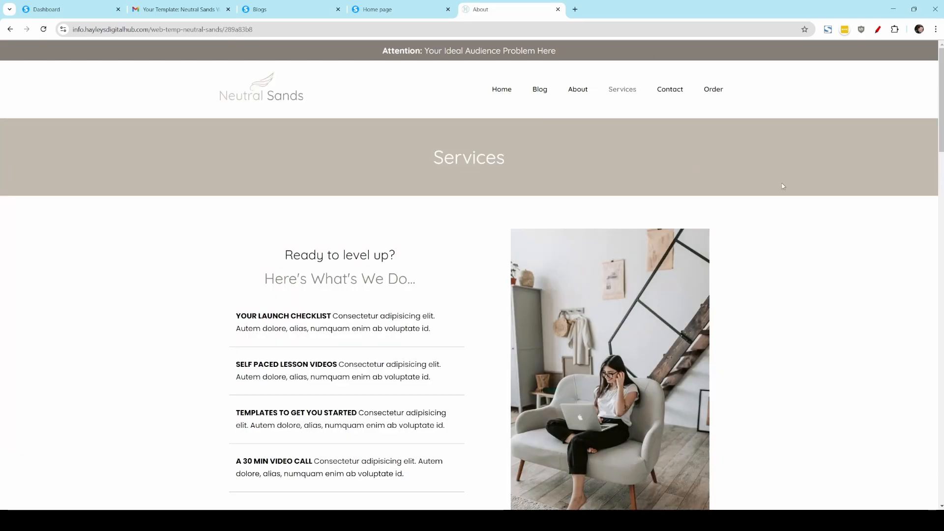
pyautogui.scroll(-13, 761, 395)
pyautogui.scroll(1, 760, 394)
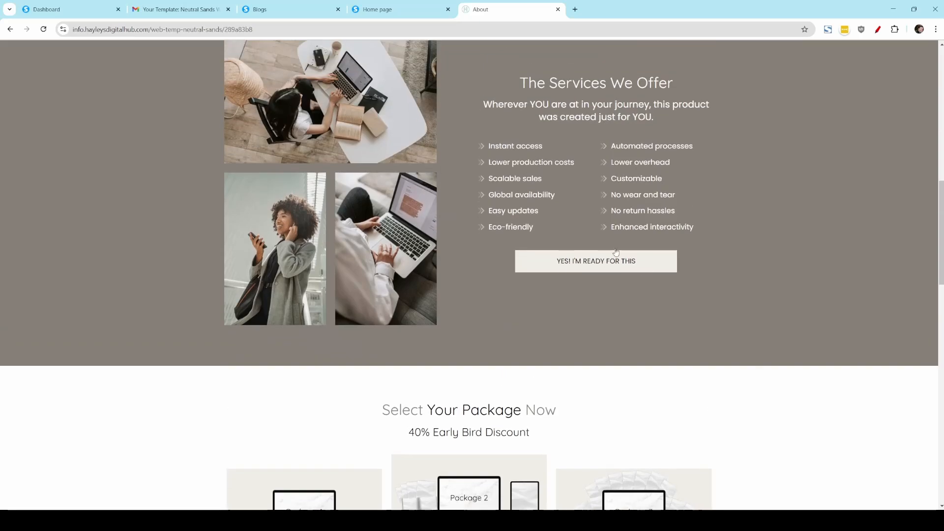
pyautogui.scroll(12, 712, 308)
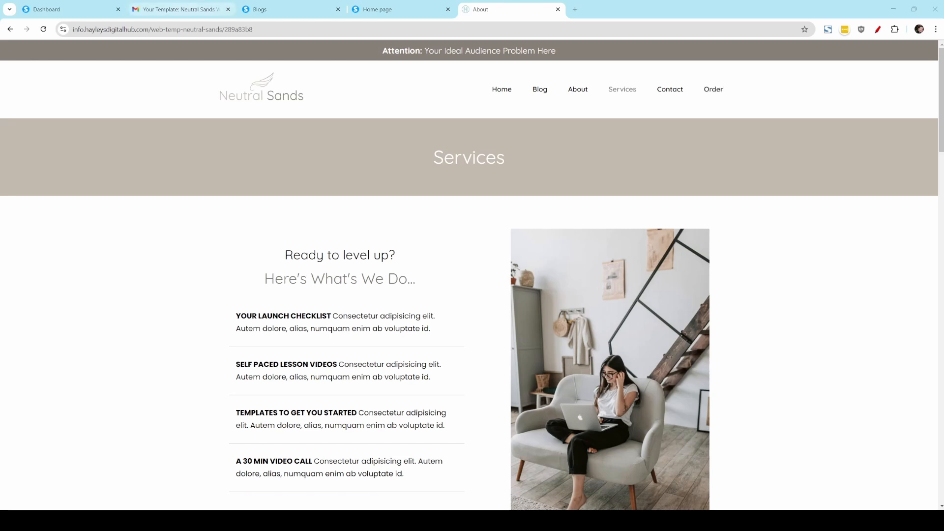
# Step: Import the new sales funnel from the template email in Gmail and refresh the funnels list in Systeme.io
pyautogui.click(157, 6)
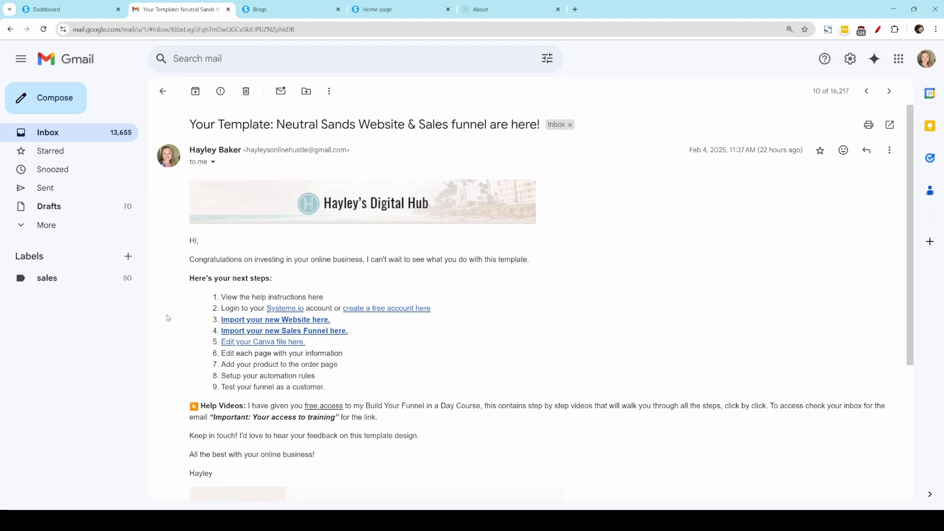
pyautogui.click(318, 332)
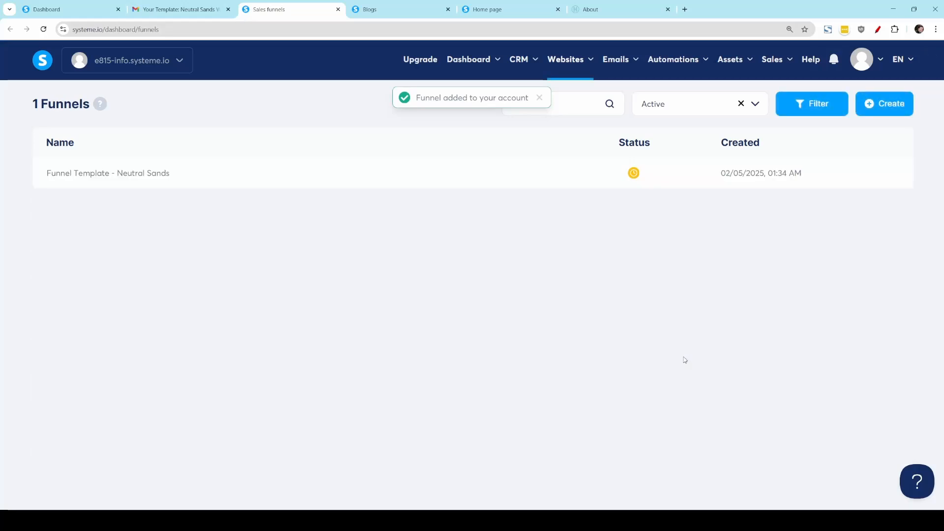
pyautogui.moveTo(634, 178)
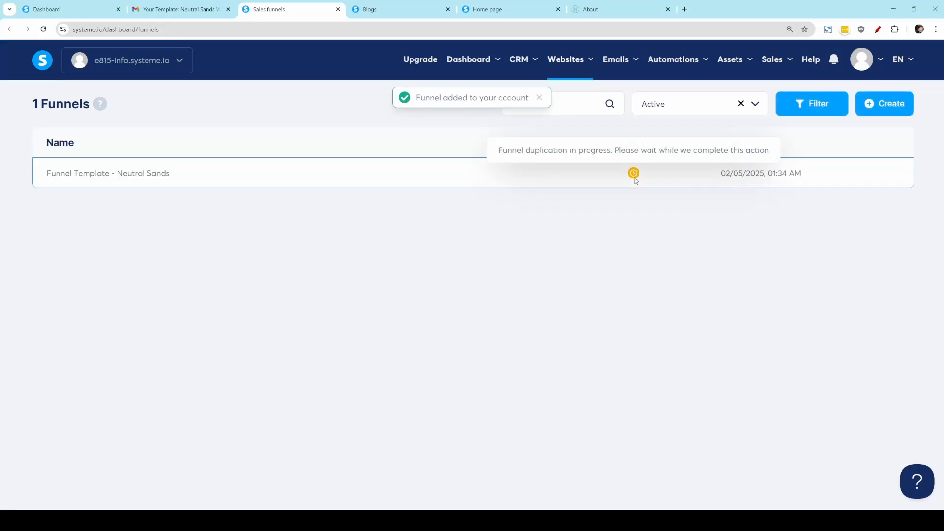
pyautogui.click(44, 30)
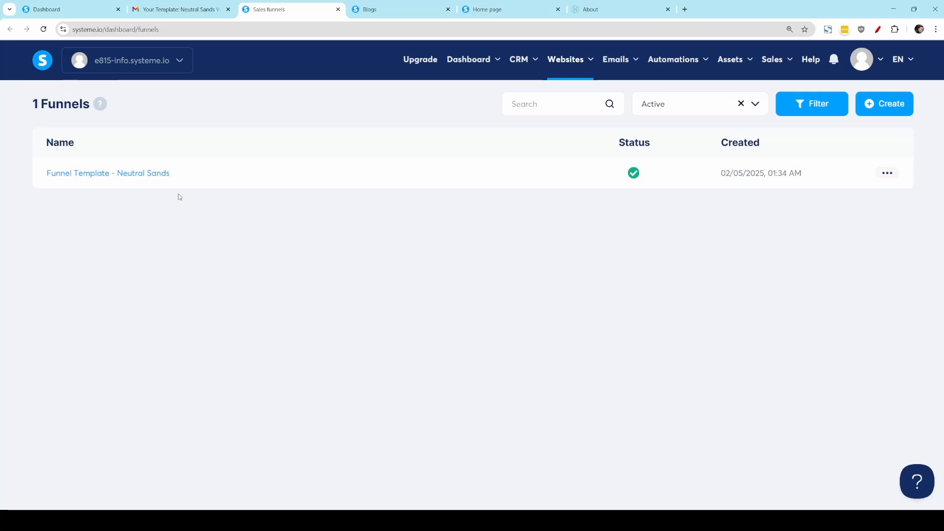
# Step: Open Funnel Template - Neutral Sands, view the live funnel and examine the sales page's sections
pyautogui.click(131, 175)
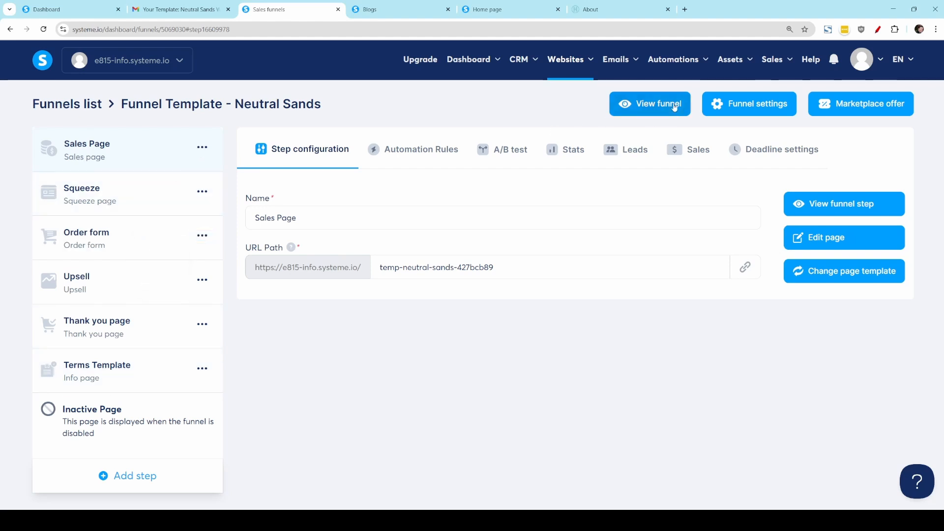
pyautogui.click(675, 104)
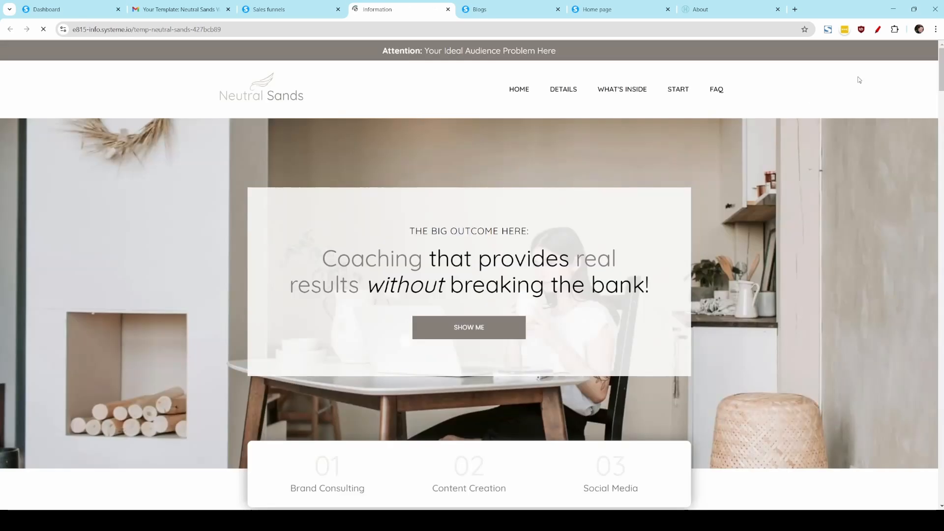
pyautogui.scroll(-4, 940, 81)
pyautogui.scroll(-20, 941, 81)
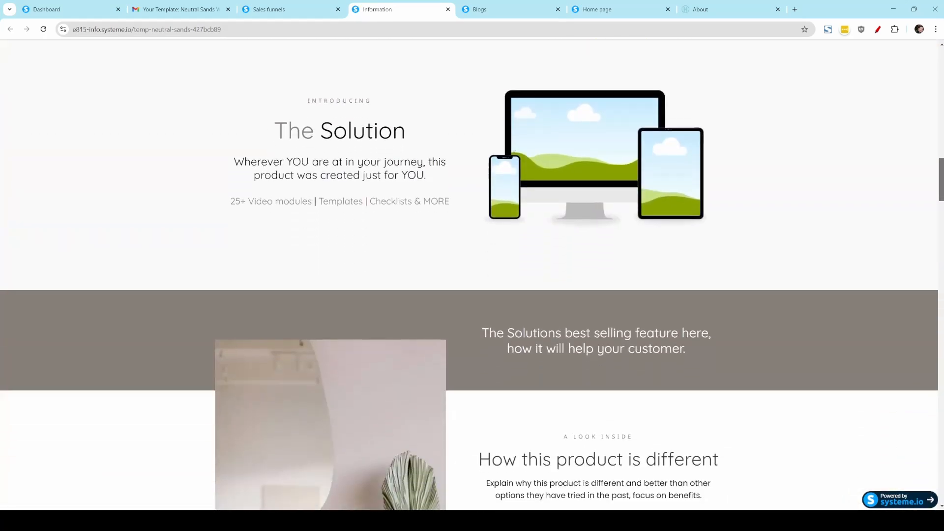
pyautogui.moveTo(940, 174); pyautogui.dragTo(935, 220)
pyautogui.scroll(5, 667, 312)
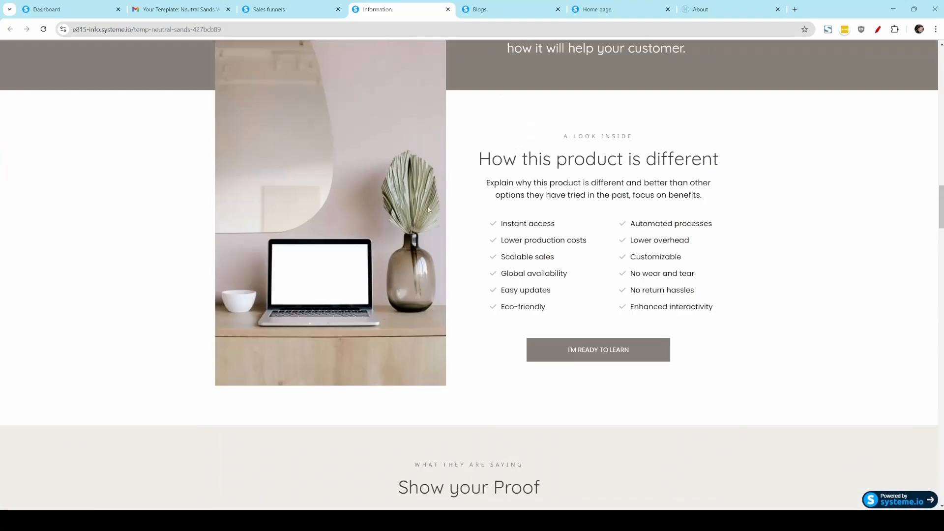
pyautogui.scroll(20, 806, 467)
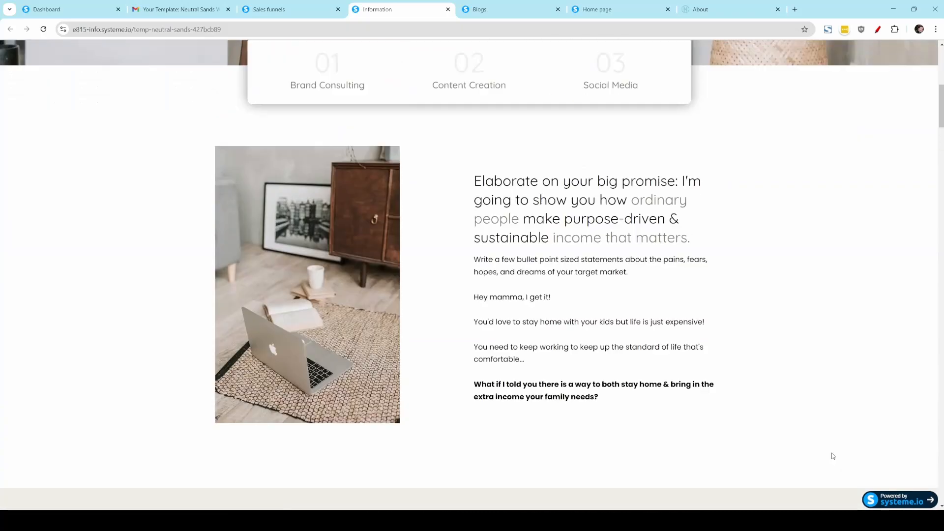
pyautogui.scroll(3, 832, 456)
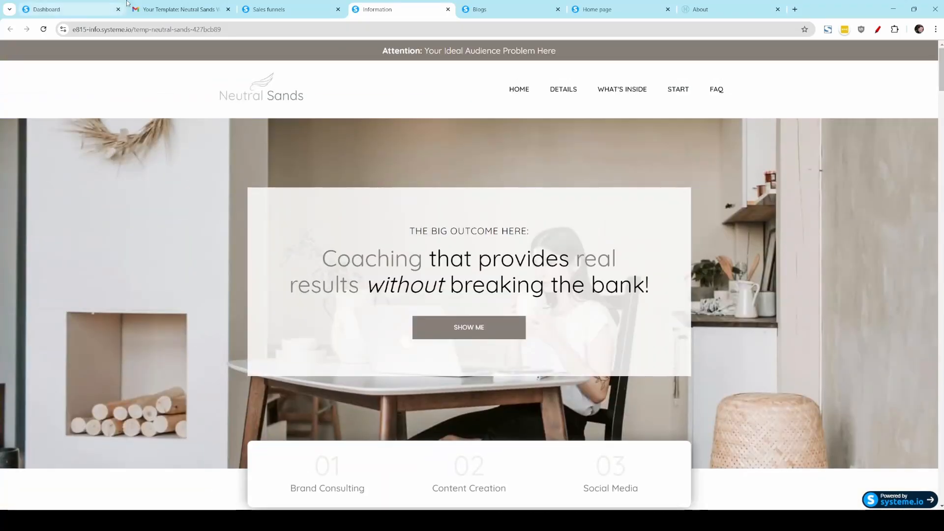
# Step: Return to the funnel's configuration and move the Sales Page step below Terms Template
pyautogui.click(297, 8)
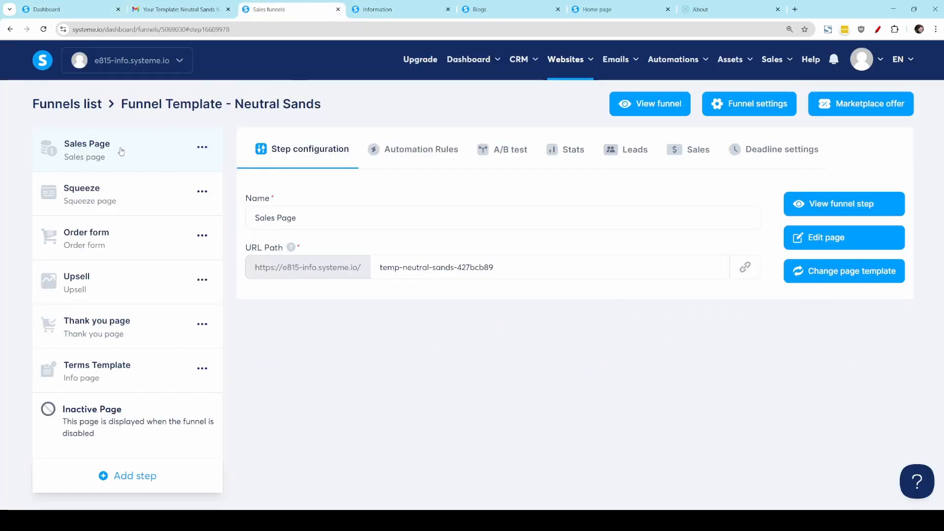
pyautogui.moveTo(120, 150); pyautogui.dragTo(123, 380)
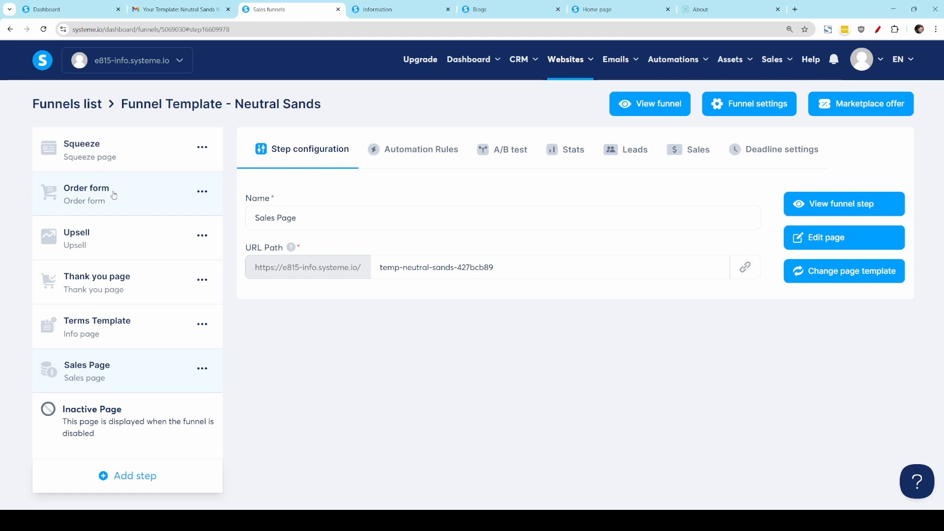
# Step: Open the funnel's Order form page in the editor and examine its price, features, bonuses, order bump and payment methods
pyautogui.click(113, 195)
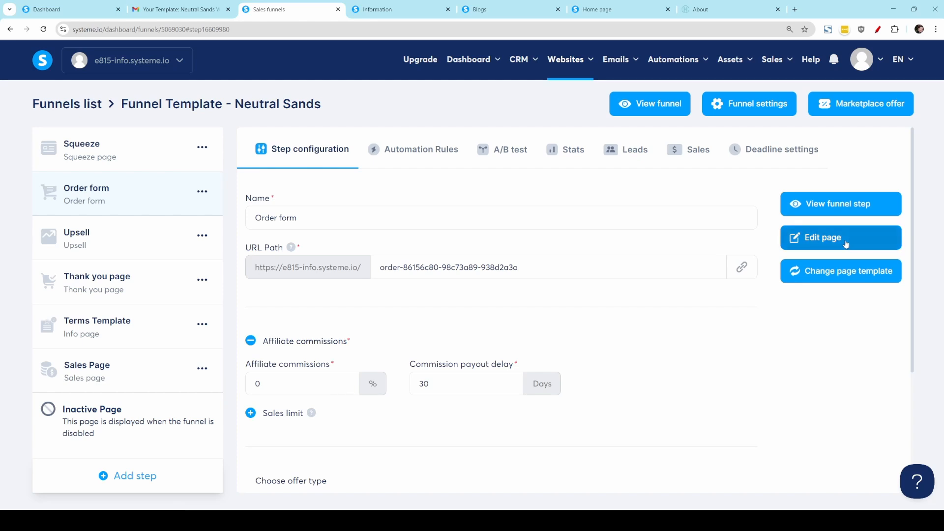
pyautogui.click(830, 245)
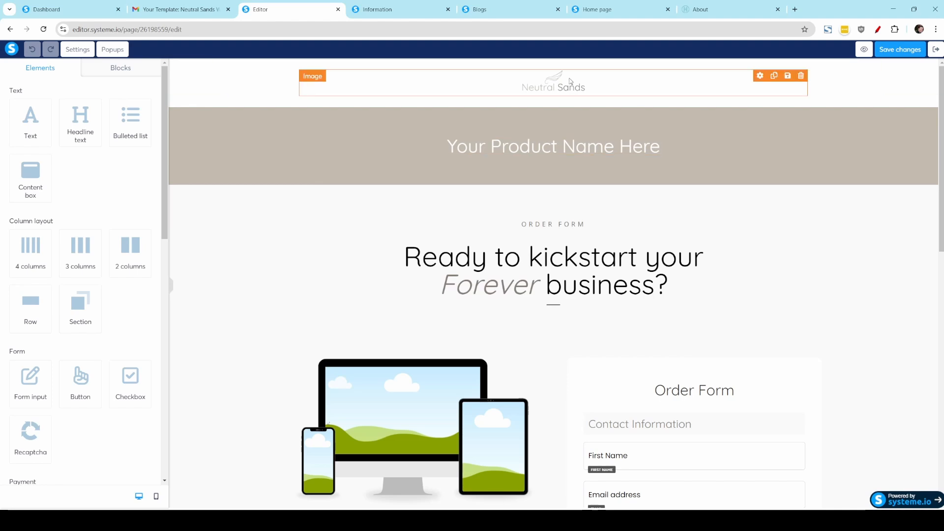
pyautogui.scroll(-5, 611, 213)
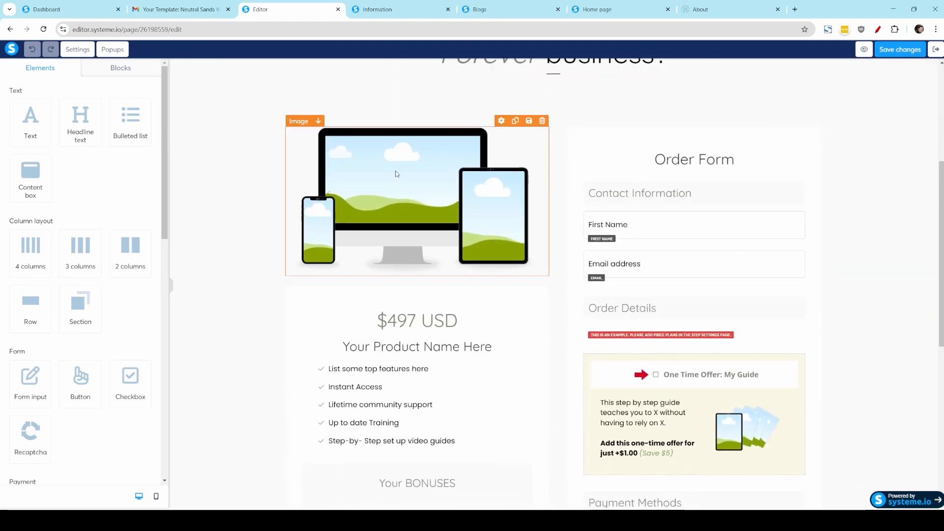
pyautogui.scroll(-2, 401, 197)
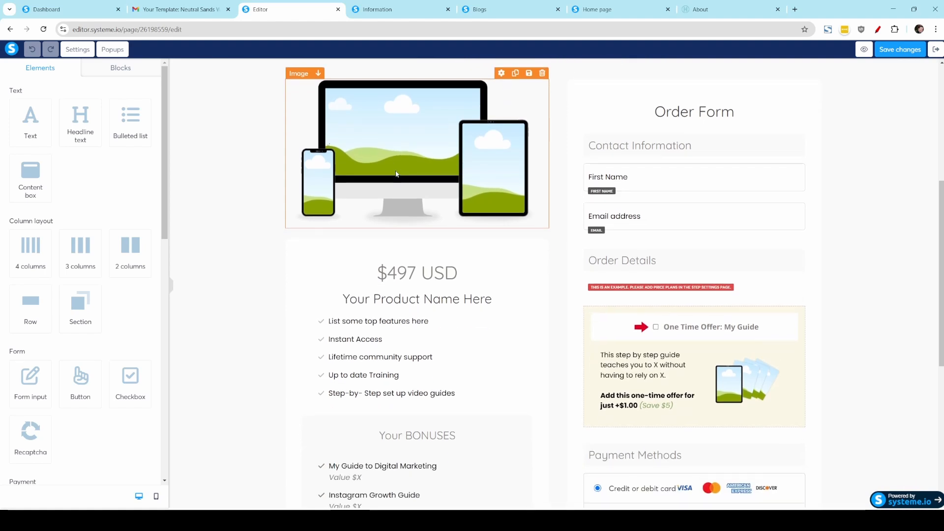
pyautogui.click(412, 234)
pyautogui.doubleClick(412, 231)
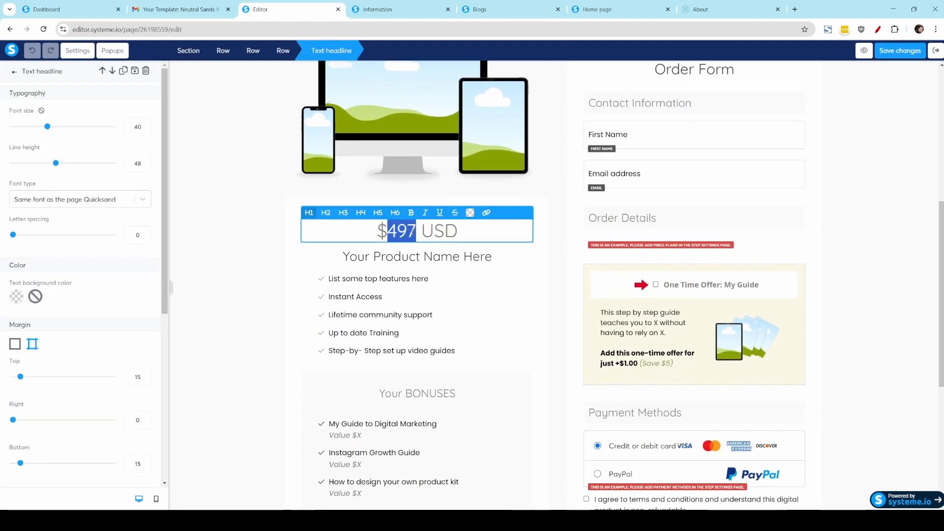
pyautogui.click(420, 230)
pyautogui.press('Escape')
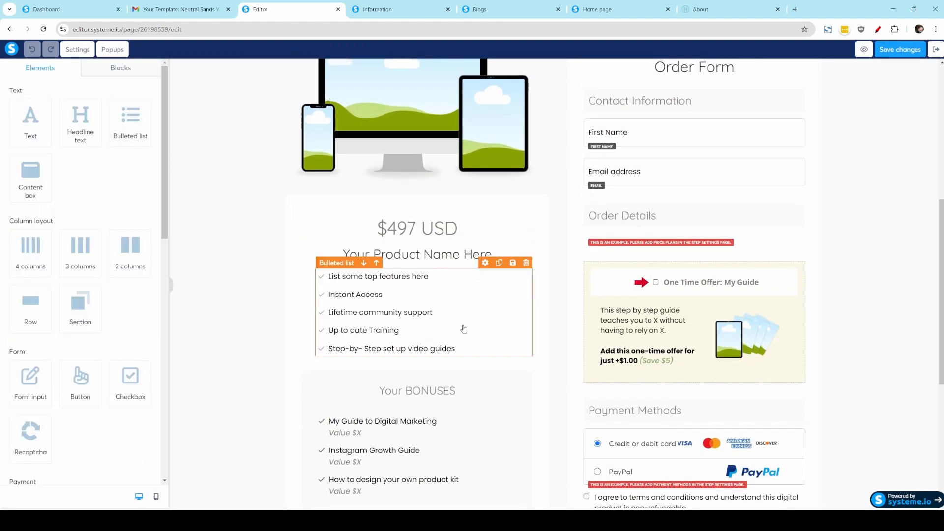
pyautogui.scroll(-2, 462, 324)
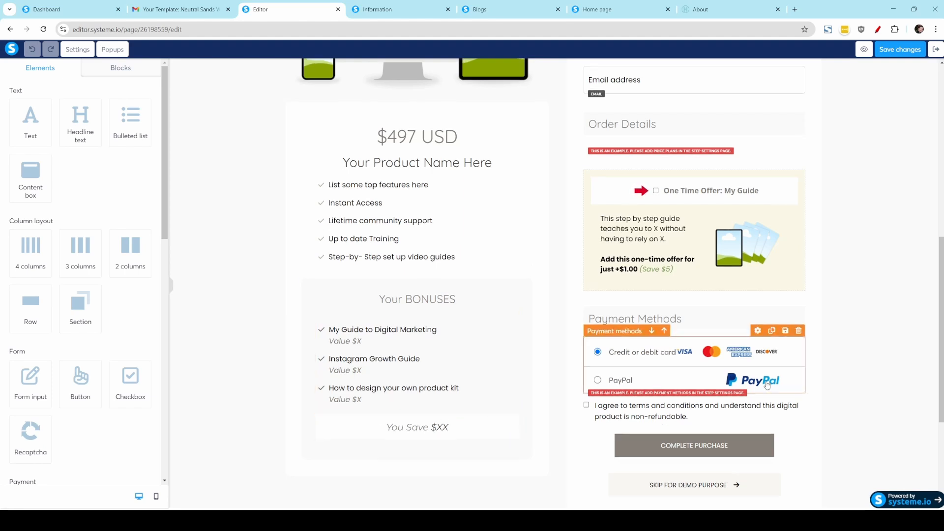
pyautogui.scroll(3, 688, 334)
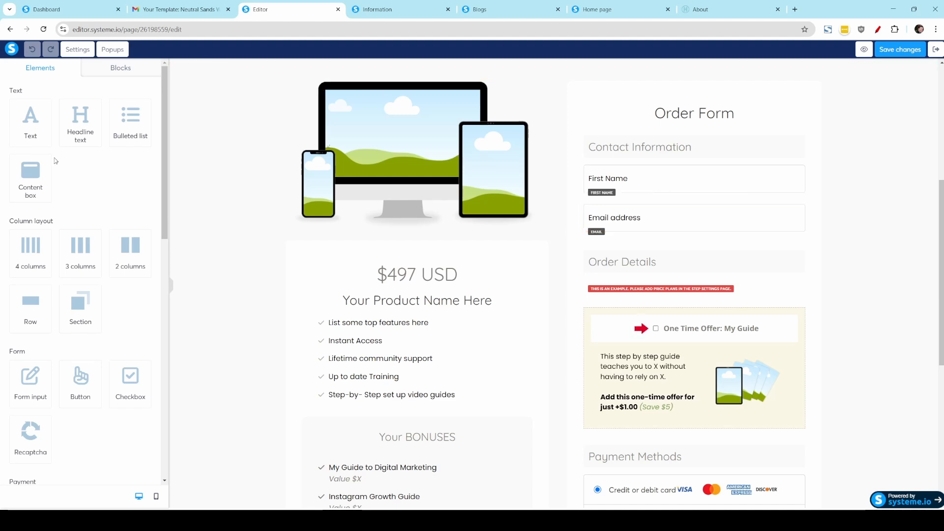
# Step: Add a form input below the email address field on the order form and set its input type to Country
pyautogui.scroll(-3, 37, 218)
pyautogui.moveTo(30, 243); pyautogui.dragTo(688, 235)
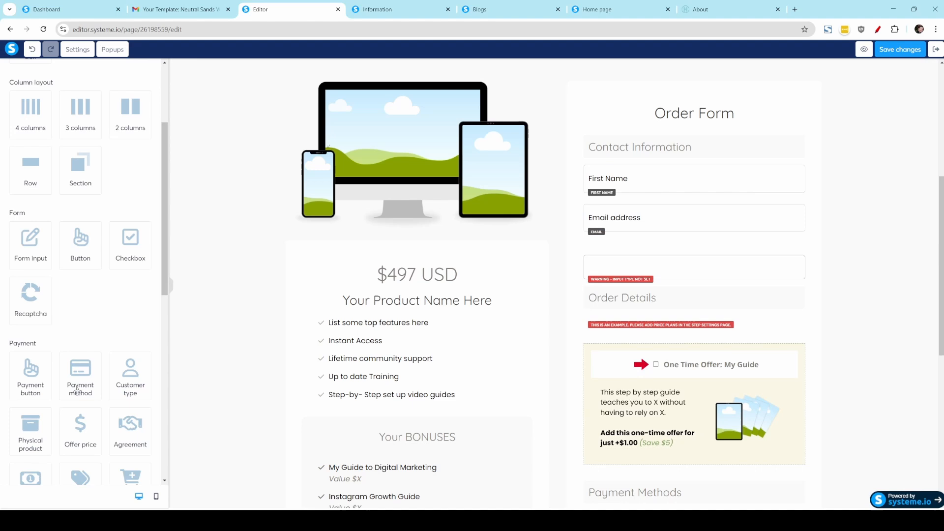
pyautogui.click(627, 260)
pyautogui.click(43, 109)
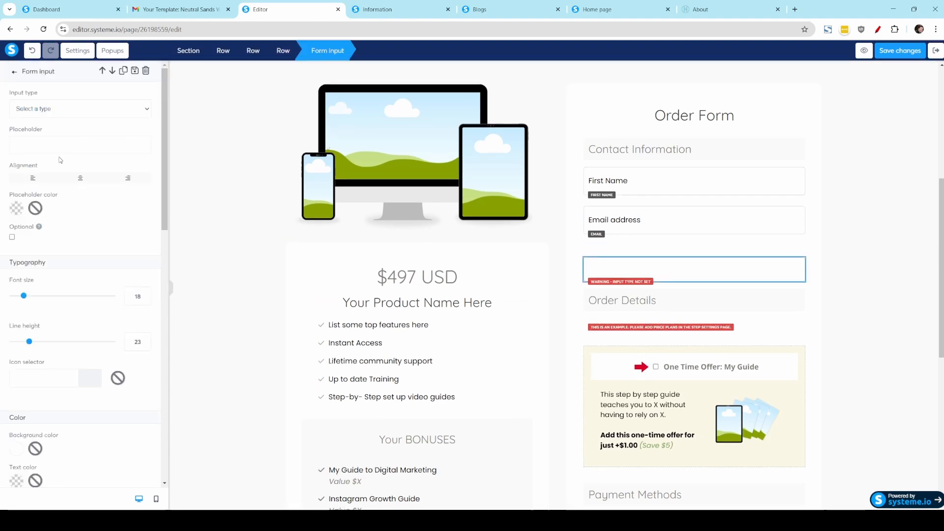
pyautogui.click(59, 158)
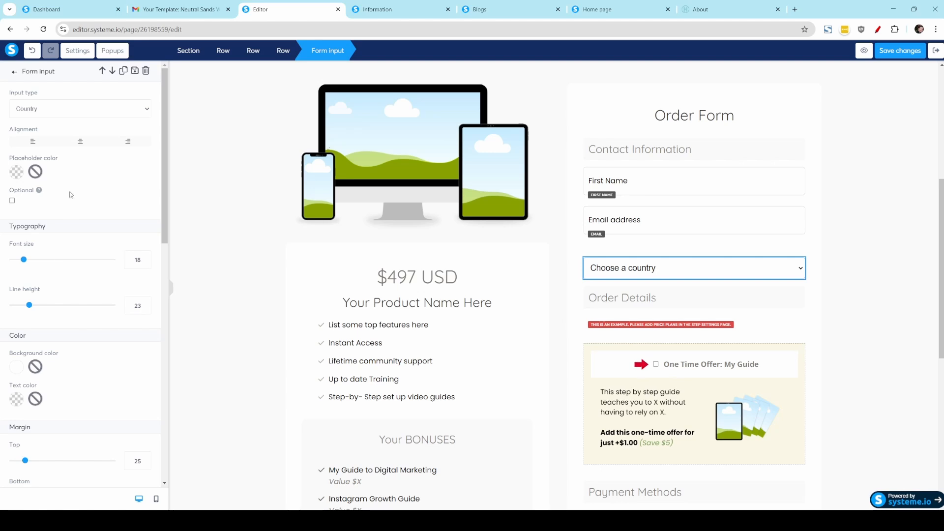
pyautogui.click(116, 106)
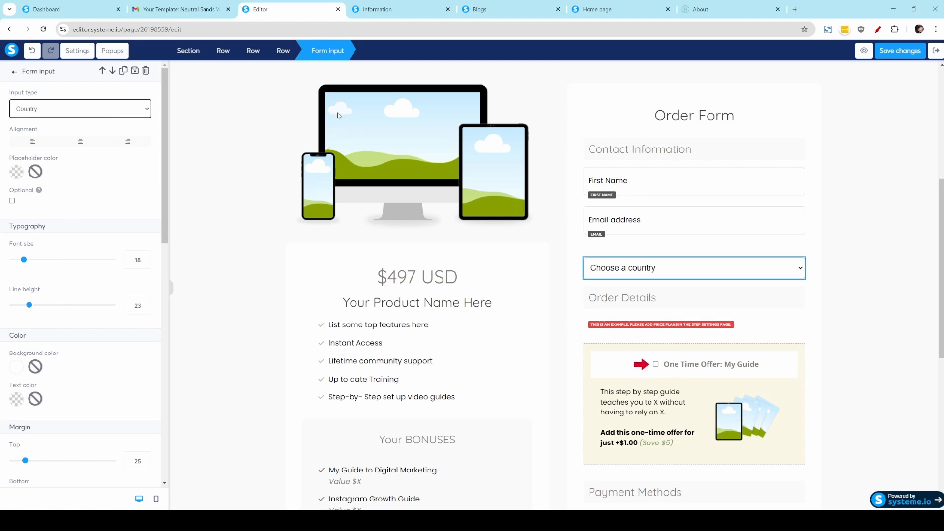
# Step: Delete the country field from the order form and look over the One Time Offer order bump and payment methods
pyautogui.click(708, 254)
pyautogui.click(798, 249)
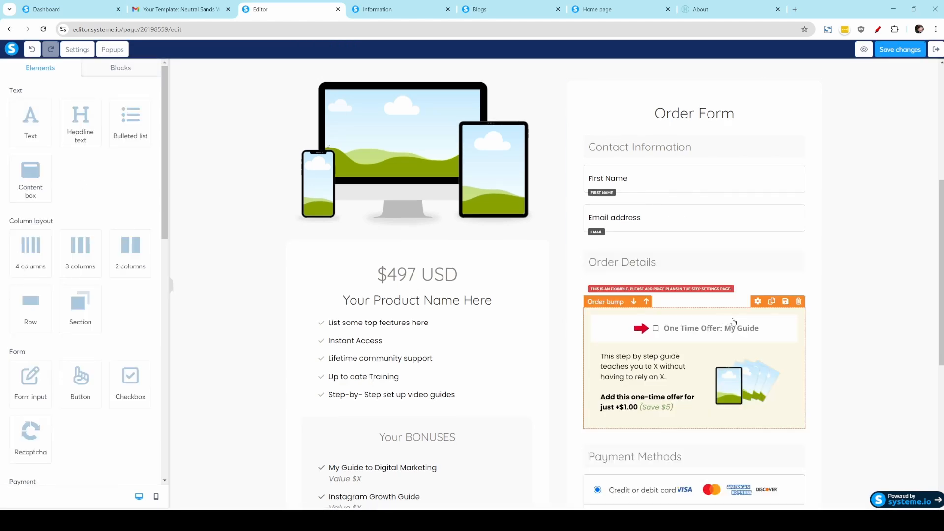
pyautogui.scroll(-2, 732, 322)
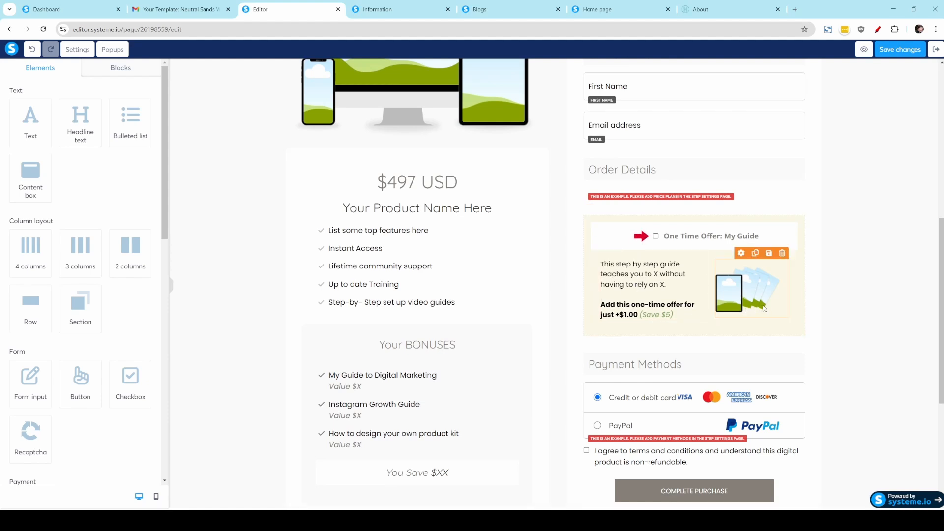
pyautogui.scroll(1, 789, 306)
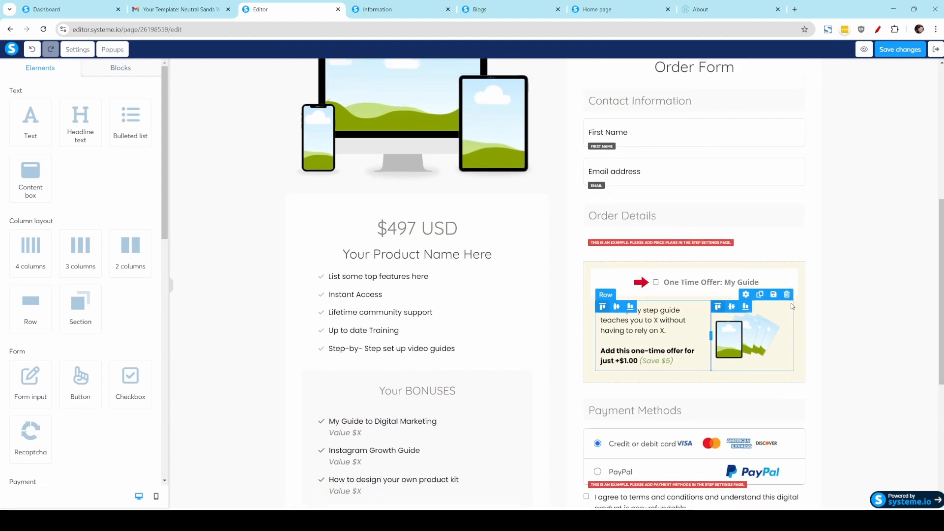
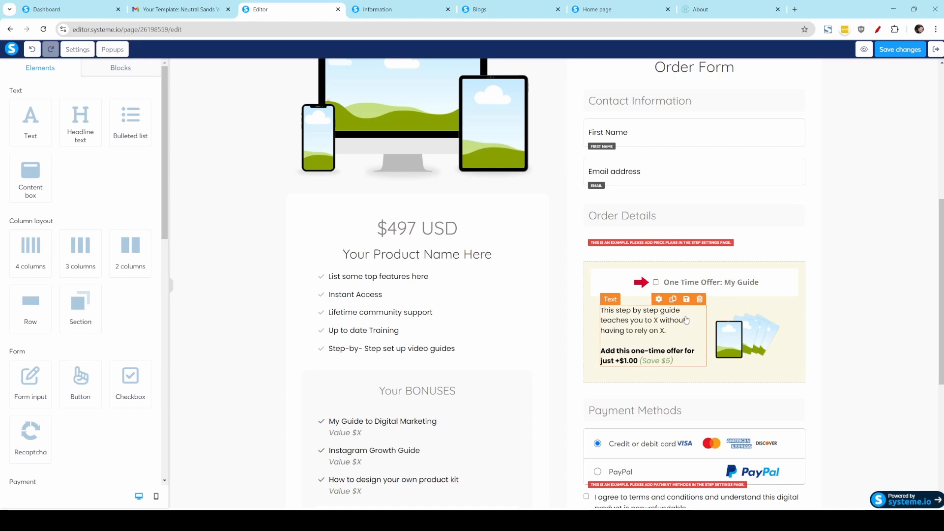
# Step: Delete the Skip for Demo Purpose button below Complete Purchase on the order form
pyautogui.scroll(-2, 686, 319)
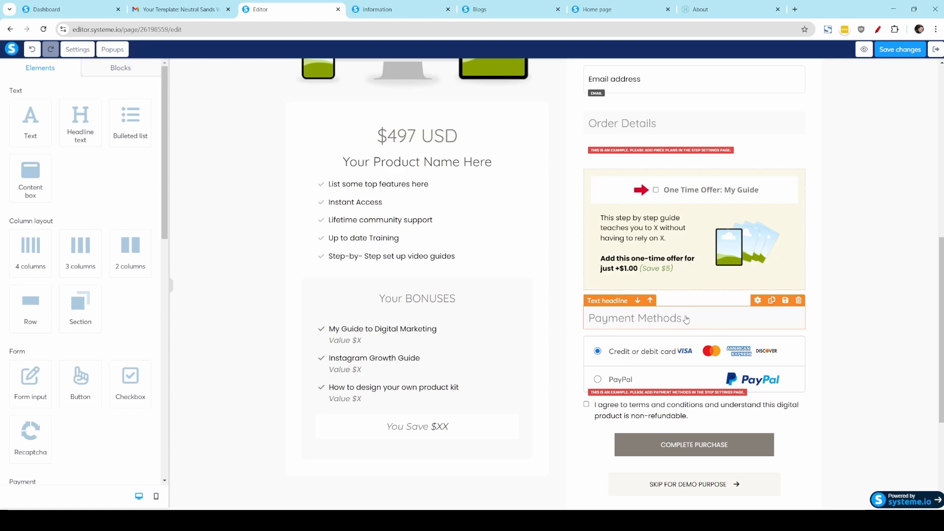
pyautogui.scroll(-4, 691, 389)
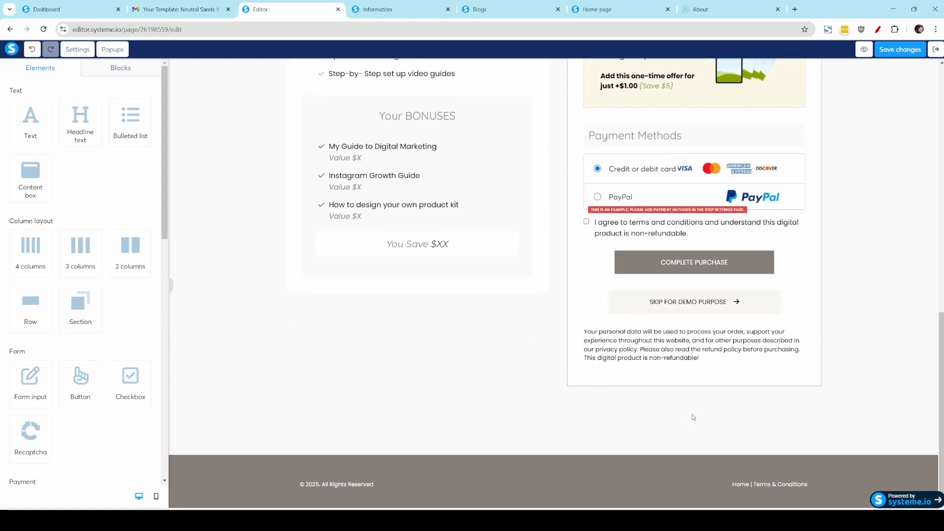
pyautogui.scroll(2, 693, 417)
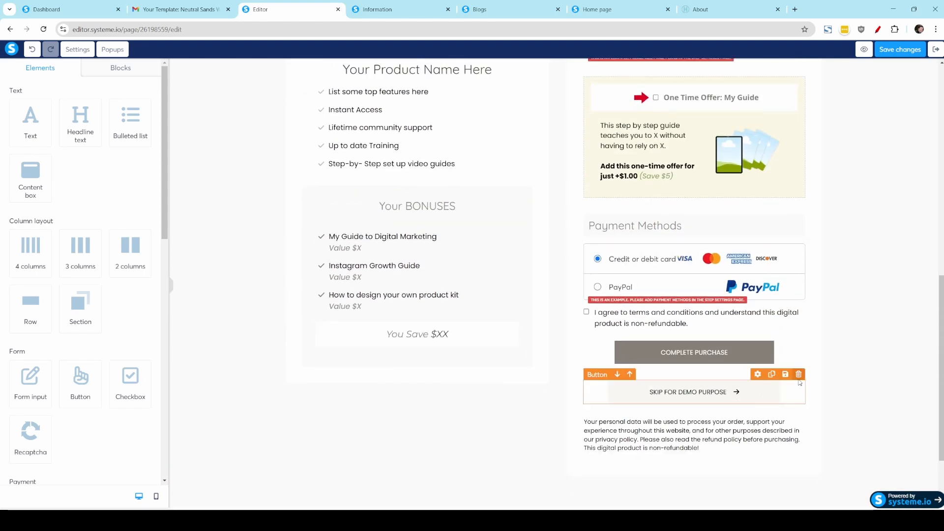
pyautogui.click(799, 374)
pyautogui.click(512, 91)
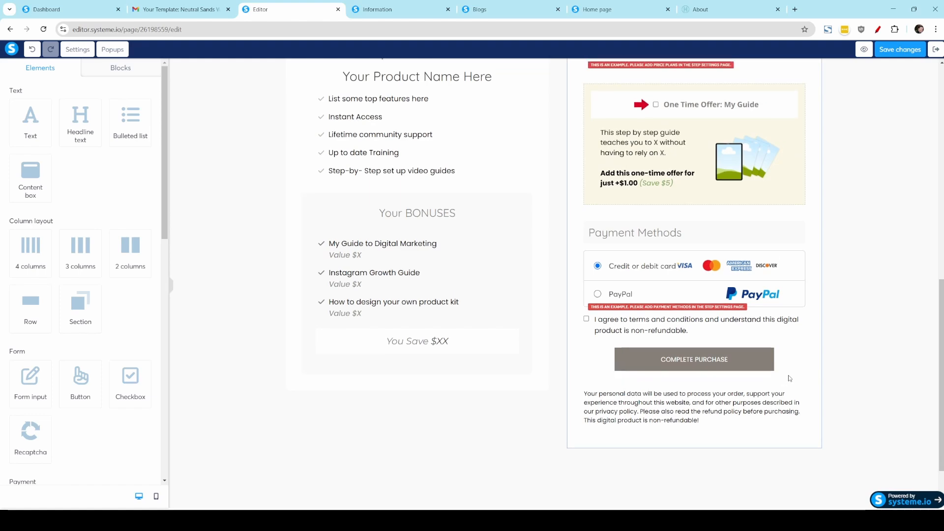
# Step: Save the order form page and exit the editor to the funnel's step configuration
pyautogui.scroll(10, 789, 378)
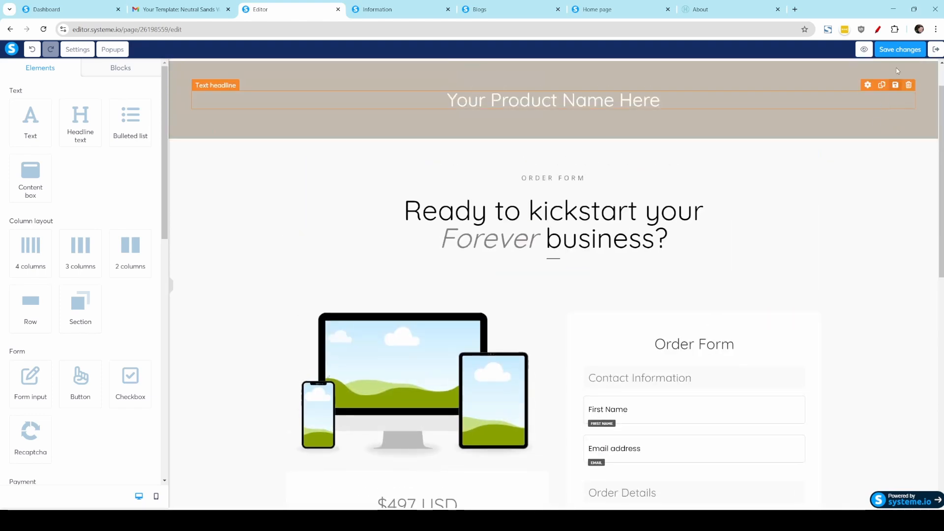
pyautogui.click(900, 51)
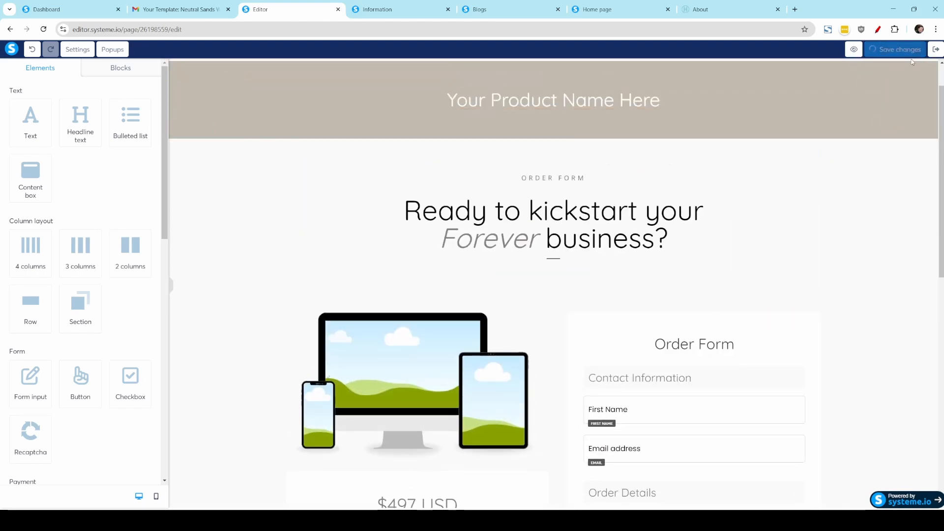
pyautogui.click(934, 51)
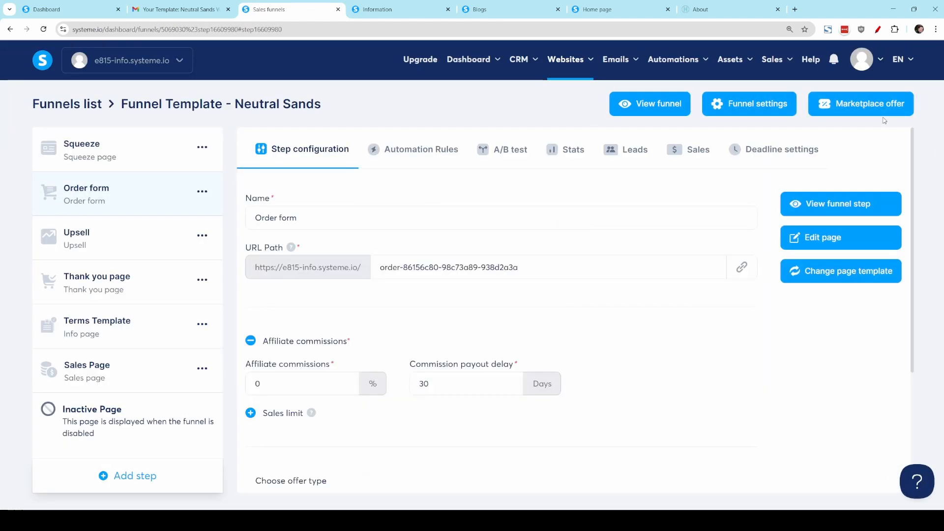
# Step: Set the Order form step's offer type to Digital product and name a new digital product "My ebook"
pyautogui.scroll(-3, 487, 279)
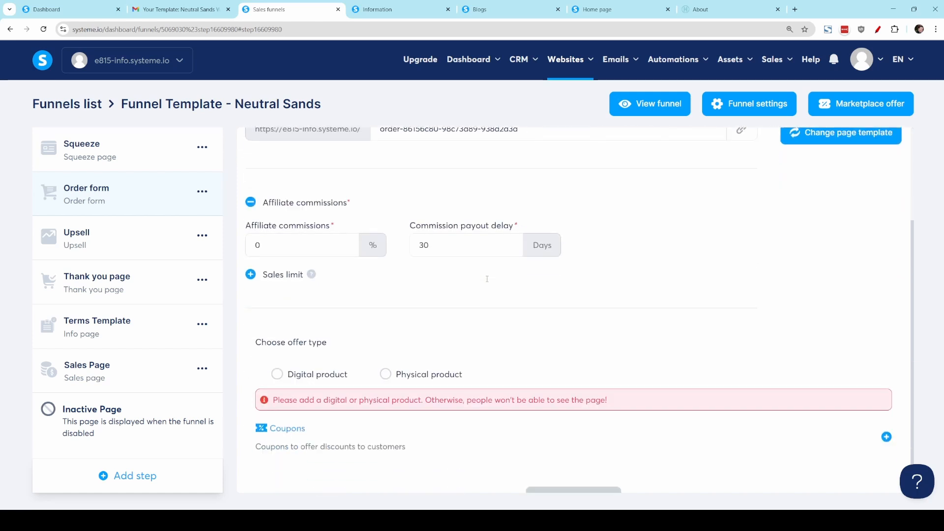
pyautogui.scroll(-1, 487, 279)
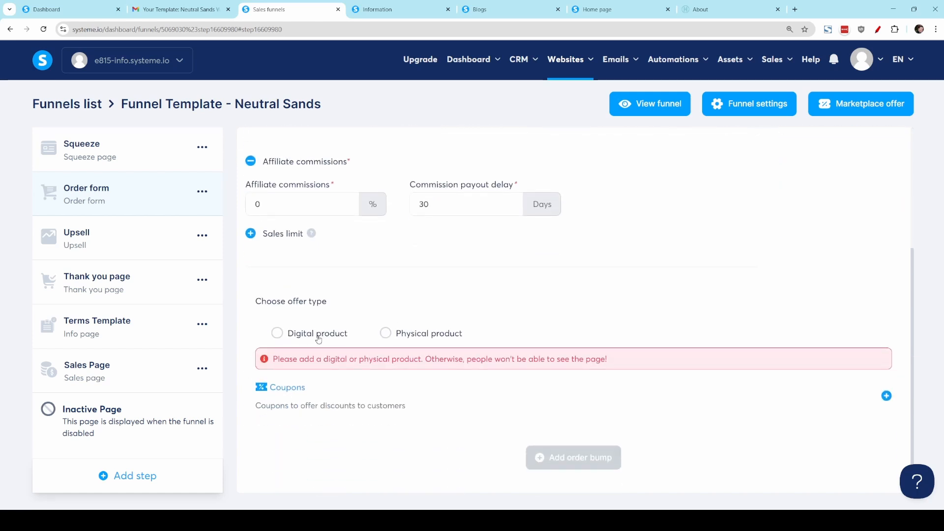
pyautogui.click(318, 334)
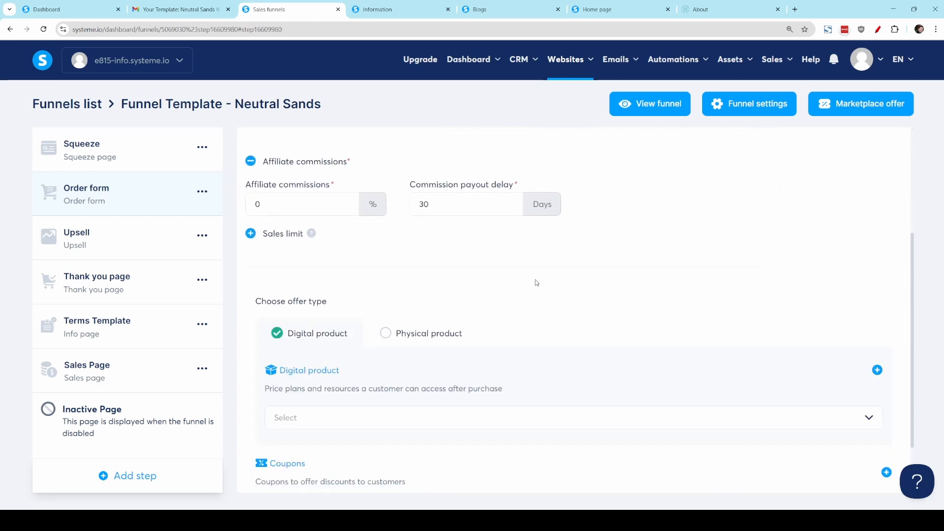
pyautogui.scroll(-2, 536, 282)
pyautogui.click(876, 294)
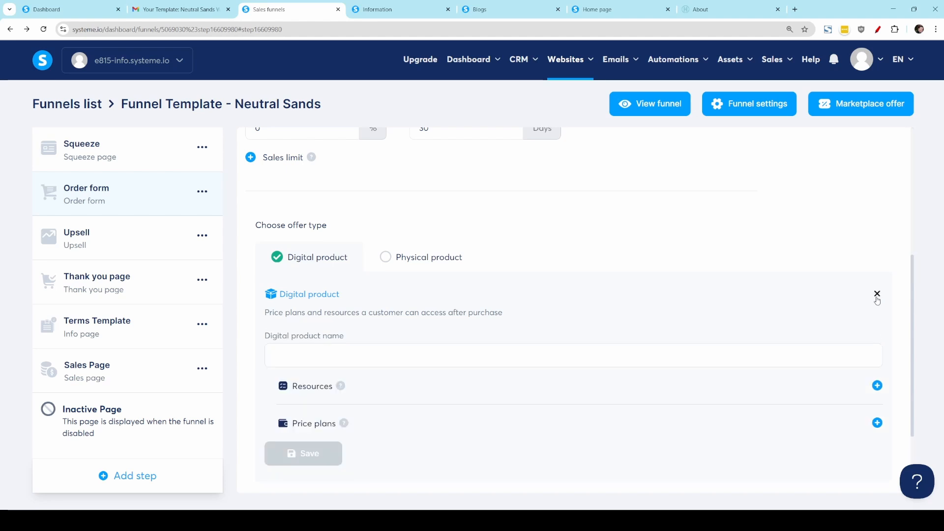
pyautogui.click(469, 347)
pyautogui.write('My ebook')
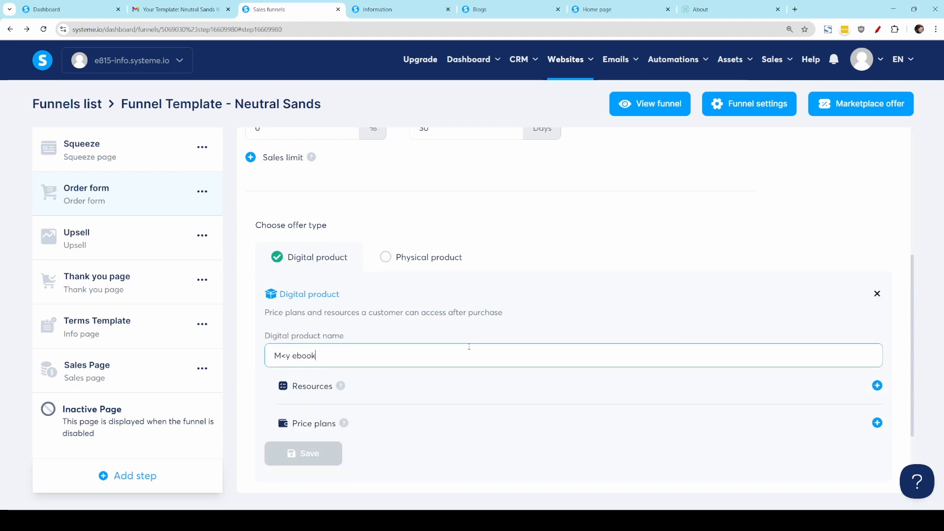
# Step: Create a new price plan for the product, using "my ebook" for the order form name, dashboard name and statement descriptor
pyautogui.scroll(-3, 742, 376)
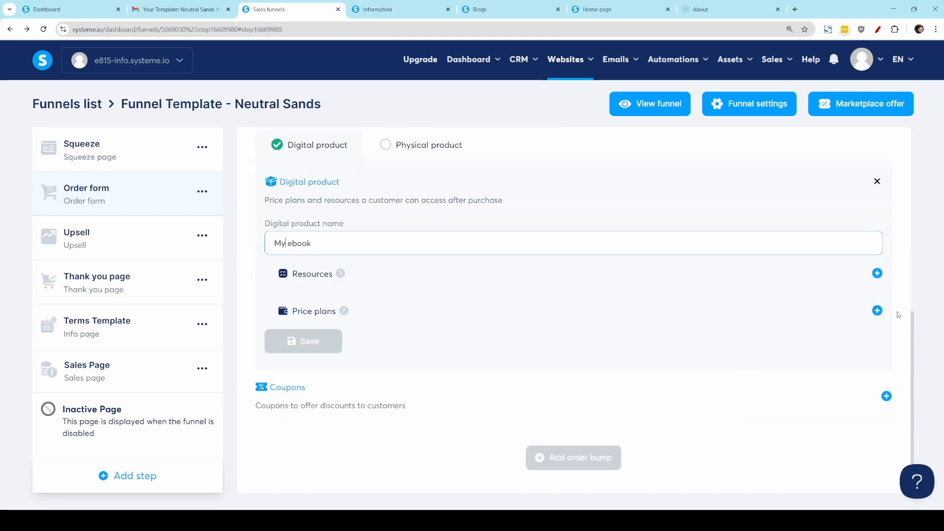
pyautogui.click(877, 311)
pyautogui.scroll(-4, 456, 303)
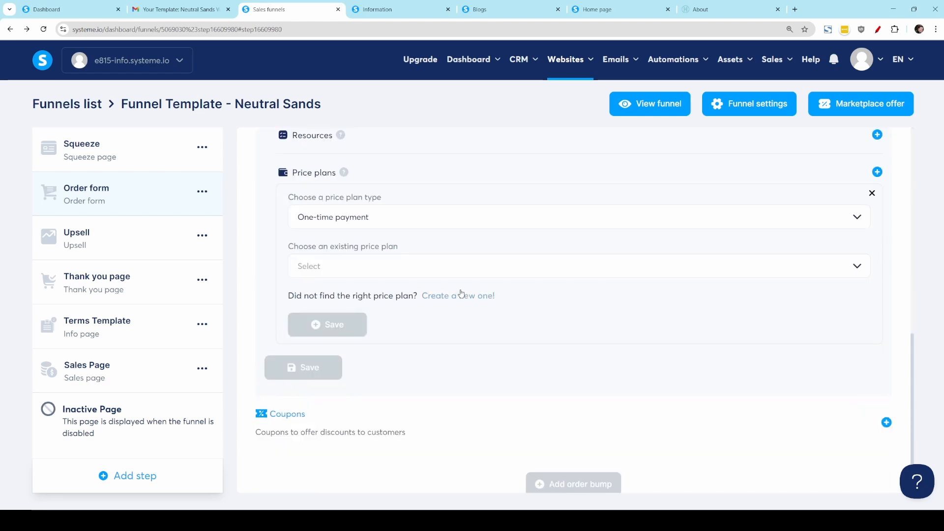
pyautogui.click(458, 296)
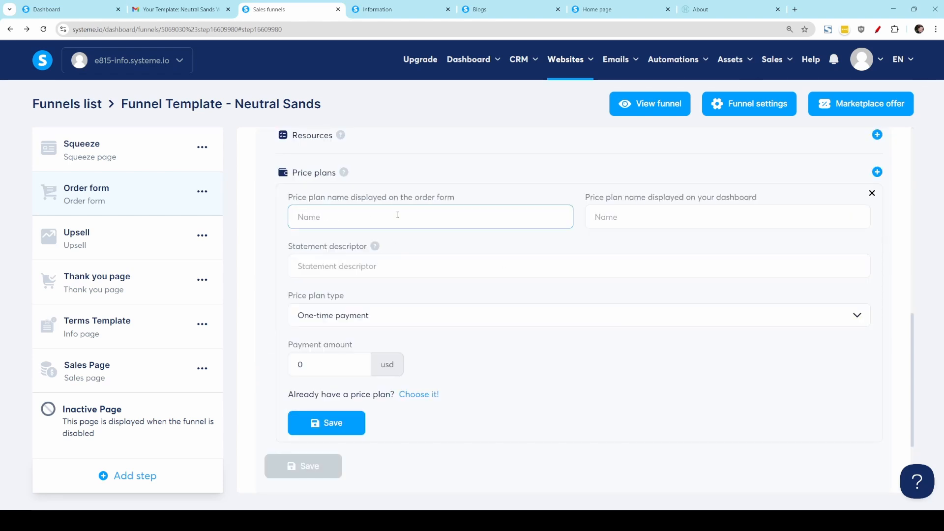
pyautogui.write('my eb')
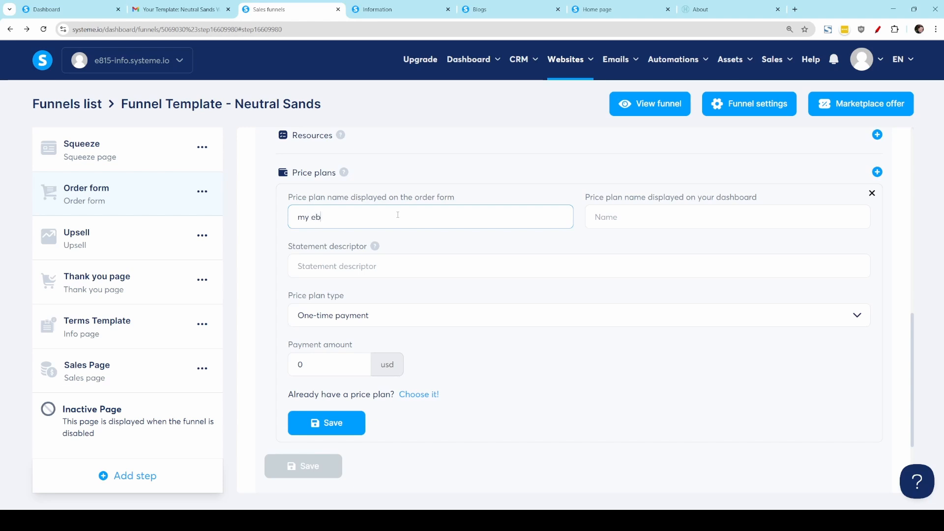
pyautogui.write('ook')
pyautogui.moveTo(384, 216); pyautogui.dragTo(122, 217)
pyautogui.hotkey('ctrl', 'c')
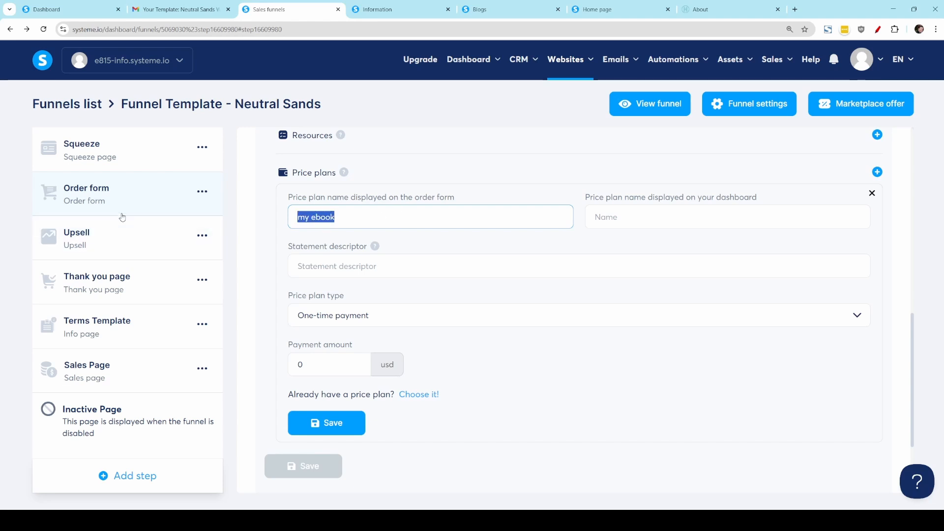
pyautogui.click(693, 217)
pyautogui.hotkey('ctrl', 'v')
pyautogui.click(375, 266)
pyautogui.hotkey('ctrl', 'v')
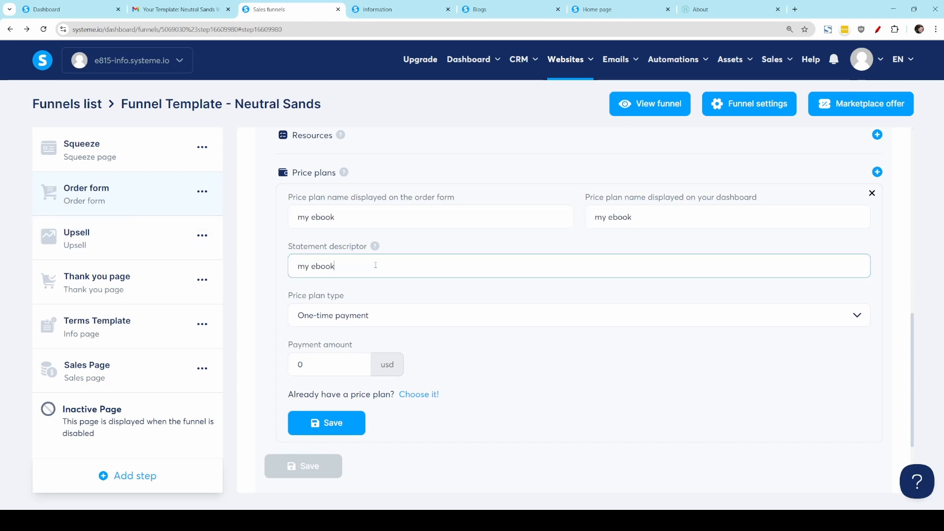
# Step: Keep the plan as a one-time payment, set its amount to 27 USD, and save the price plan and digital product
pyautogui.click(330, 319)
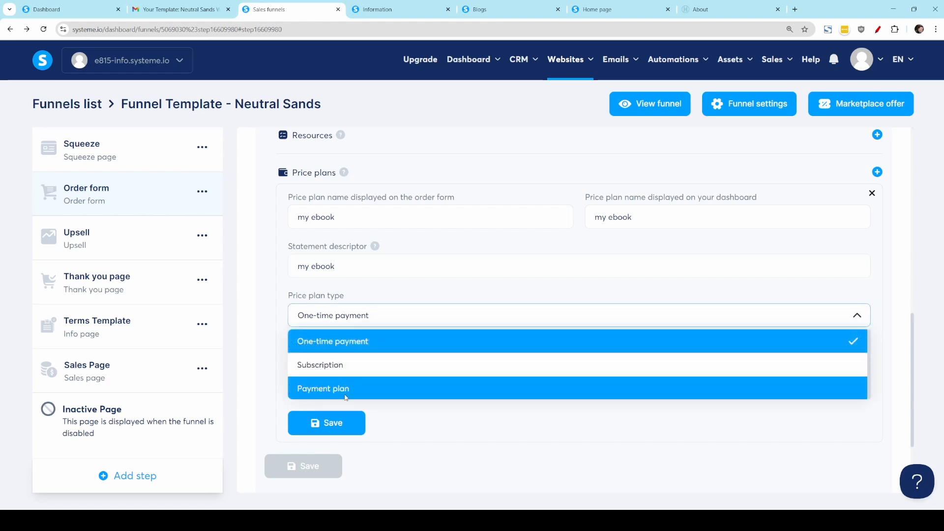
pyautogui.click(355, 313)
pyautogui.doubleClick(326, 359)
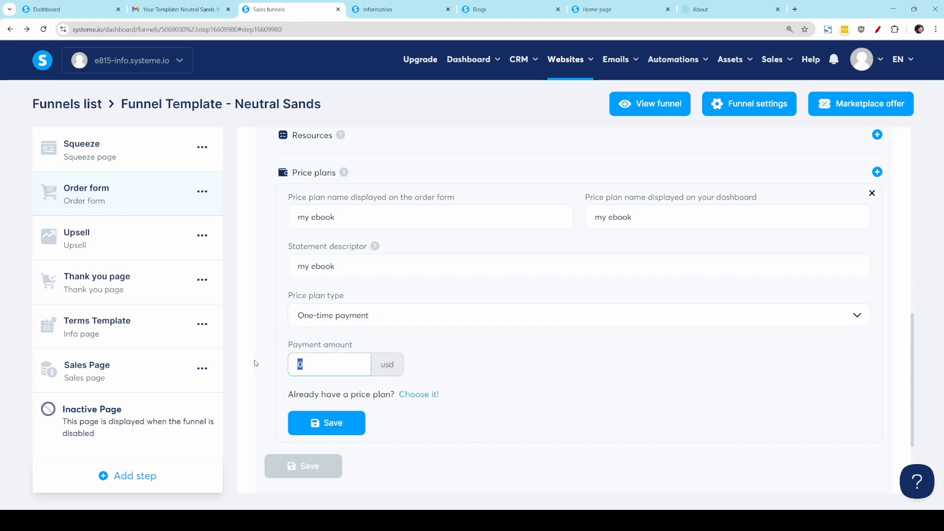
pyautogui.click(508, 364)
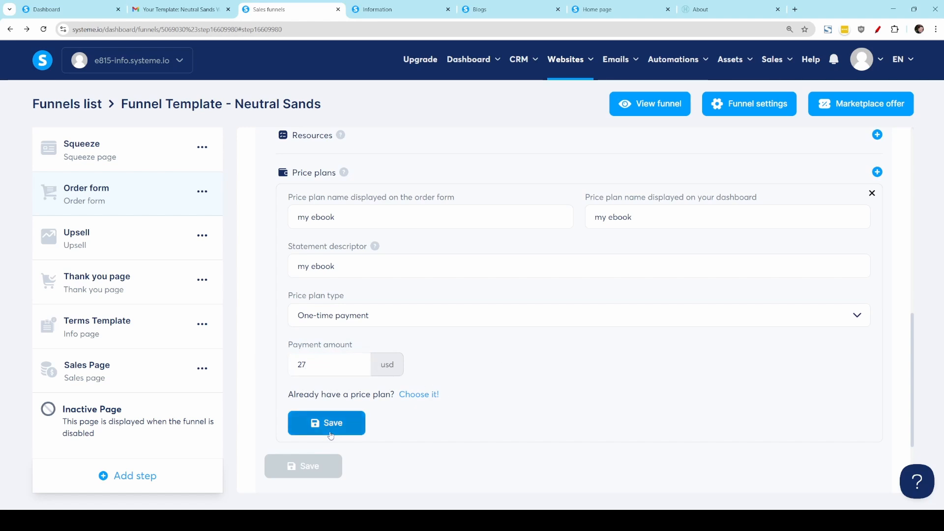
pyautogui.click(330, 433)
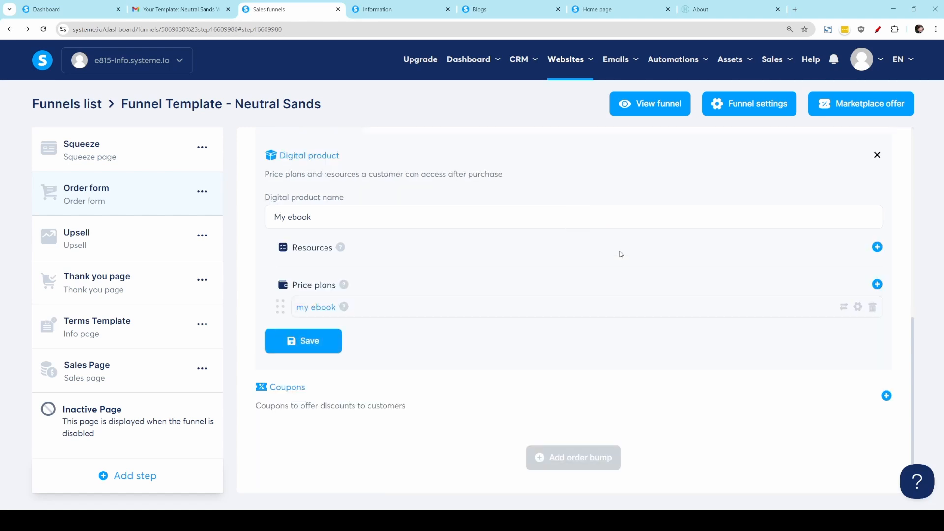
pyautogui.click(305, 341)
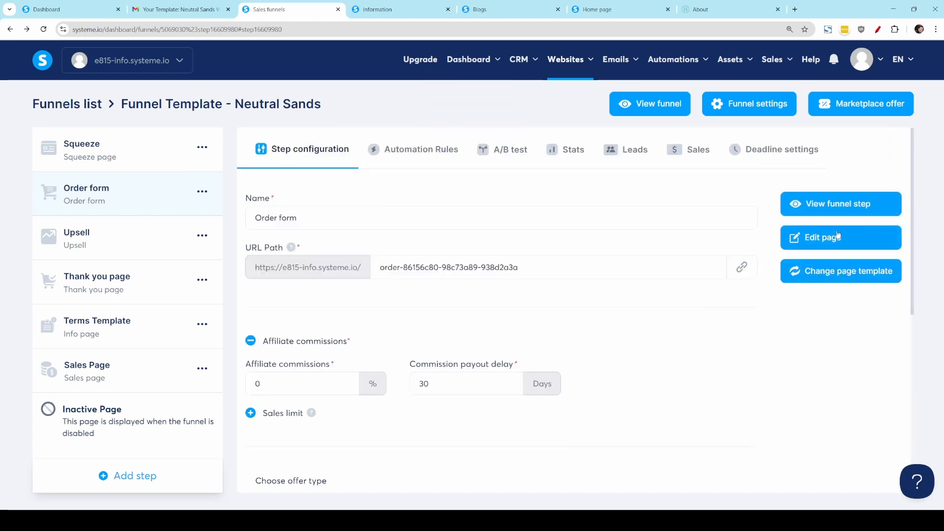
# Step: View the live order form to check its order details and payment section, and return to the funnel's step configuration
pyautogui.click(866, 209)
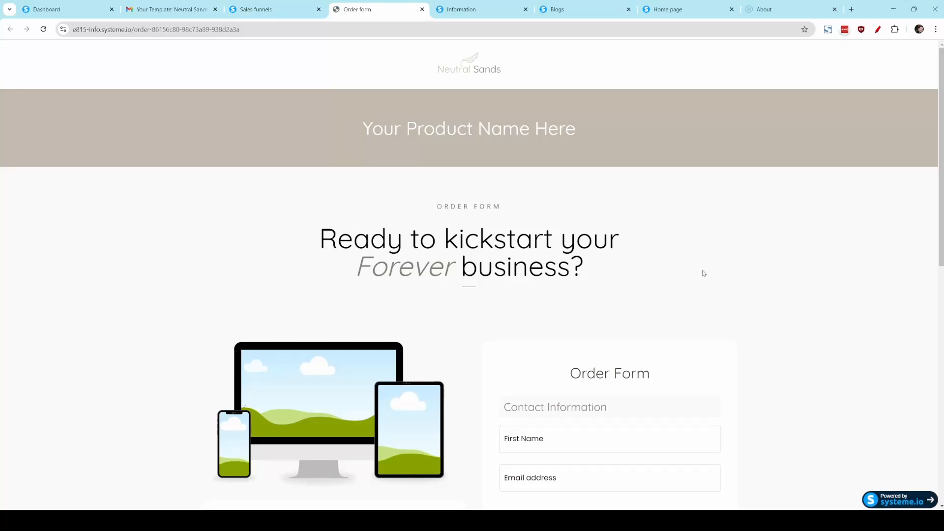
pyautogui.scroll(-5, 712, 295)
pyautogui.scroll(-1, 723, 308)
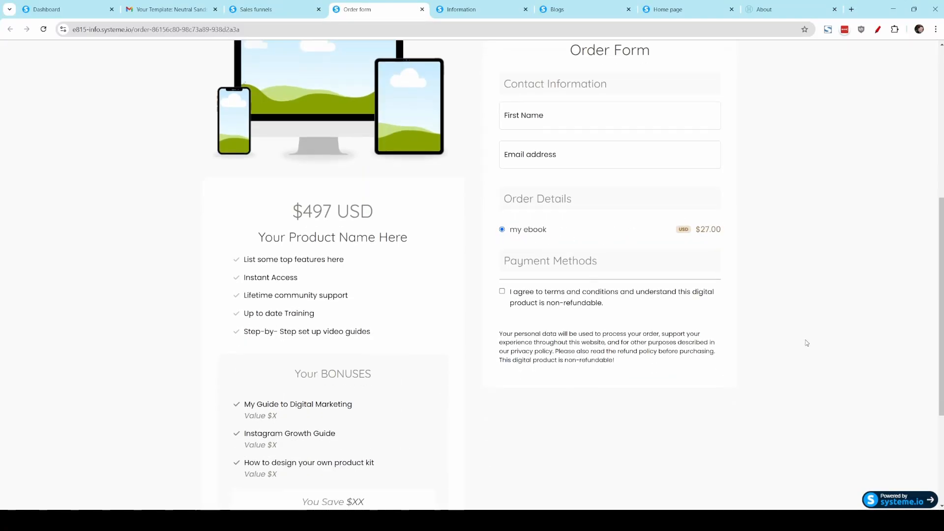
pyautogui.click(255, 9)
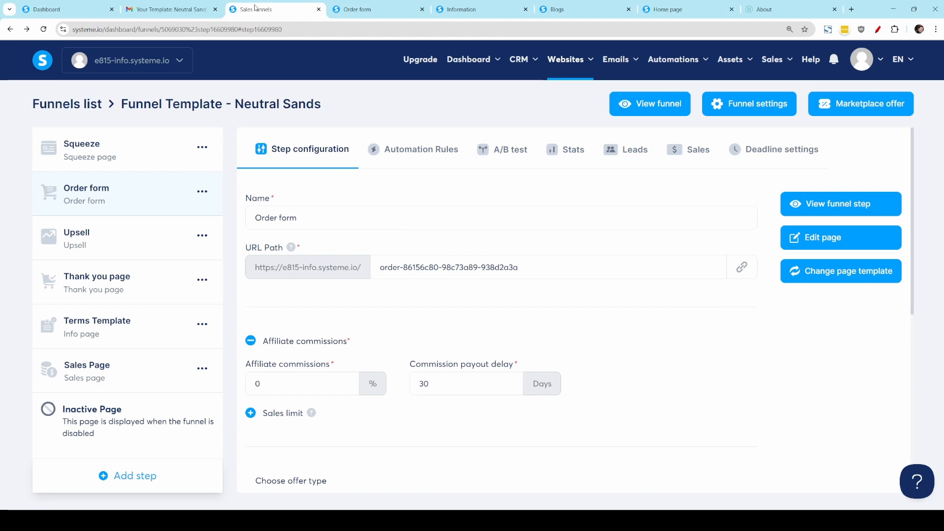
pyautogui.scroll(-2, 782, 426)
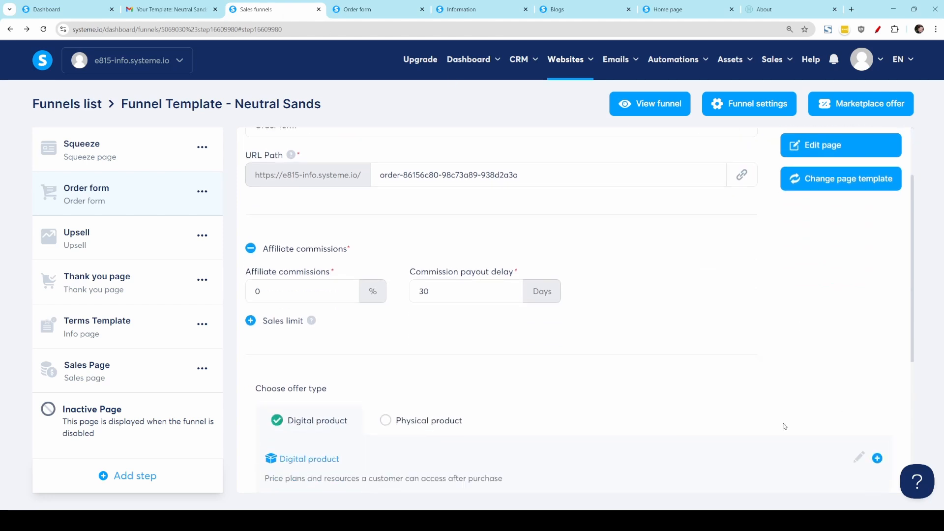
pyautogui.scroll(2, 782, 426)
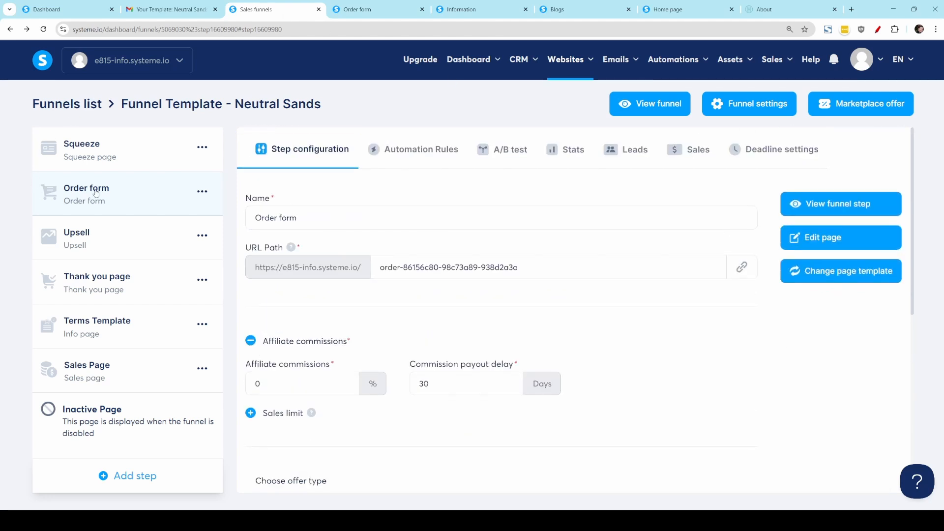
# Step: Create an automation rule for the Order form step with New sale as its trigger
pyautogui.click(432, 153)
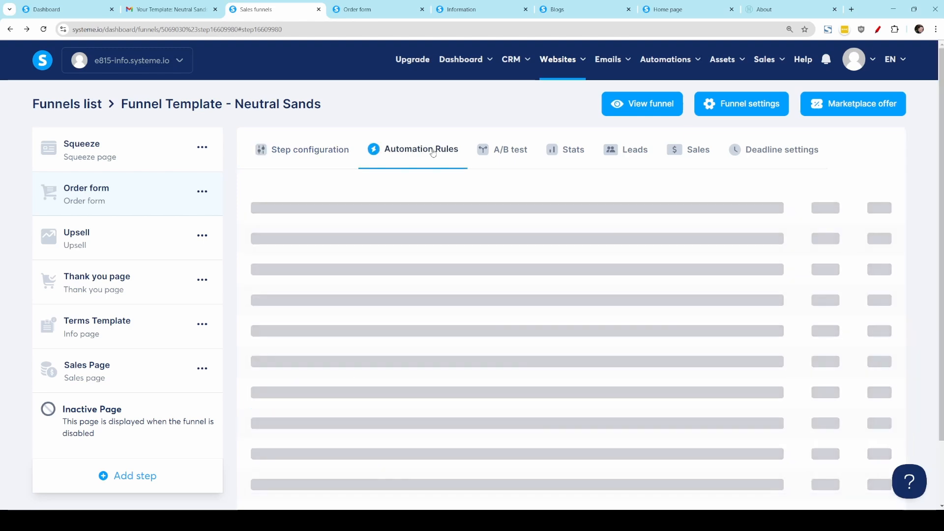
pyautogui.click(583, 469)
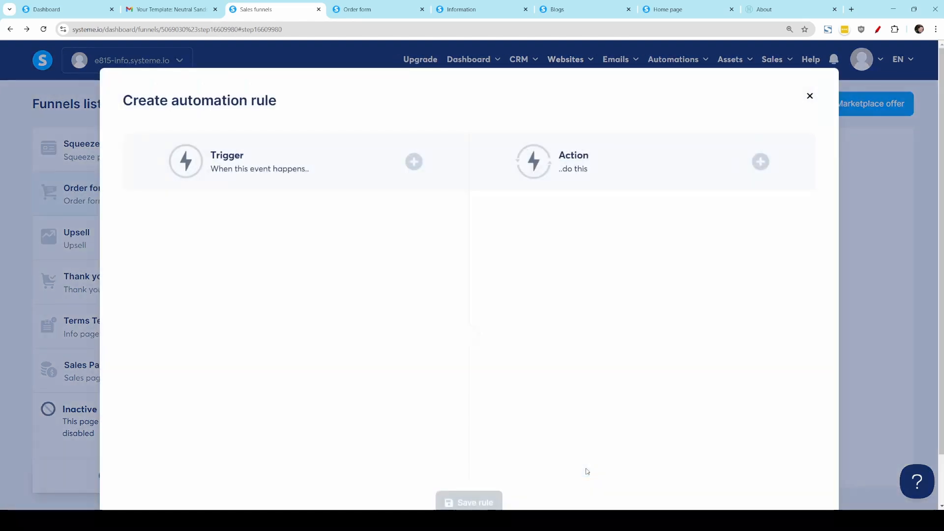
pyautogui.click(414, 163)
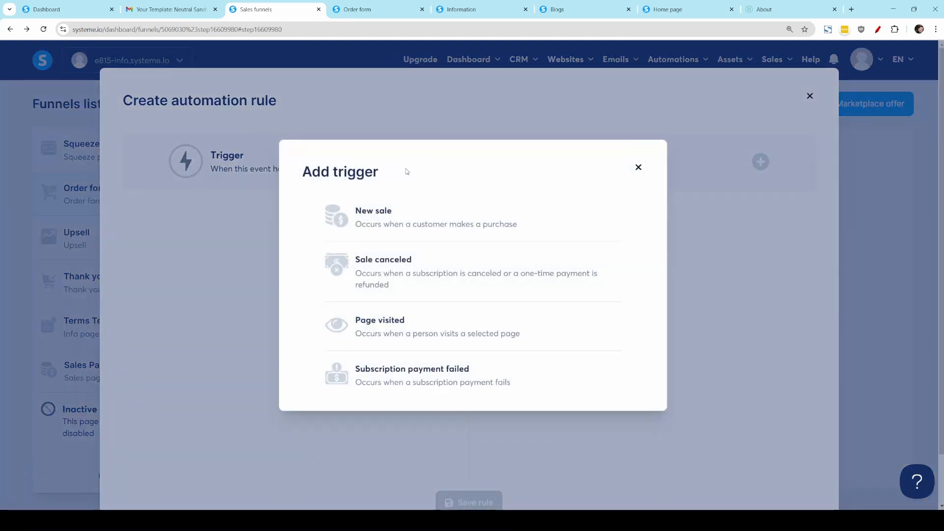
pyautogui.click(388, 219)
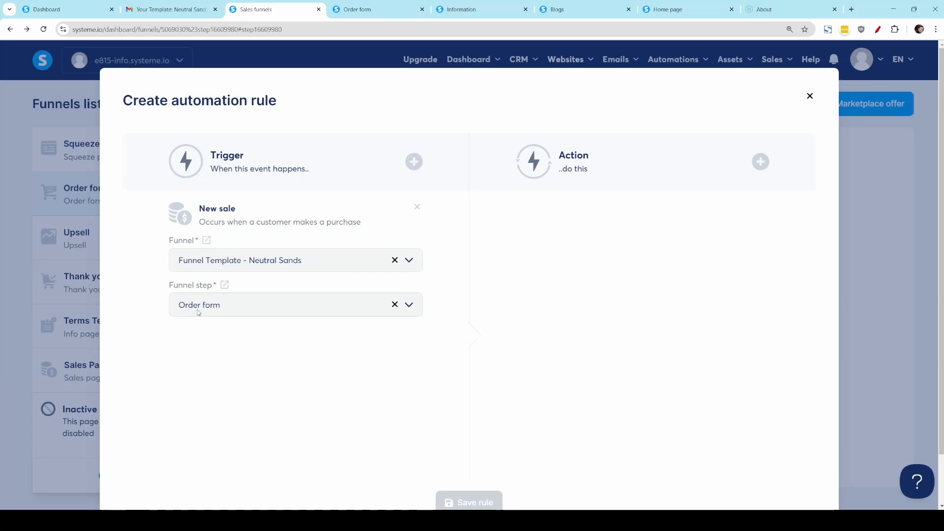
# Step: Add a Send email action to the rule and create a new email message with the subject "Your Order is here"
pyautogui.click(760, 162)
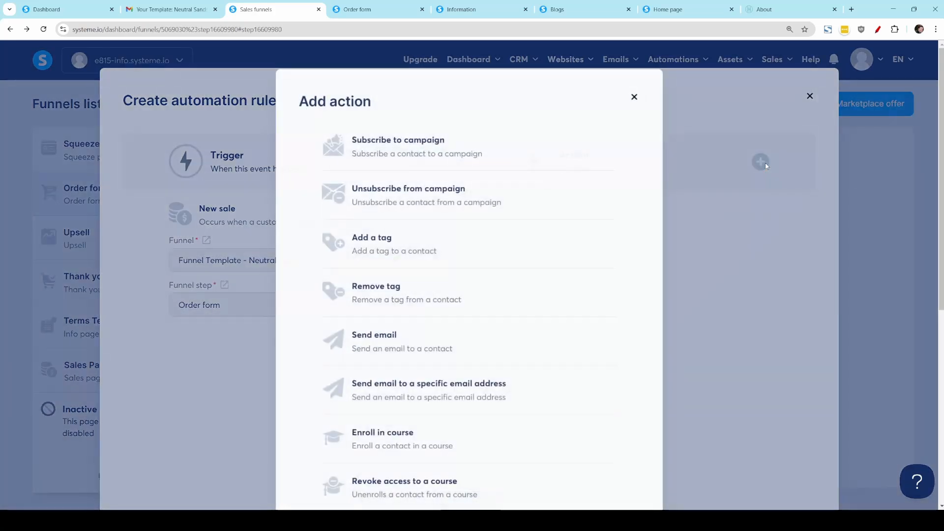
pyautogui.click(439, 339)
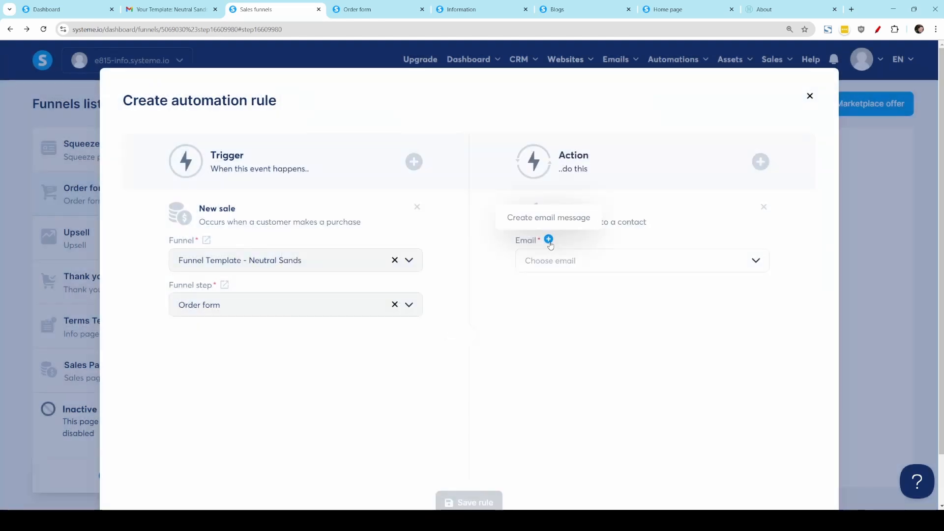
pyautogui.click(549, 239)
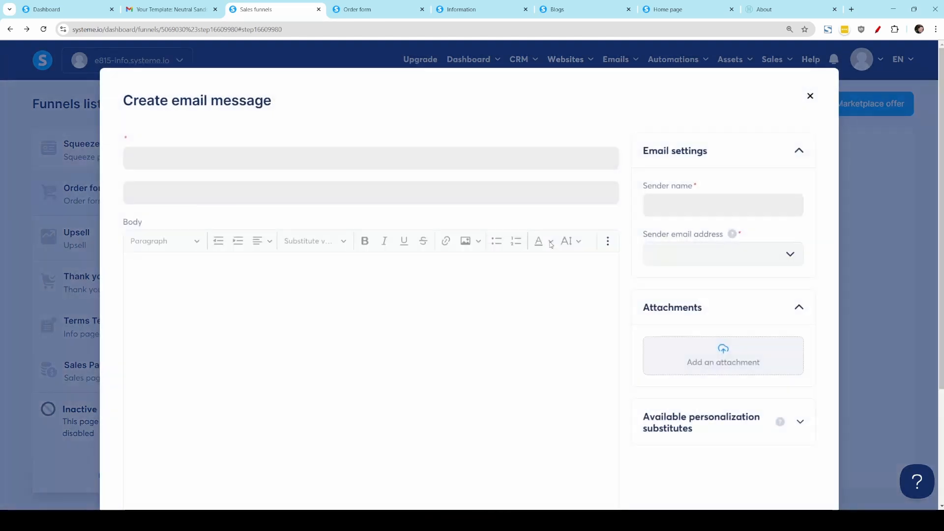
pyautogui.click(240, 164)
pyautogui.write('Y')
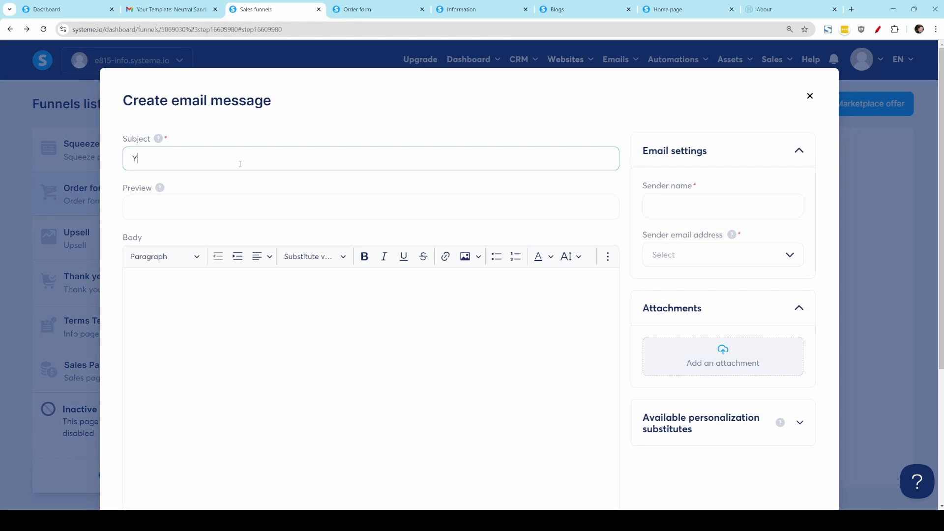
pyautogui.write('our Order is here')
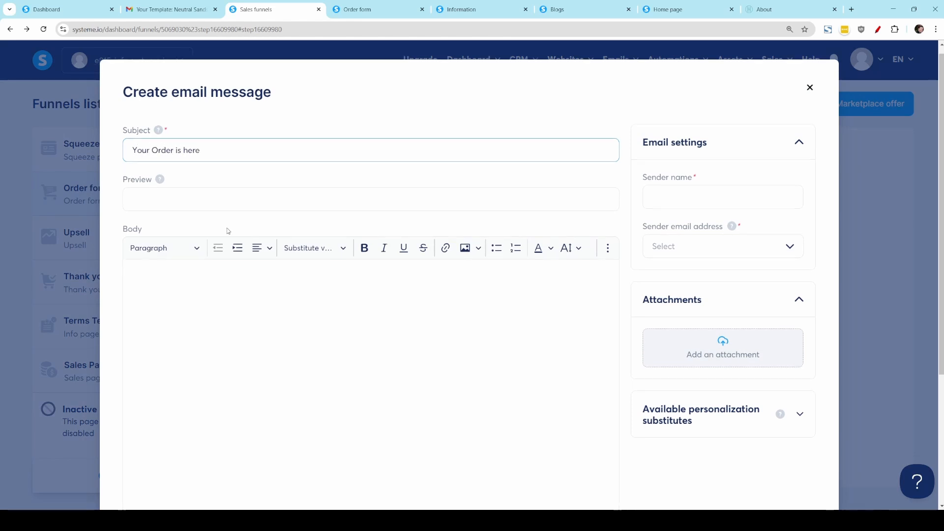
# Step: Write the email body as "Hi" with the first name substitution variable, followed by the line "here is your product"
pyautogui.scroll(-2, 236, 221)
pyautogui.click(243, 216)
pyautogui.write('Hi')
pyautogui.click(307, 164)
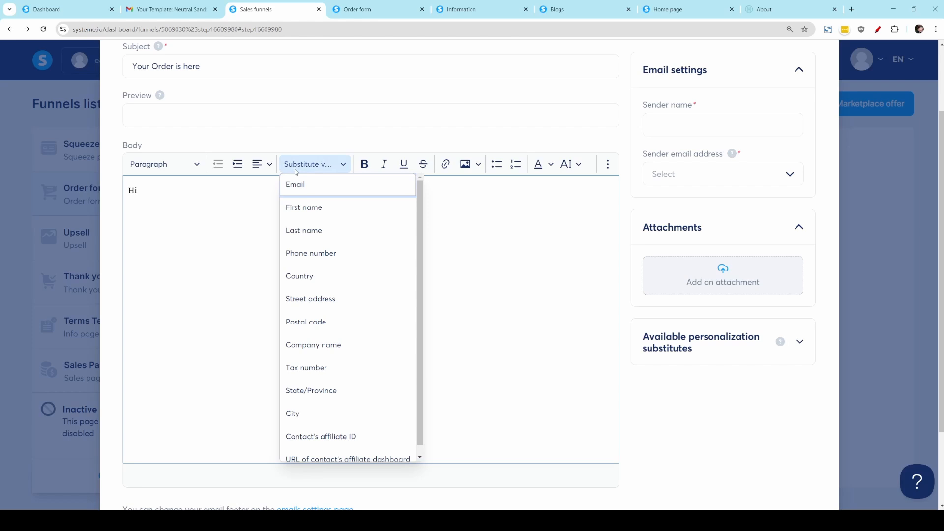
pyautogui.click(301, 207)
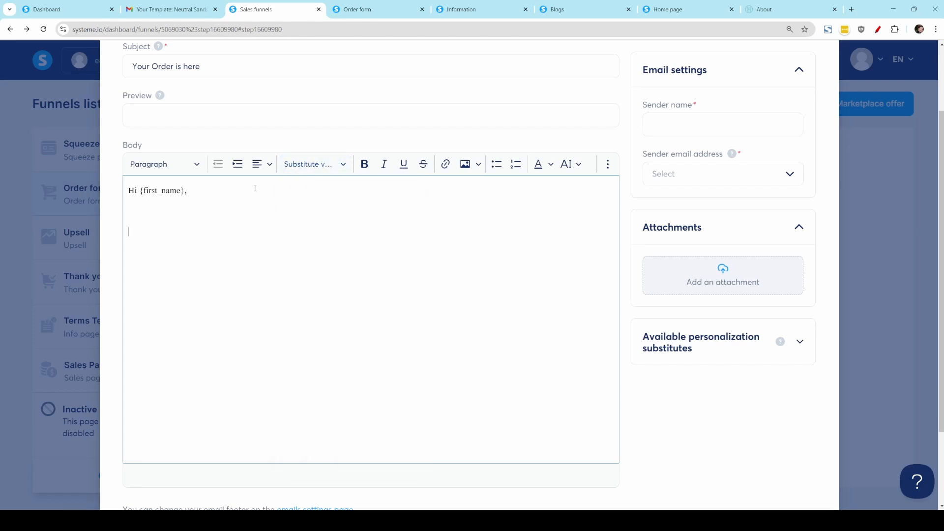
pyautogui.write('here is your product')
pyautogui.moveTo(200, 231); pyautogui.dragTo(127, 232)
pyautogui.click(445, 164)
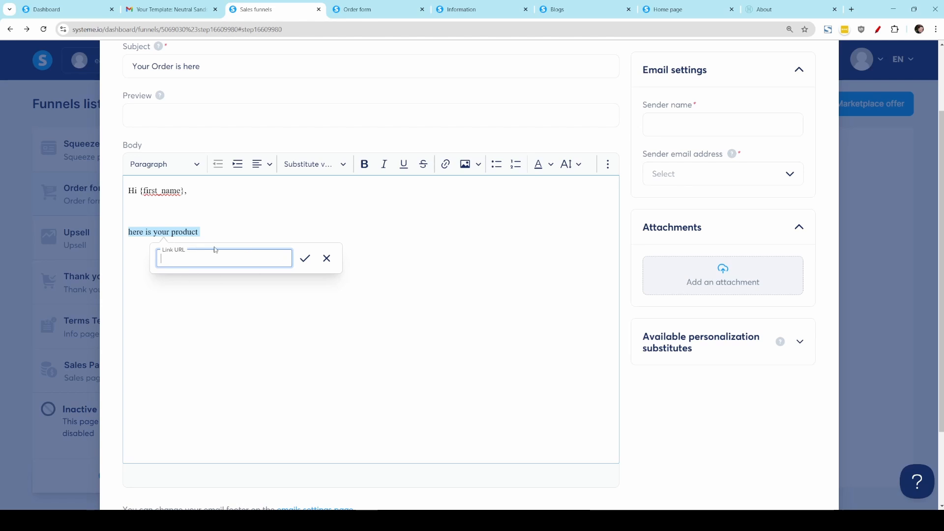
pyautogui.click(286, 205)
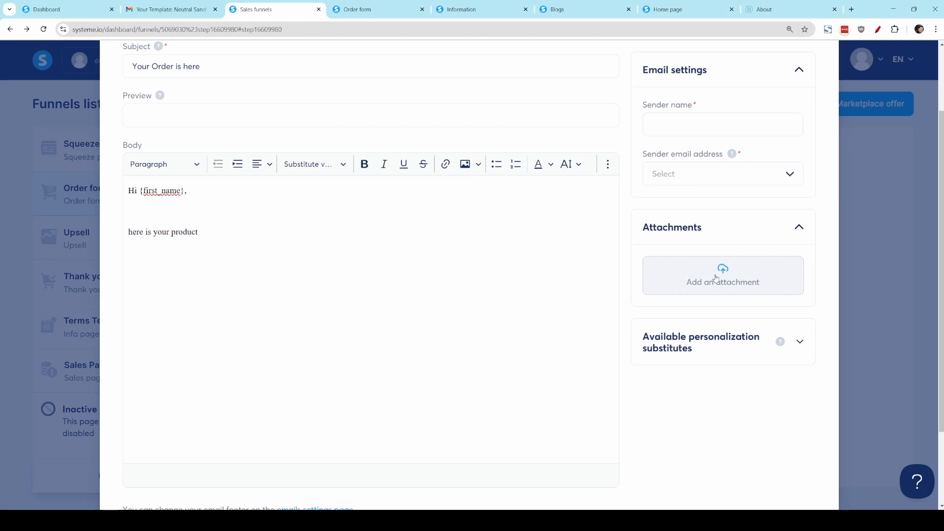
pyautogui.click(315, 265)
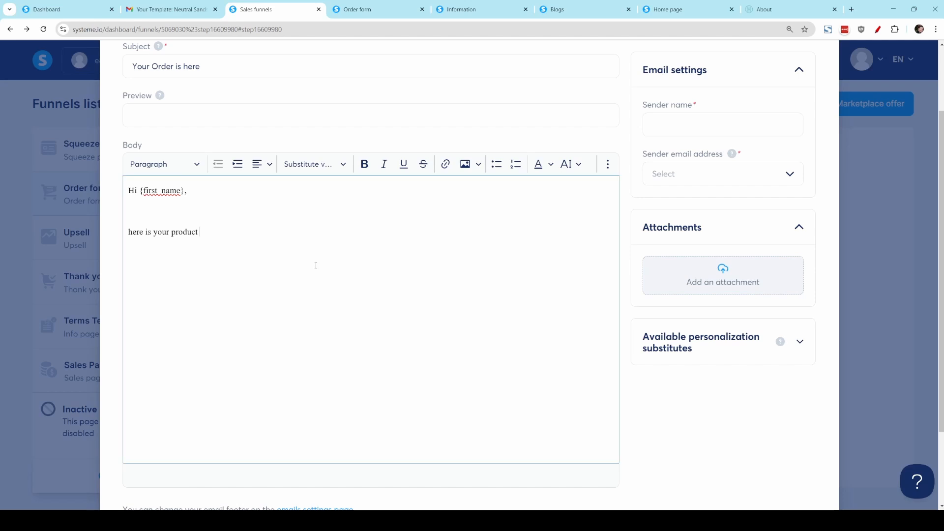
pyautogui.scroll(2, 702, 205)
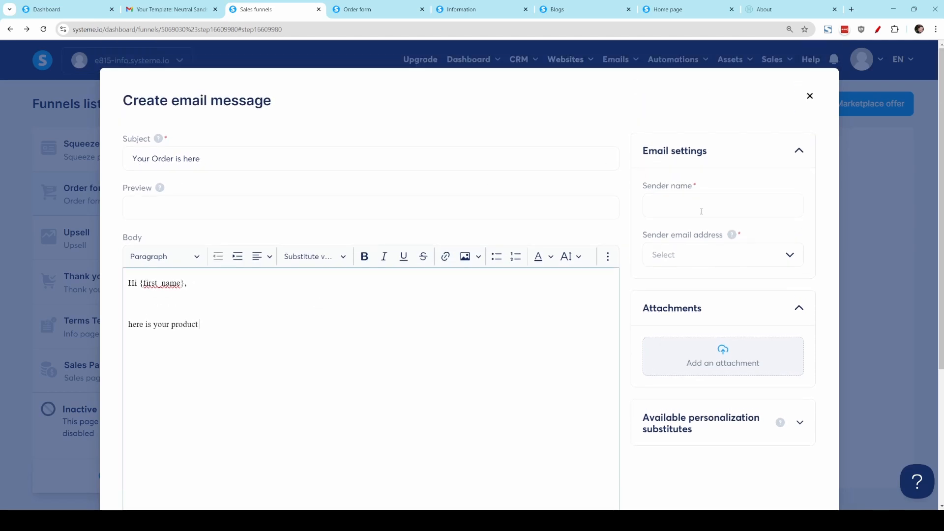
pyautogui.click(702, 205)
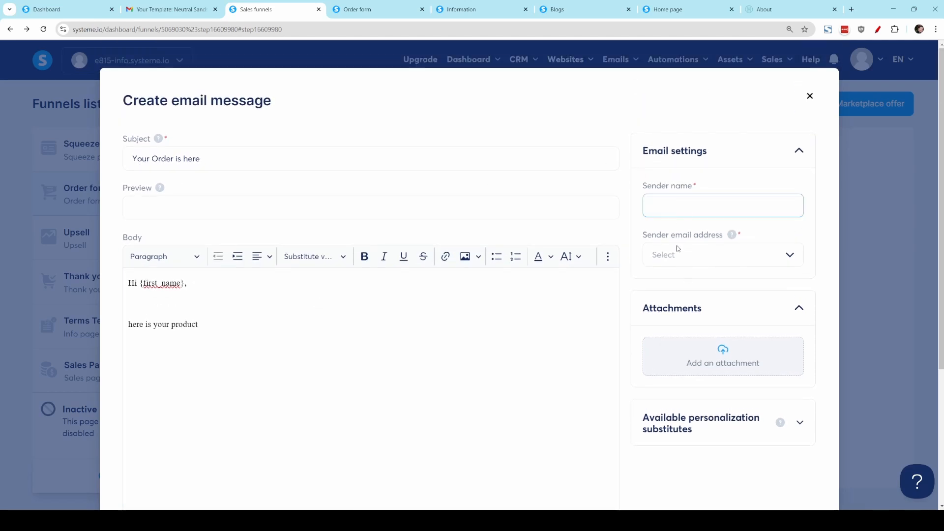
pyautogui.scroll(-4, 677, 251)
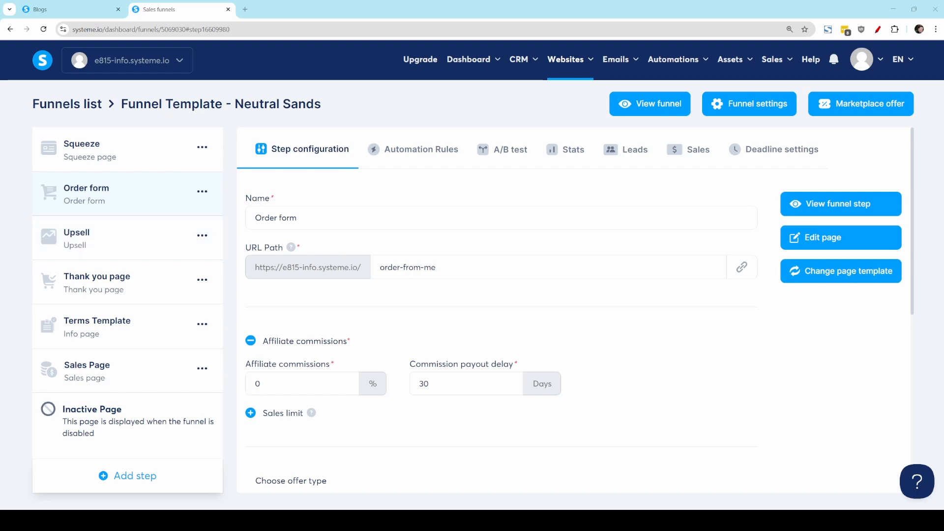
# Step: Reorder the funnel steps, moving Order form to first place and Thank you page to second
pyautogui.scroll(-7, 569, 310)
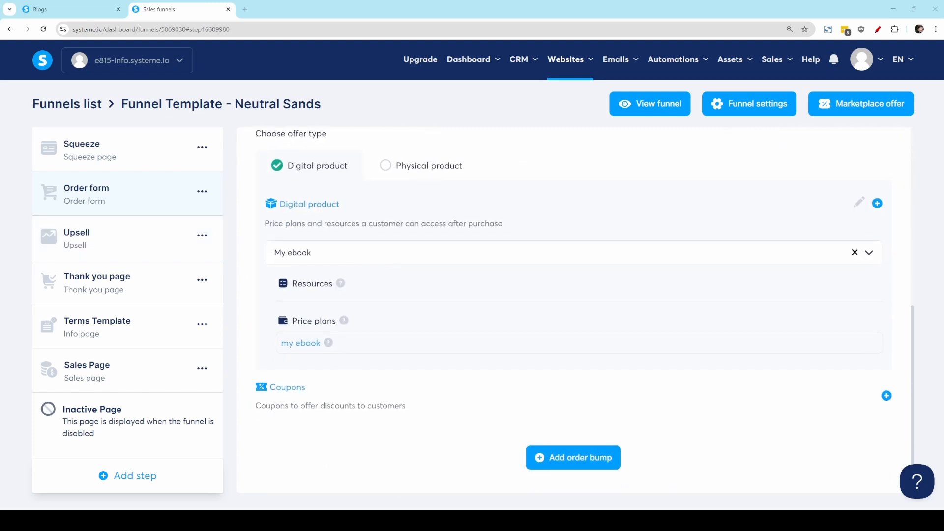
pyautogui.scroll(7, 573, 310)
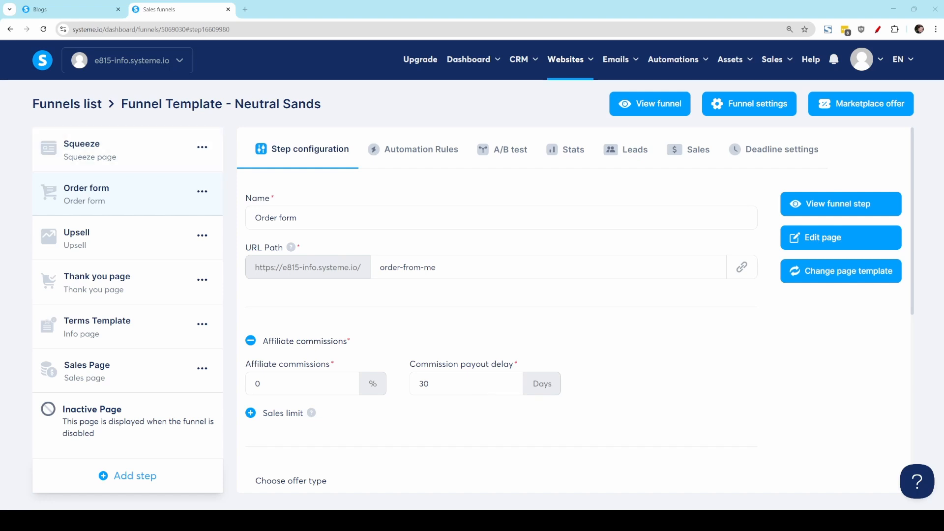
pyautogui.moveTo(98, 196); pyautogui.dragTo(101, 147)
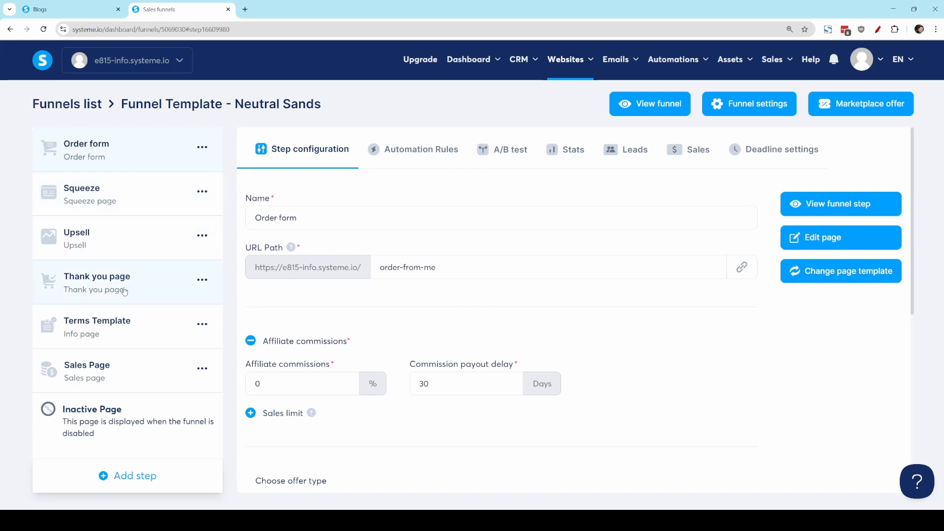
pyautogui.moveTo(124, 291); pyautogui.dragTo(123, 196)
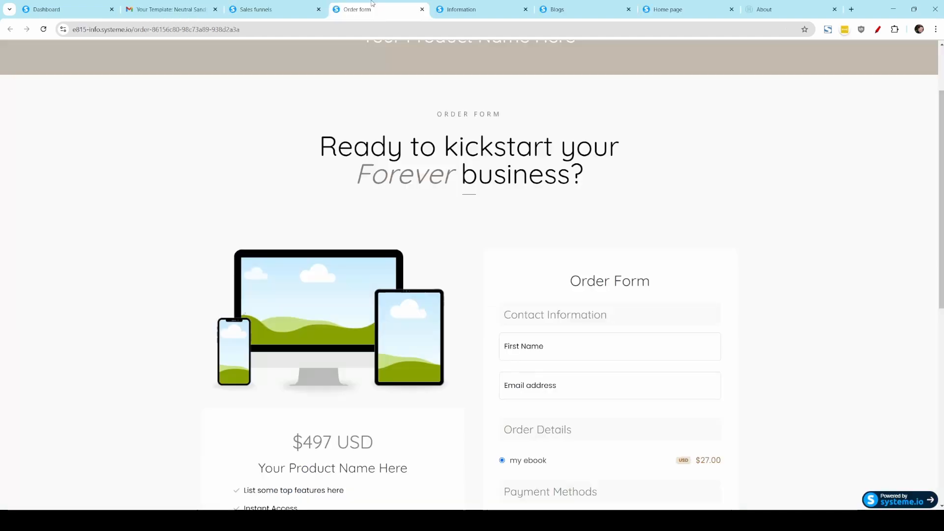
# Step: Examine the product entry on the live order form and the path in its page address
pyautogui.scroll(-2, 510, 413)
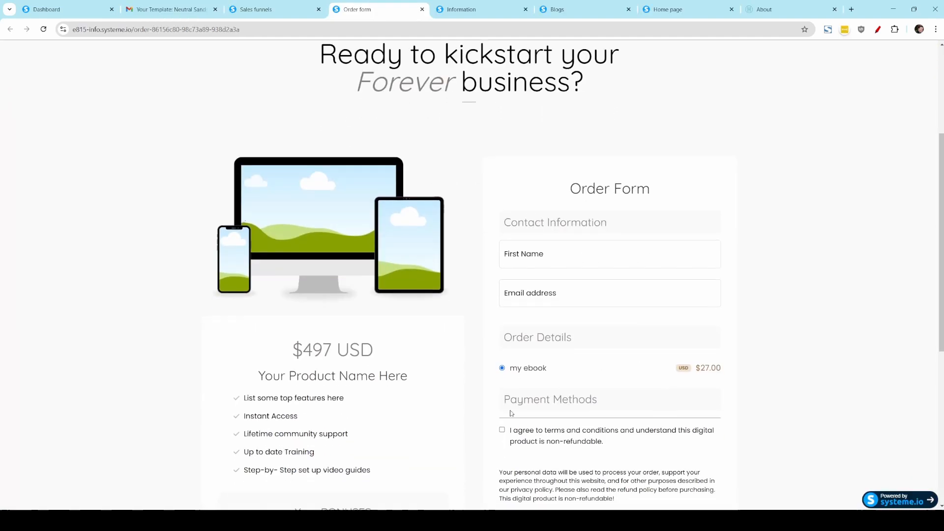
pyautogui.tripleClick(560, 369)
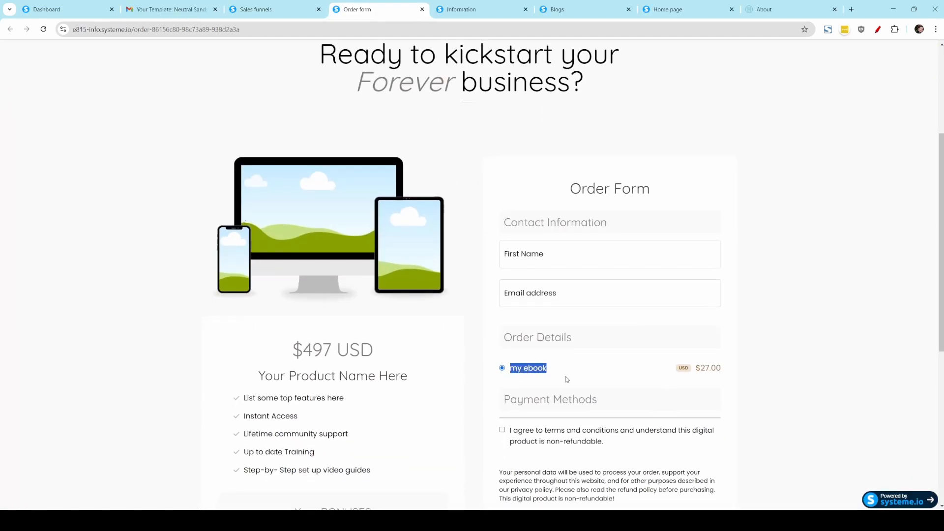
pyautogui.scroll(2, 566, 379)
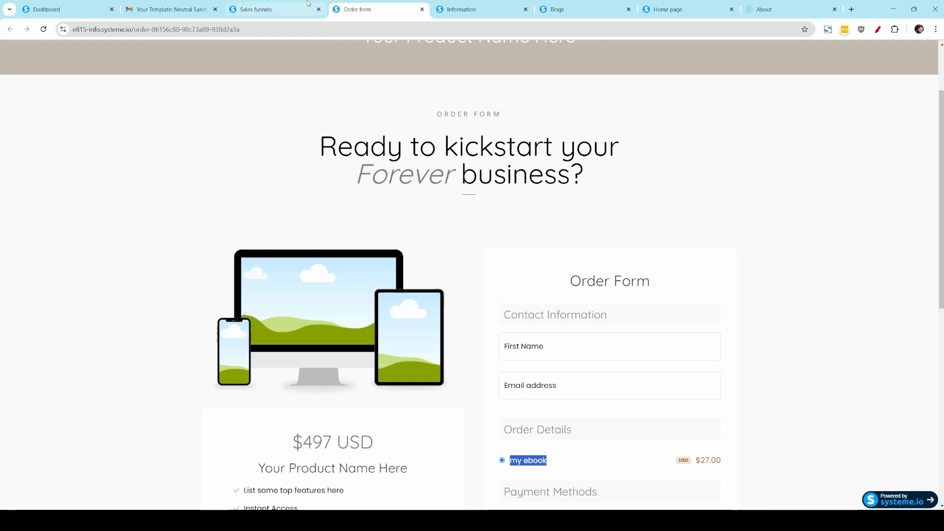
pyautogui.moveTo(271, 30); pyautogui.dragTo(135, 30)
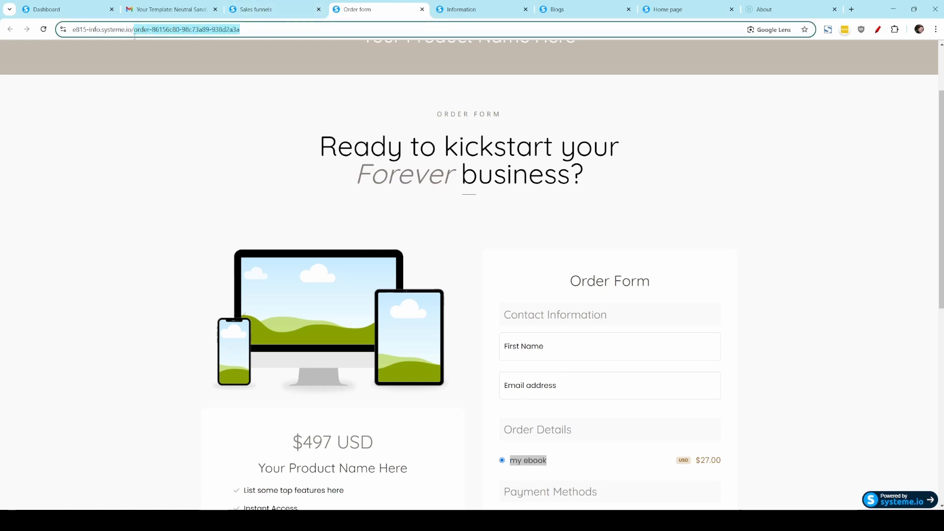
# Step: Set the Order form step's URL path to "order-from-me", save it and copy the page link
pyautogui.click(269, 10)
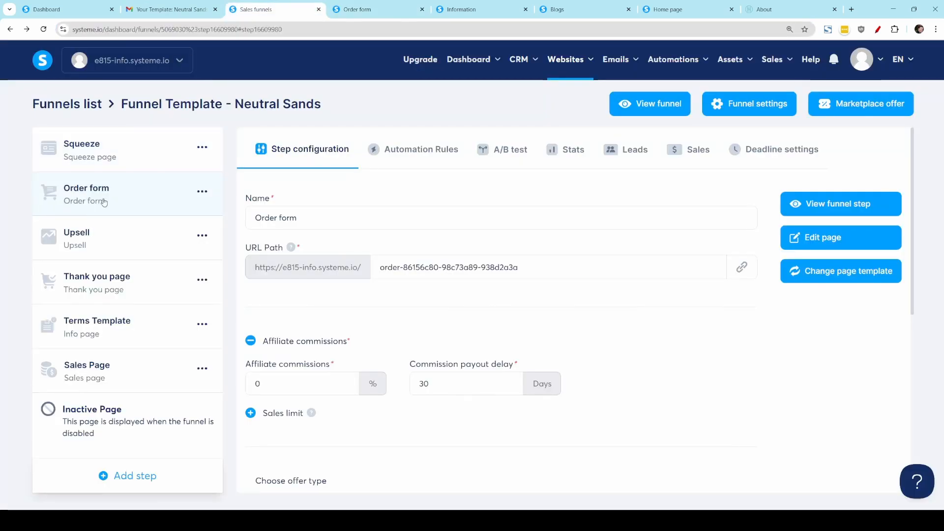
pyautogui.moveTo(249, 250); pyautogui.dragTo(282, 251)
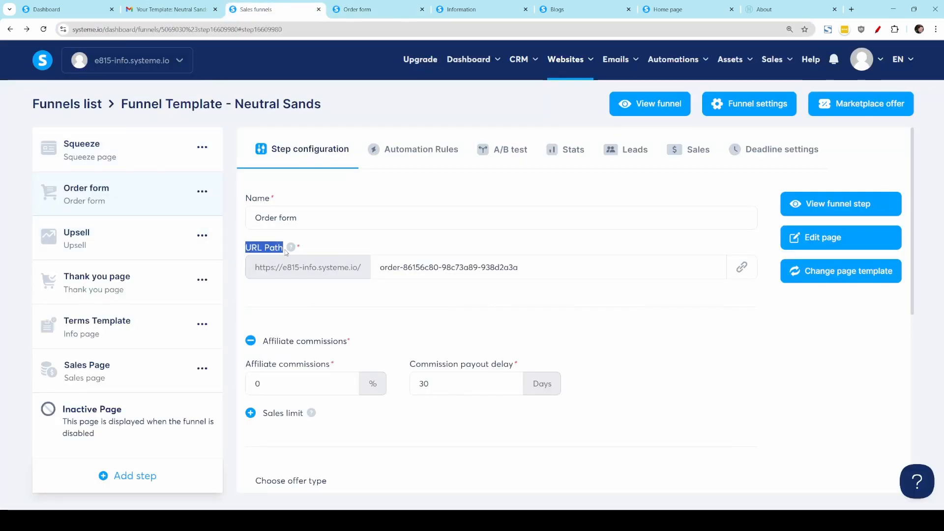
pyautogui.moveTo(575, 274); pyautogui.dragTo(301, 249)
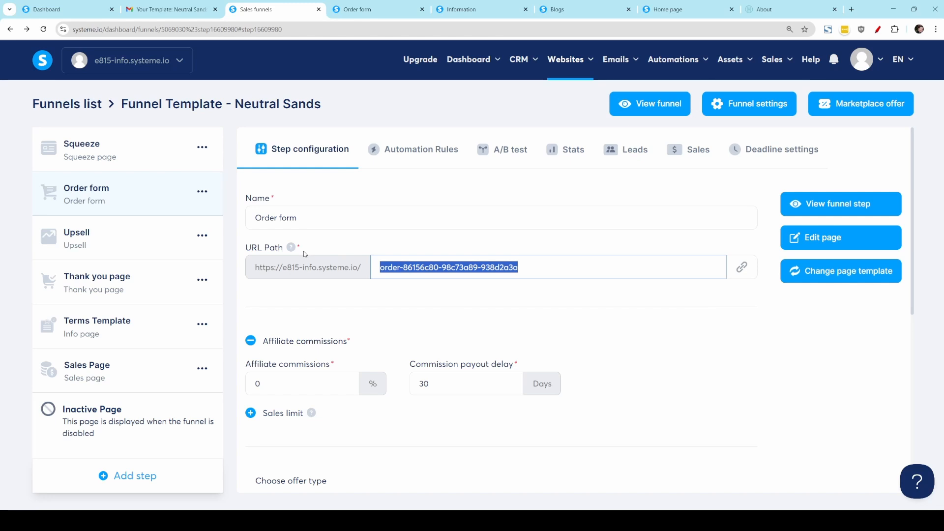
pyautogui.write('or')
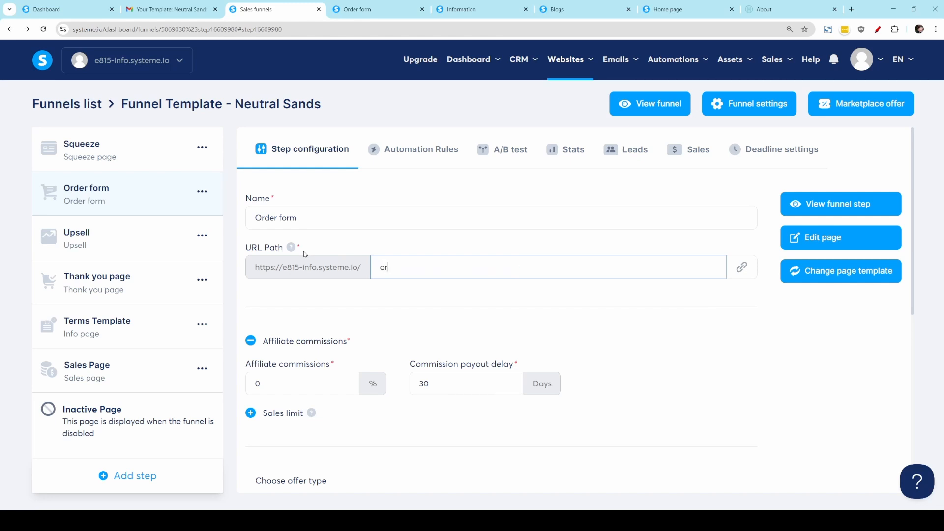
pyautogui.write('der-from-me')
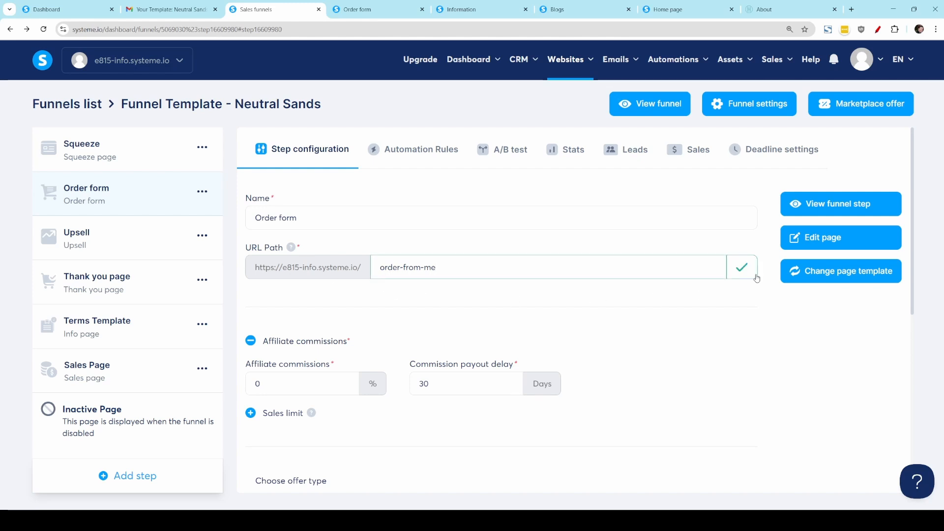
pyautogui.click(749, 274)
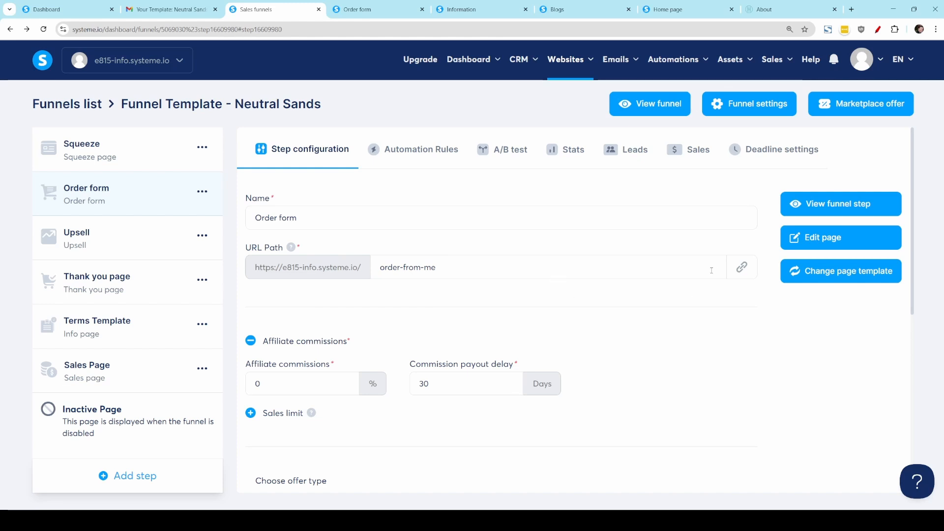
pyautogui.click(746, 271)
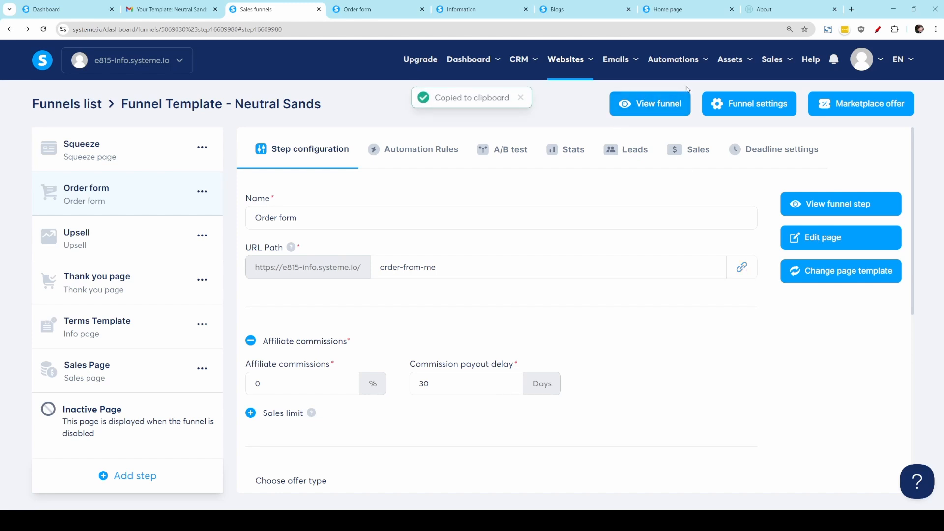
# Step: Open the blog layout of the Your Business blog for editing
pyautogui.moveTo(556, 61)
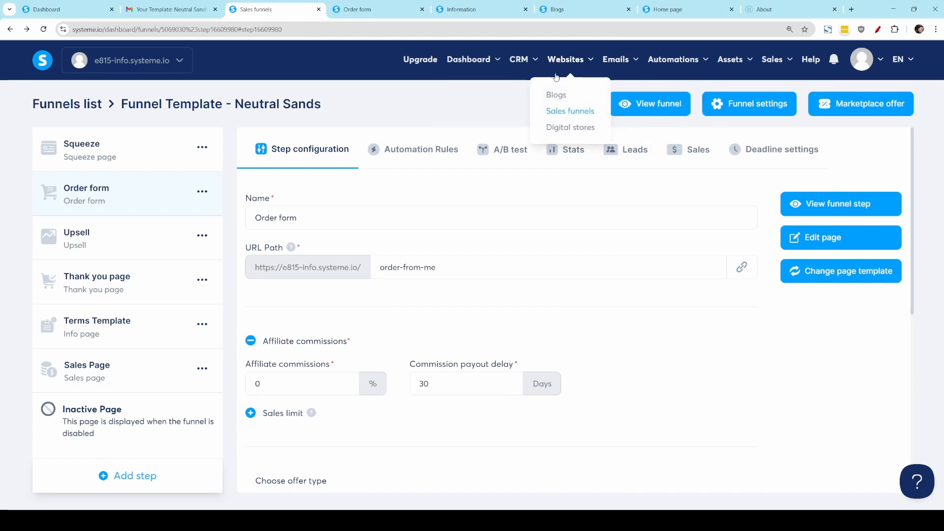
pyautogui.click(557, 96)
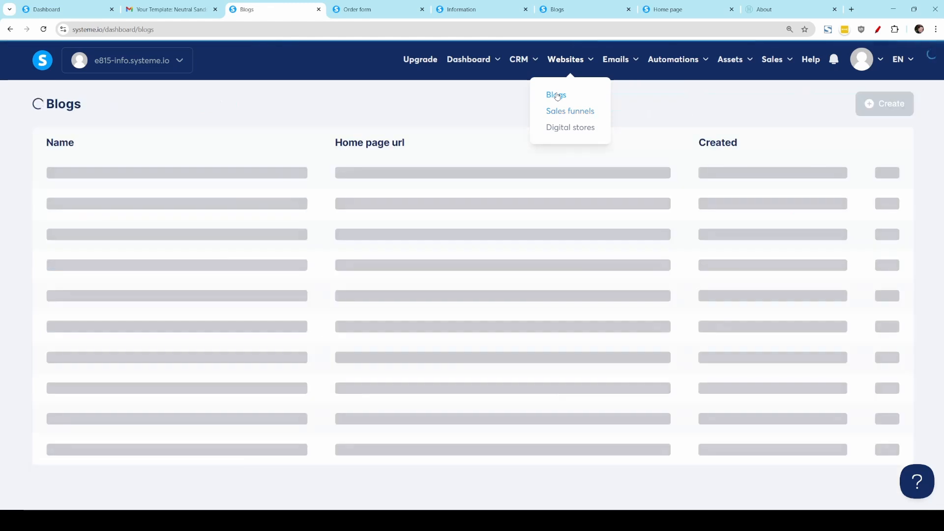
pyautogui.click(72, 175)
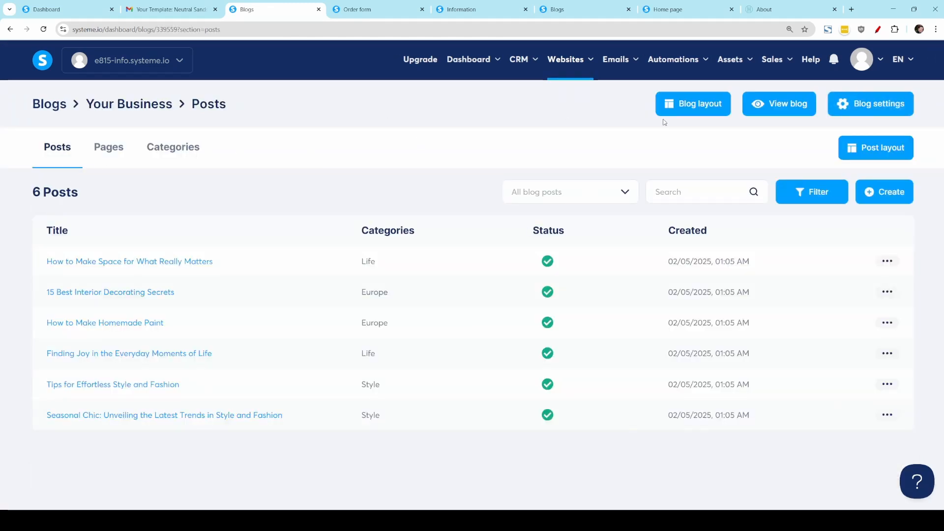
pyautogui.click(700, 112)
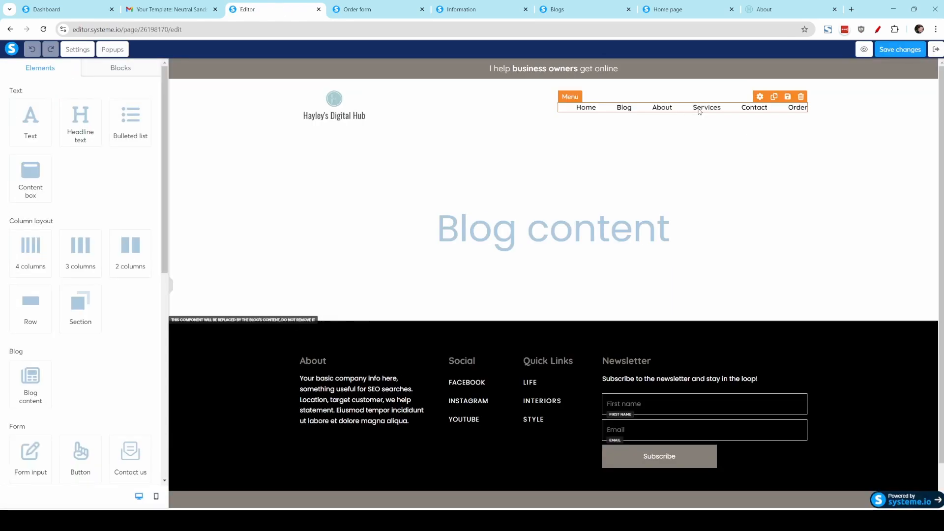
pyautogui.click(699, 112)
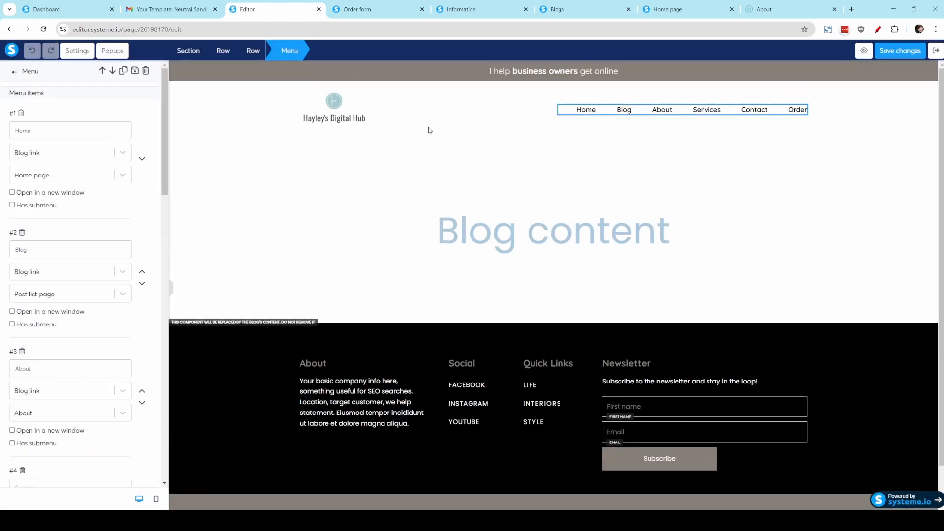
pyautogui.scroll(-10, 81, 457)
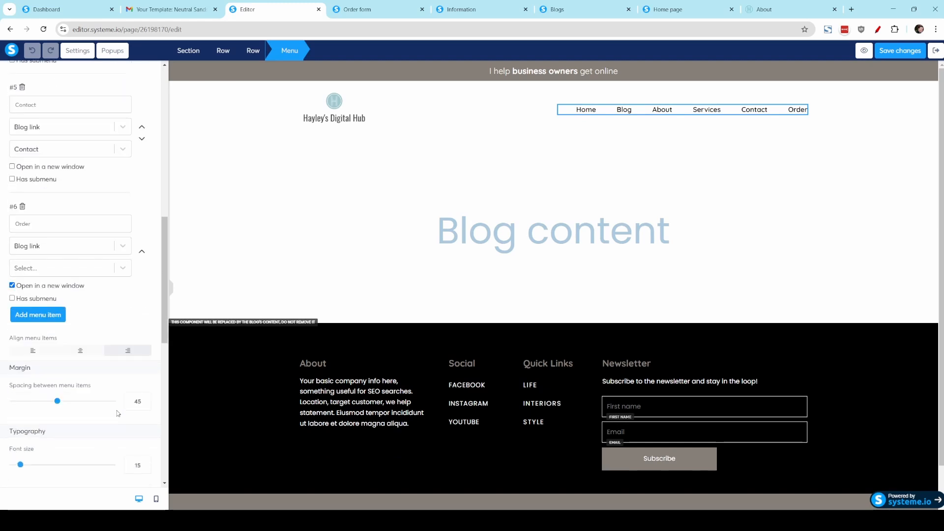
pyautogui.click(52, 246)
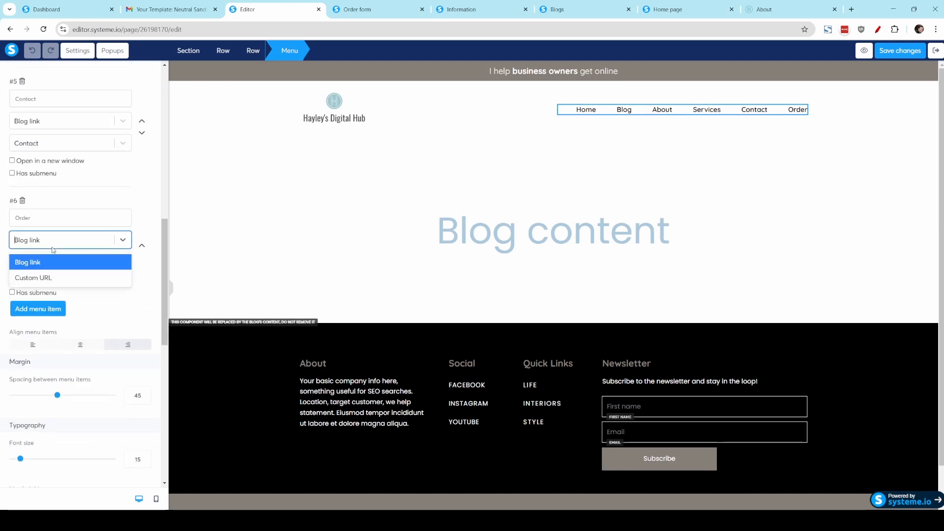
pyautogui.click(54, 283)
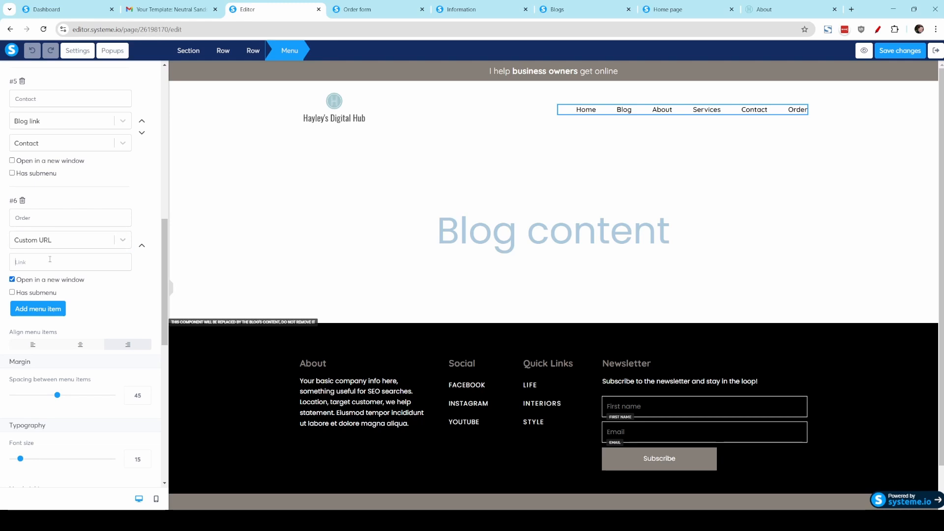
pyautogui.write('https://e815-info.systeme.io/order-from-me')
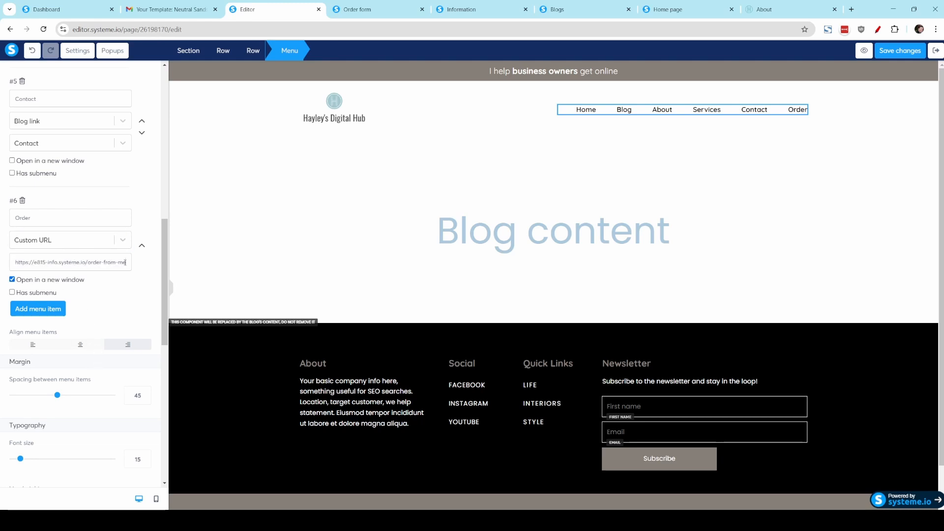
pyautogui.click(904, 51)
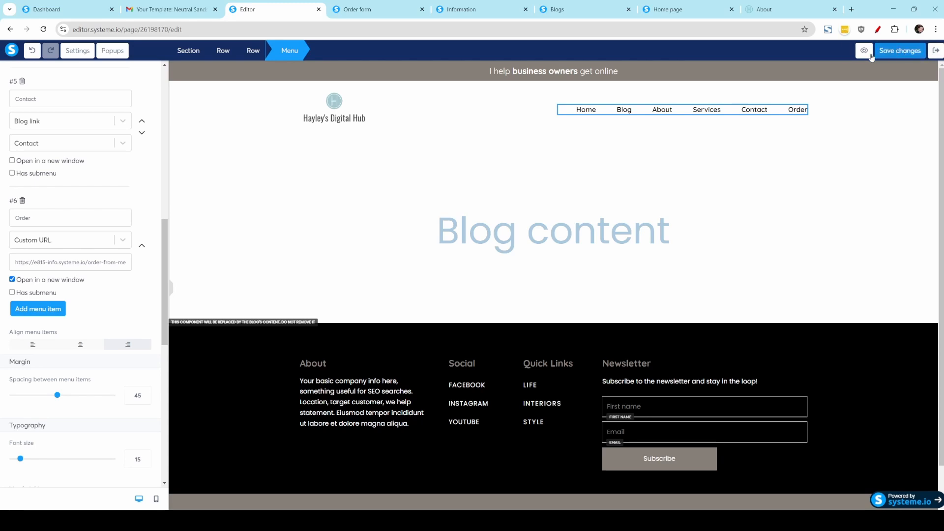
# Step: Preview the blog layout, follow the Order menu link and check the order form page
pyautogui.click(853, 50)
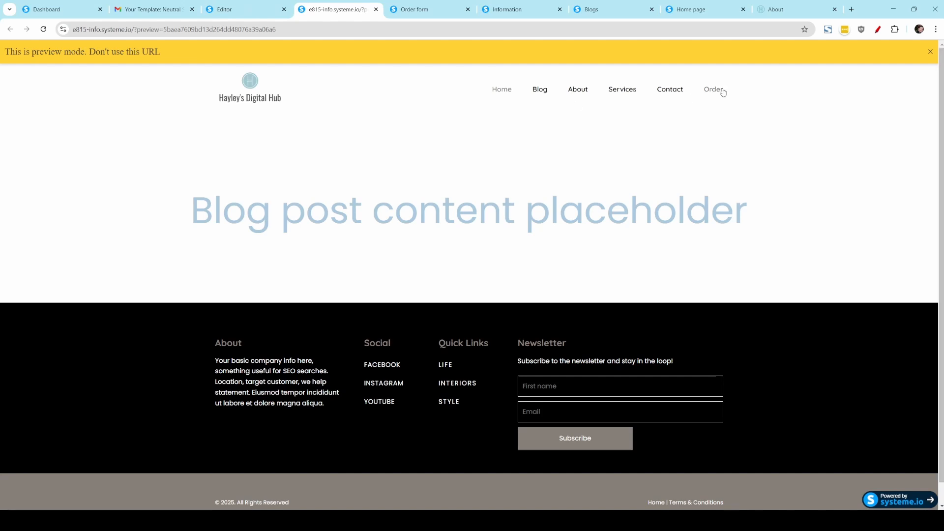
pyautogui.click(714, 89)
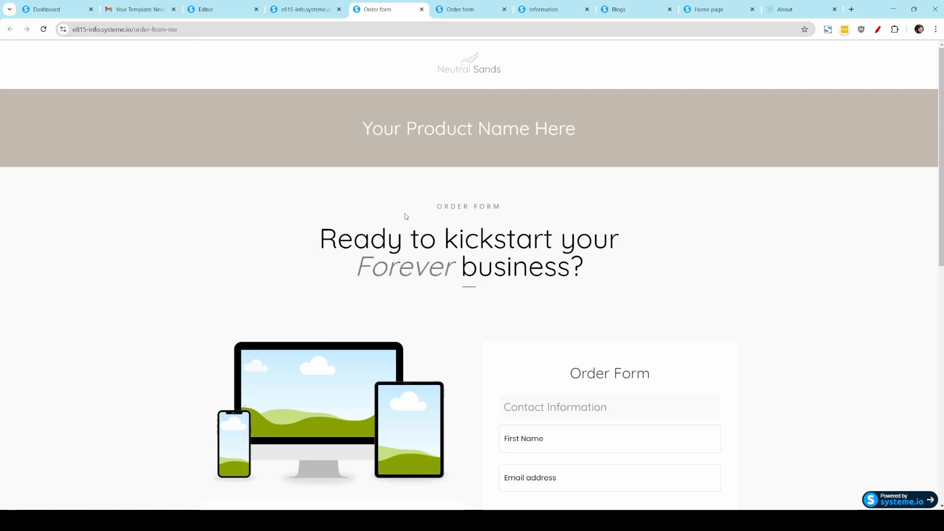
pyautogui.scroll(-4, 593, 350)
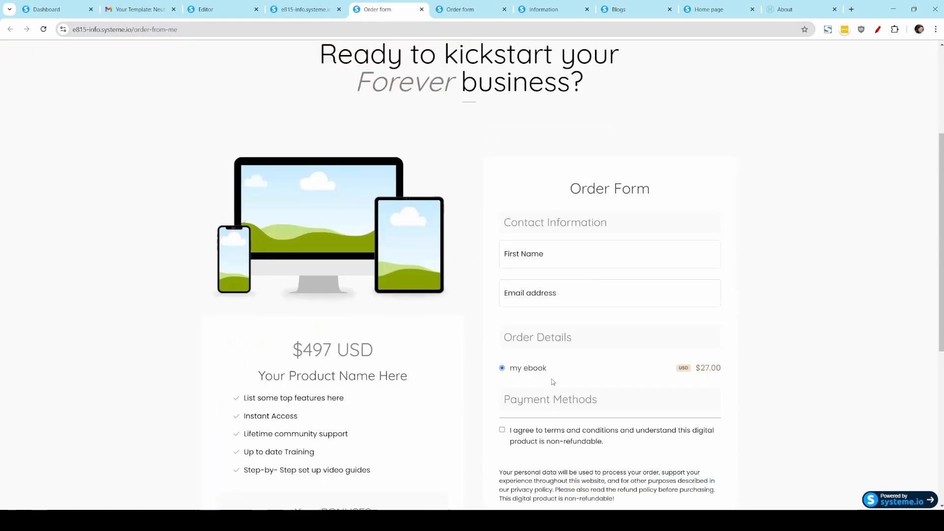
pyautogui.scroll(4, 553, 382)
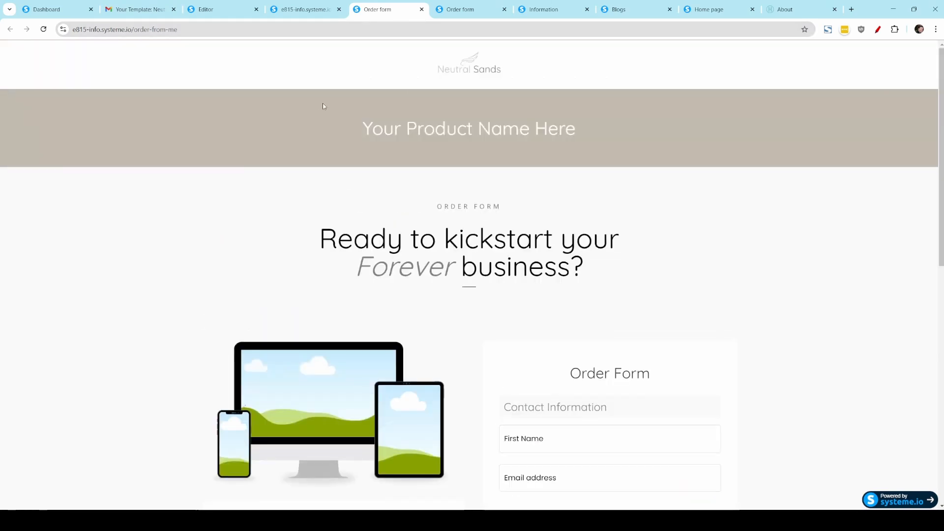
# Step: Leave the blog layout editor and open the blog's Home page for editing
pyautogui.click(241, 10)
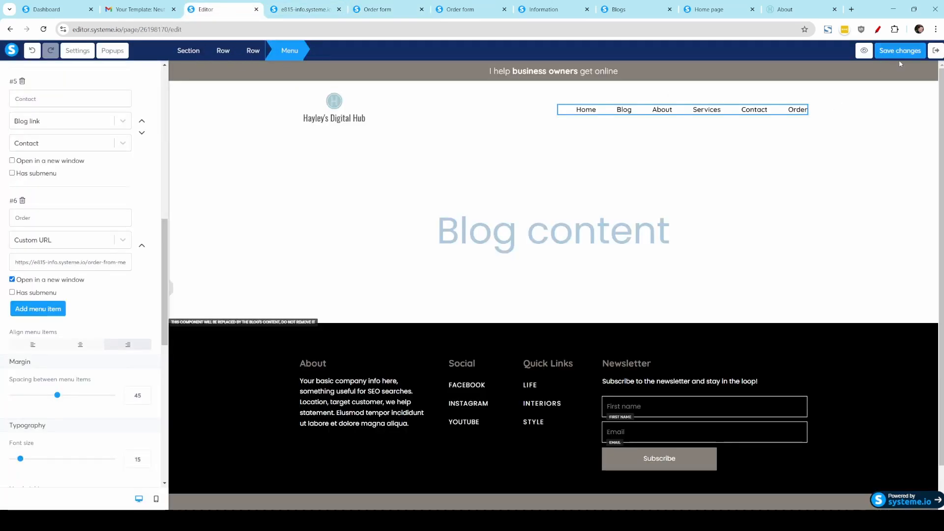
pyautogui.click(935, 53)
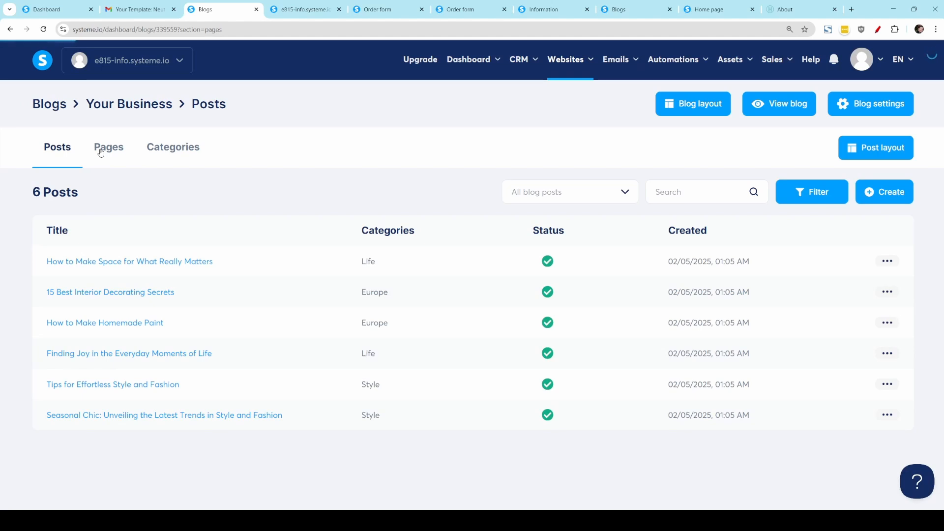
pyautogui.click(101, 152)
pyautogui.click(77, 263)
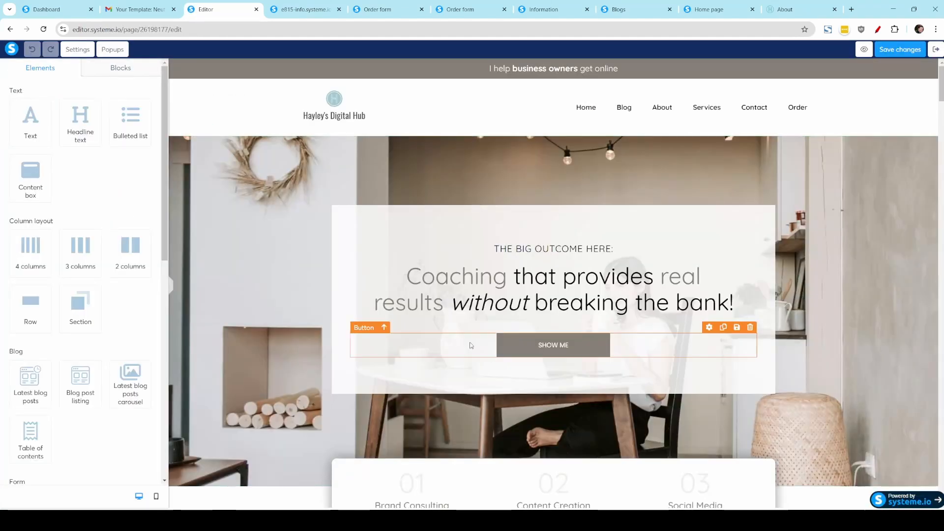
pyautogui.click(470, 345)
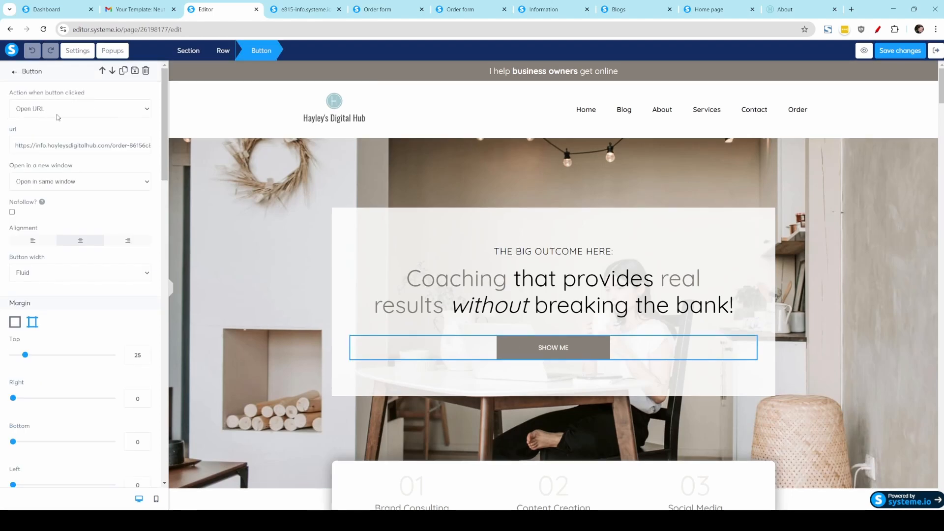
pyautogui.tripleClick(44, 150)
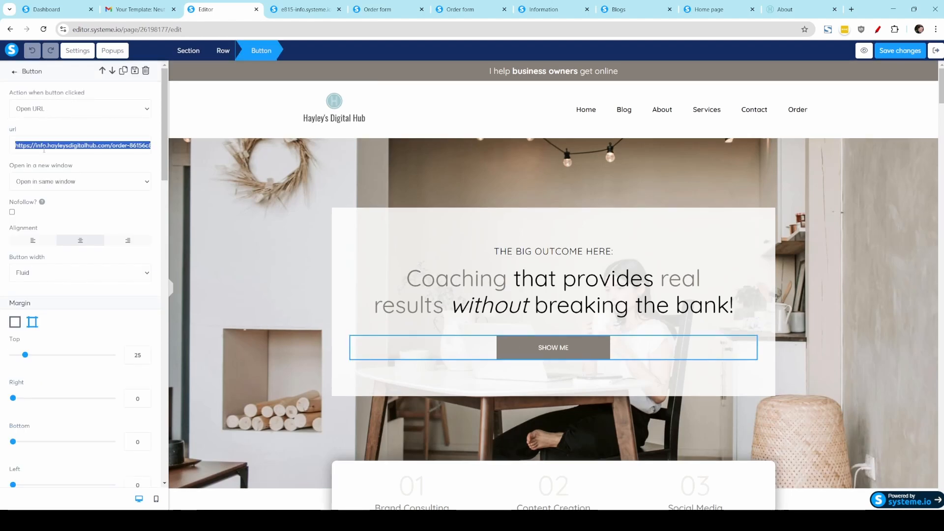
pyautogui.write('https://e815-info.systeme.io/order-from-me')
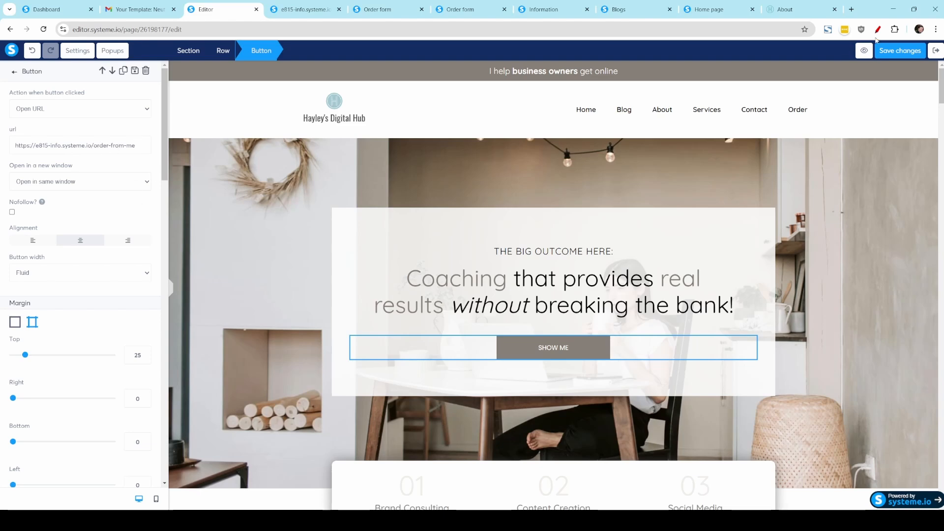
pyautogui.click(899, 51)
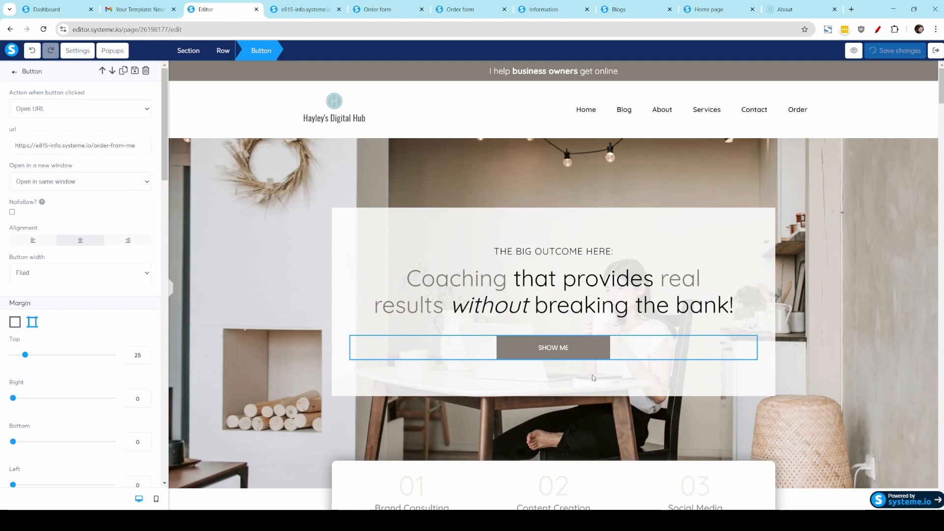
# Step: Select the I'M READY TO LEARN button and copy the Services page's address from the previewed site
pyautogui.click(632, 385)
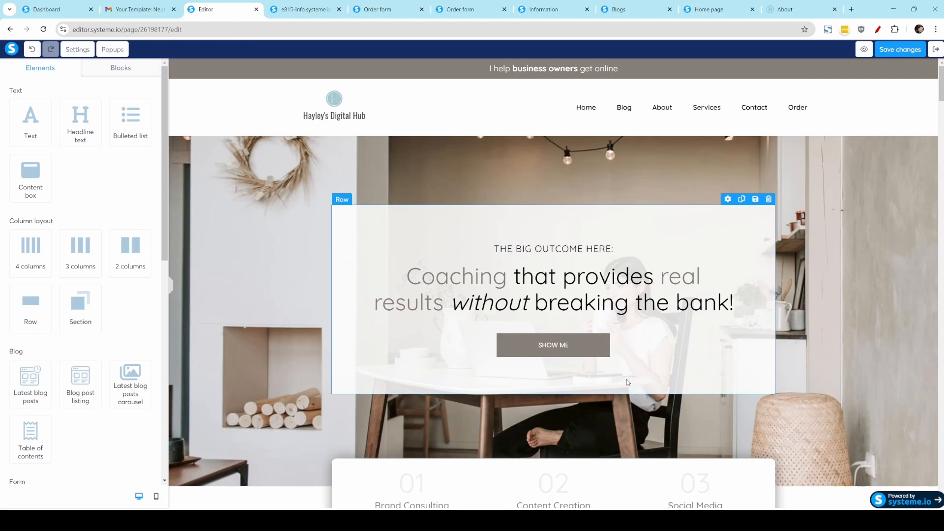
pyautogui.scroll(-5, 626, 379)
pyautogui.scroll(-15, 628, 383)
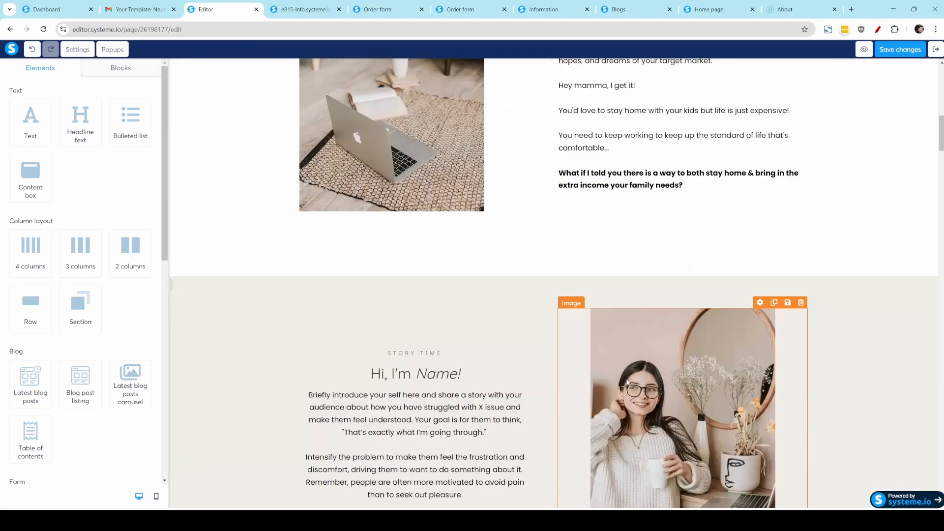
pyautogui.scroll(-10, 626, 379)
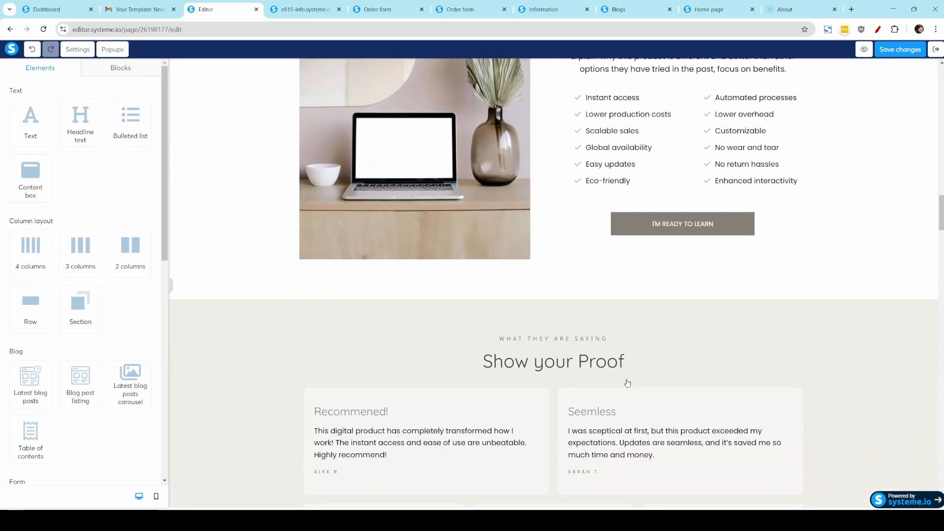
pyautogui.click(678, 209)
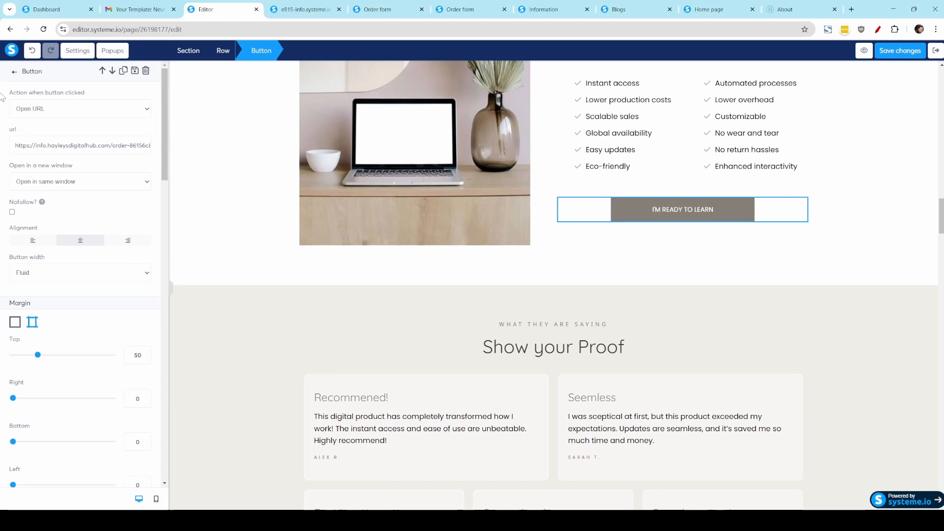
pyautogui.click(295, 10)
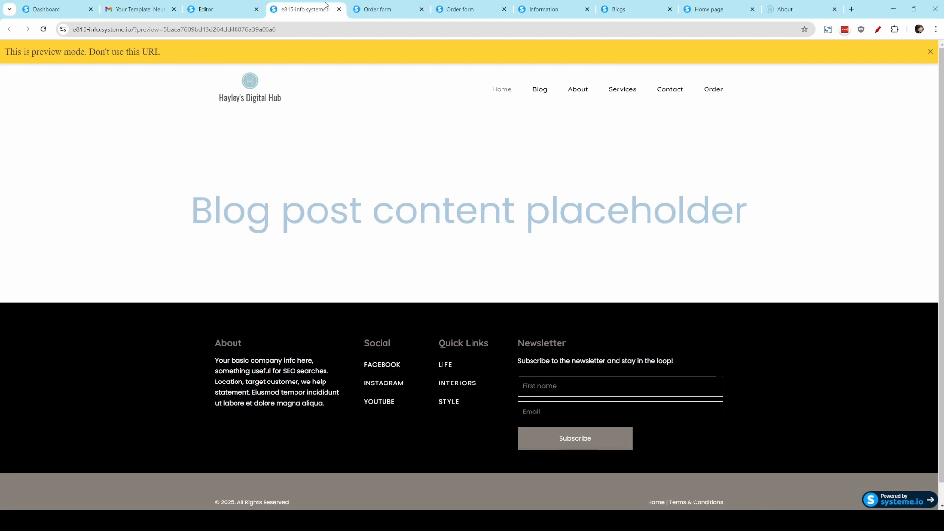
pyautogui.click(627, 91)
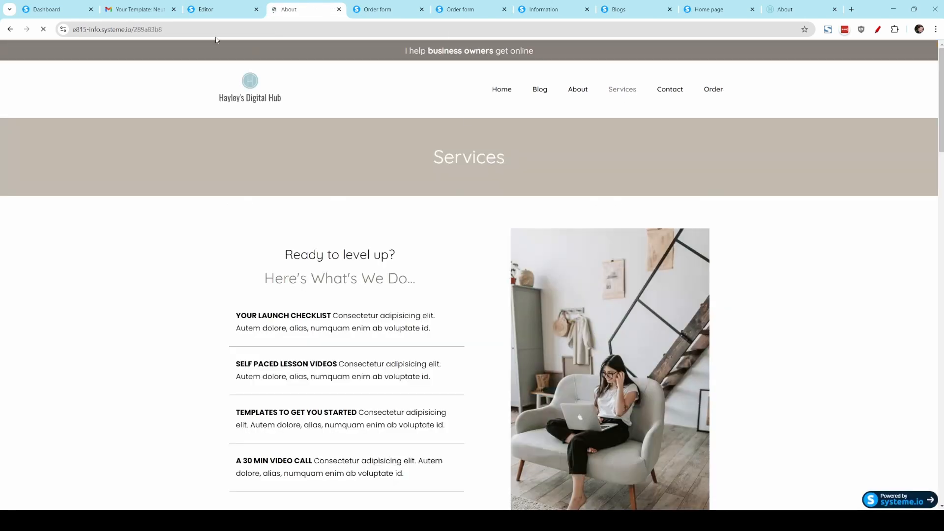
pyautogui.click(176, 27)
pyautogui.hotkey('ctrl', 'c')
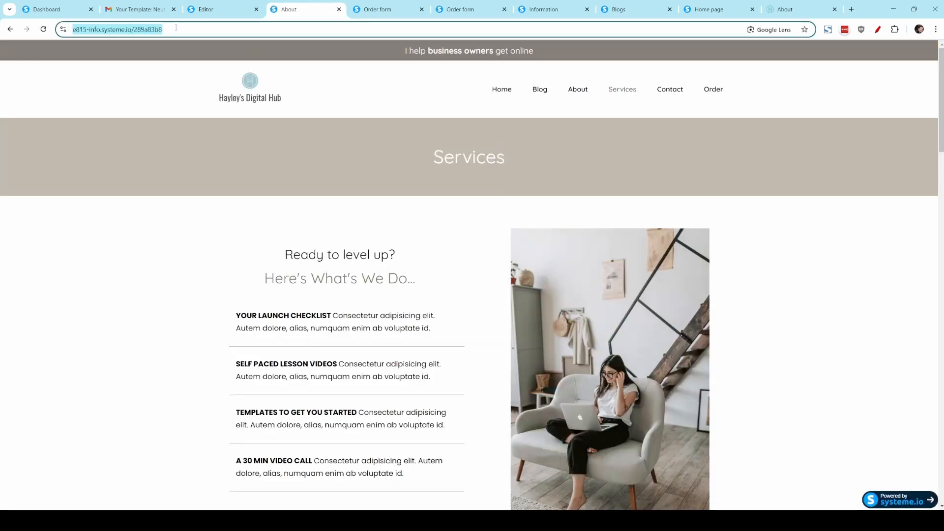
pyautogui.click(219, 11)
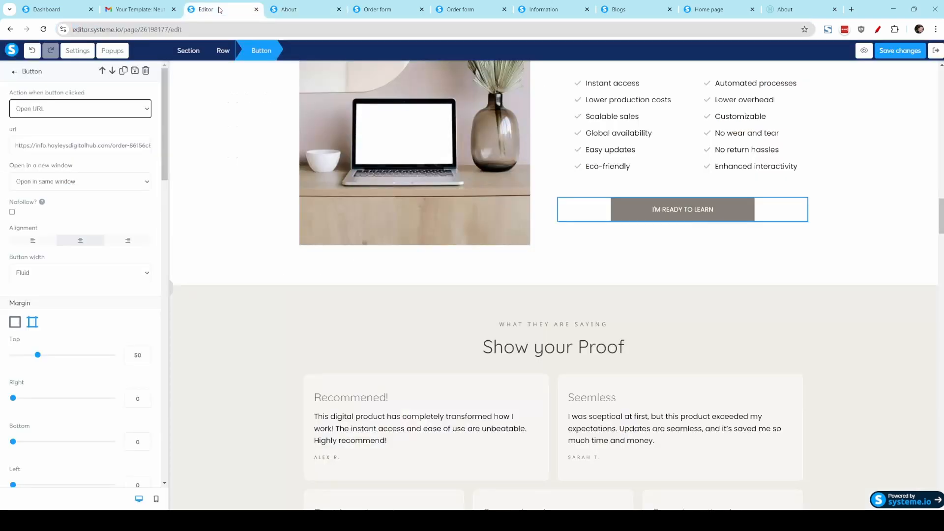
pyautogui.tripleClick(105, 144)
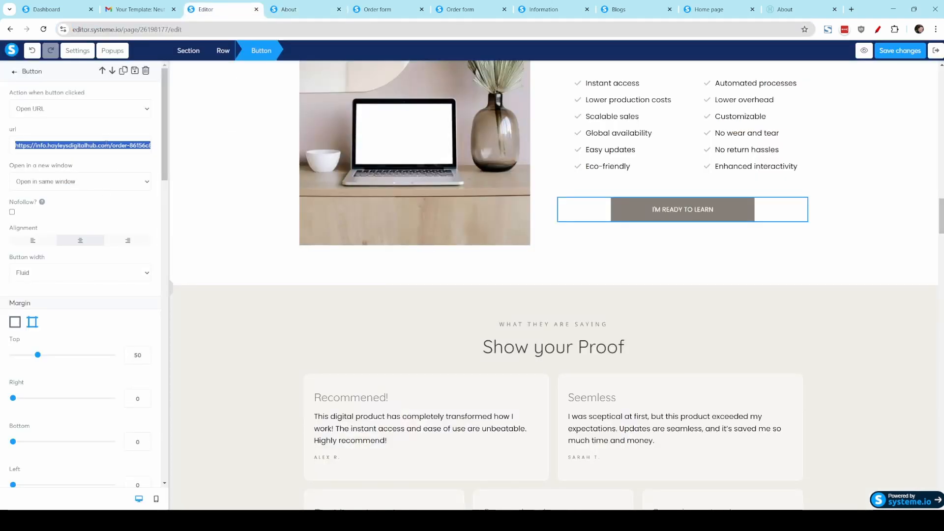
pyautogui.hotkey('ctrl', 'v')
pyautogui.click(890, 54)
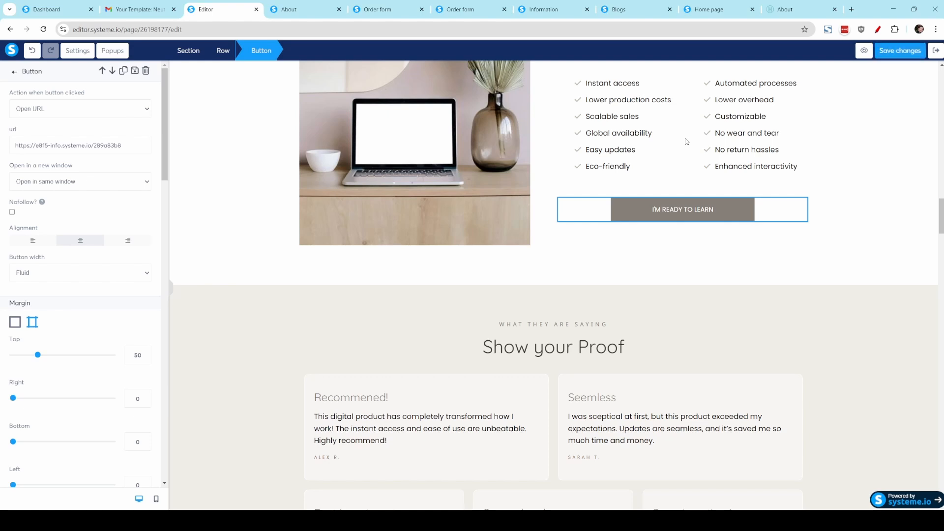
pyautogui.click(936, 50)
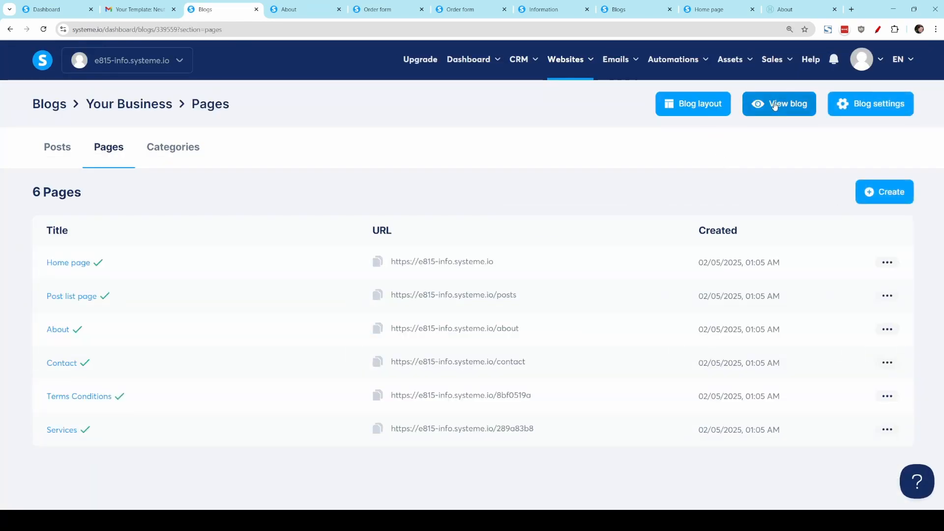
# Step: View the live blog and check the Blog, About, Services, Contact and Order menu links
pyautogui.click(778, 104)
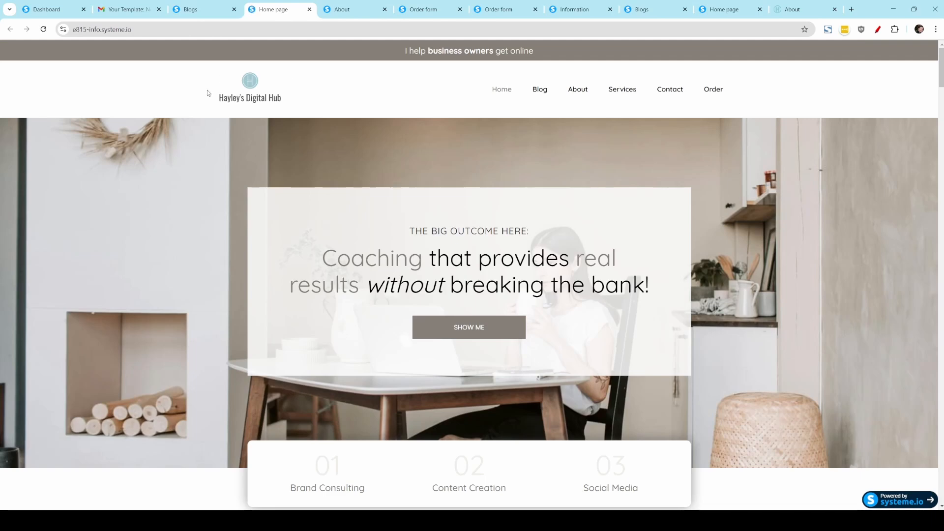
pyautogui.click(544, 93)
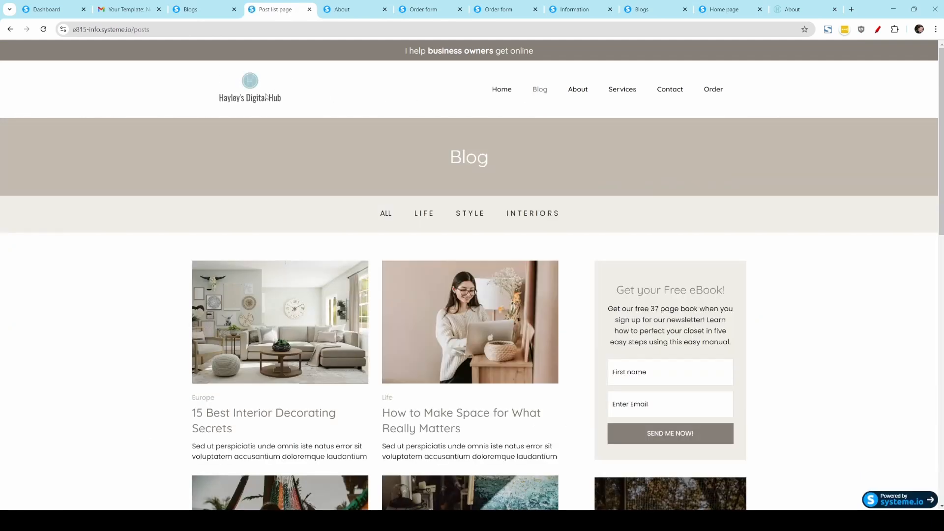
pyautogui.click(576, 90)
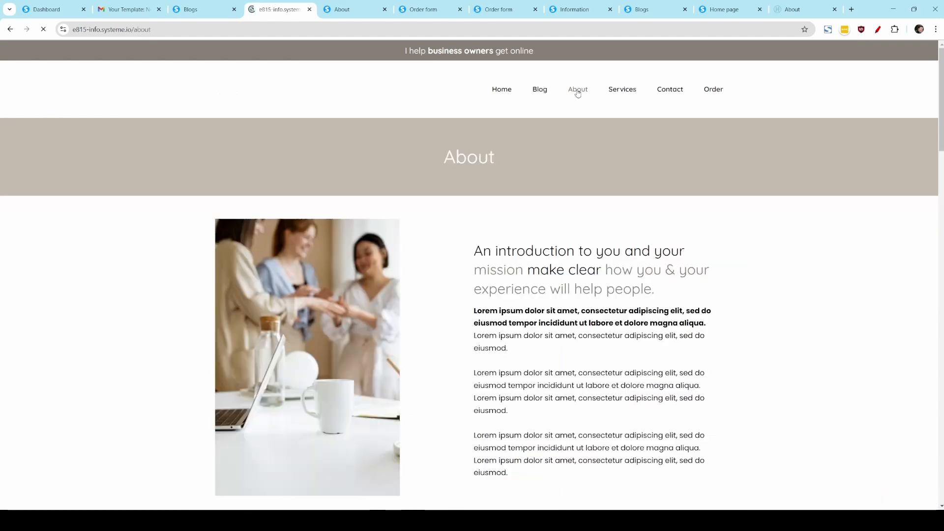
pyautogui.click(621, 91)
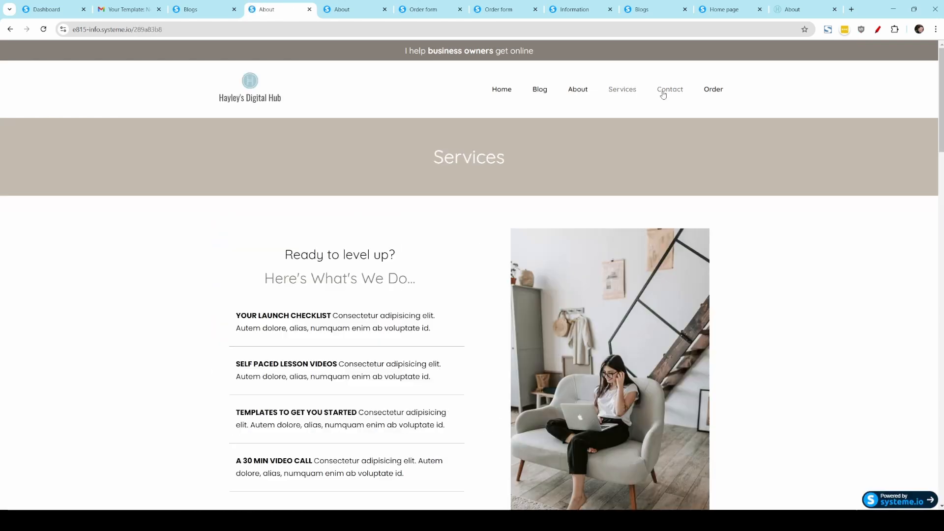
pyautogui.click(661, 90)
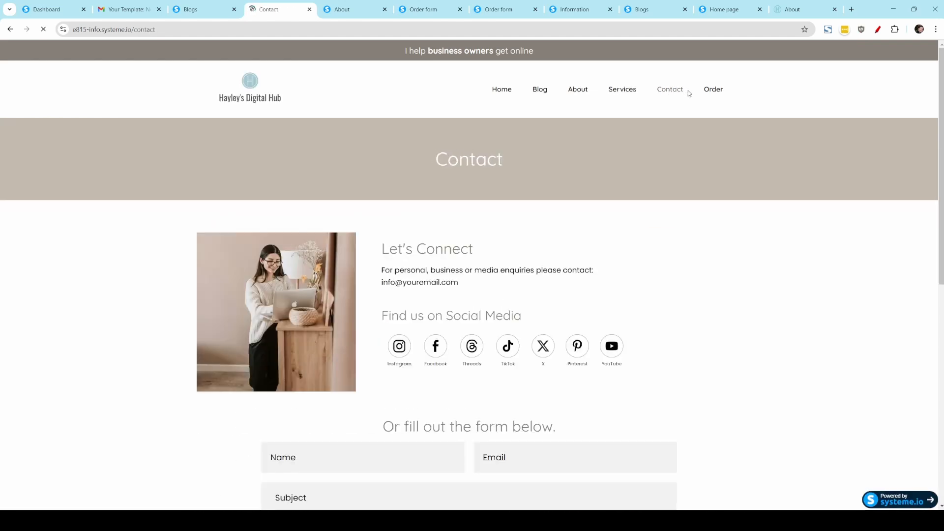
pyautogui.click(712, 90)
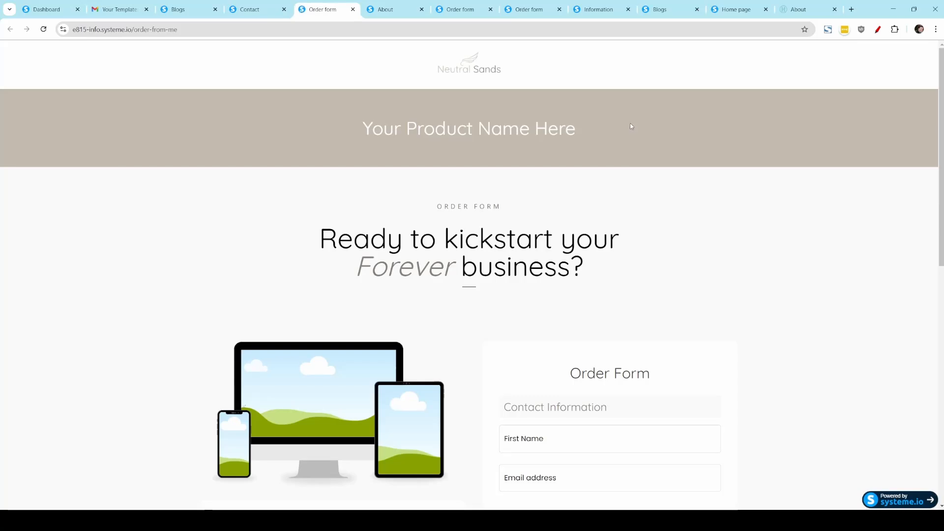
pyautogui.click(263, 11)
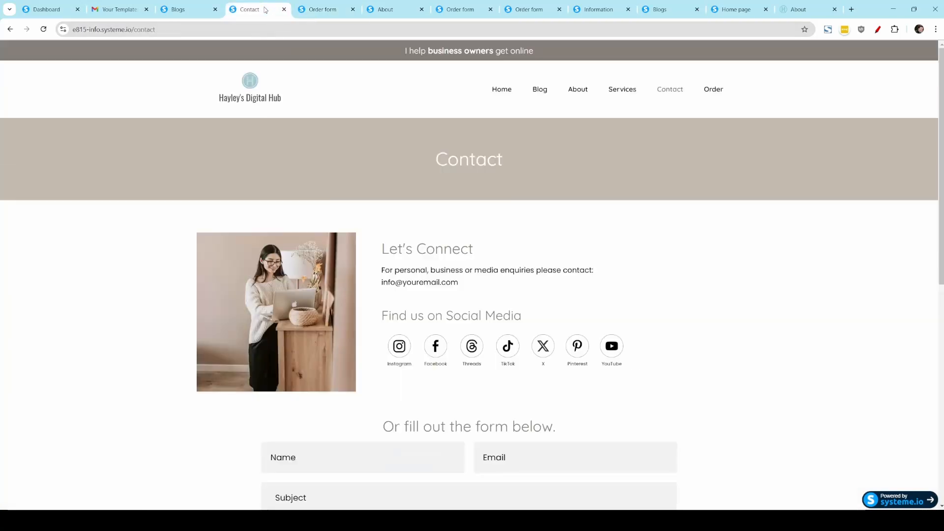
# Step: On the live Home page, test where the SHOW ME and I'M READY TO LEARN buttons lead
pyautogui.click(503, 94)
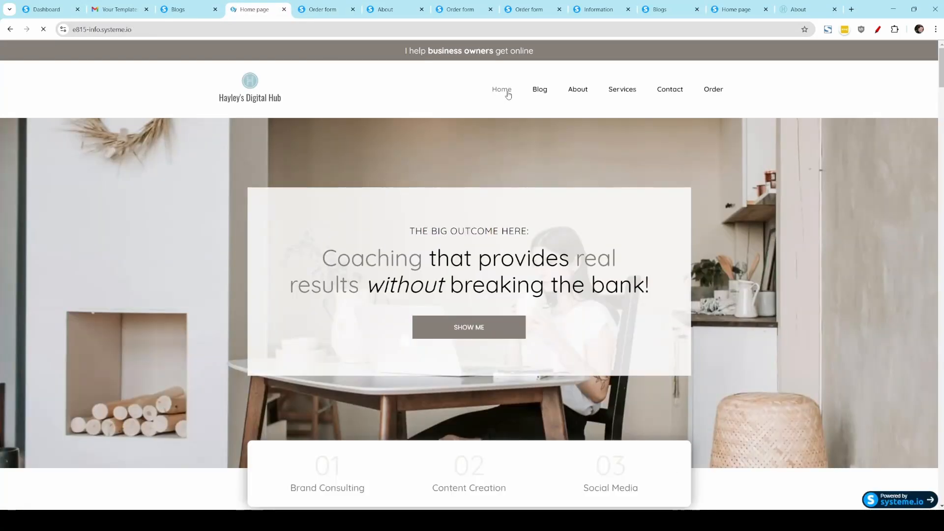
pyautogui.scroll(-3, 511, 177)
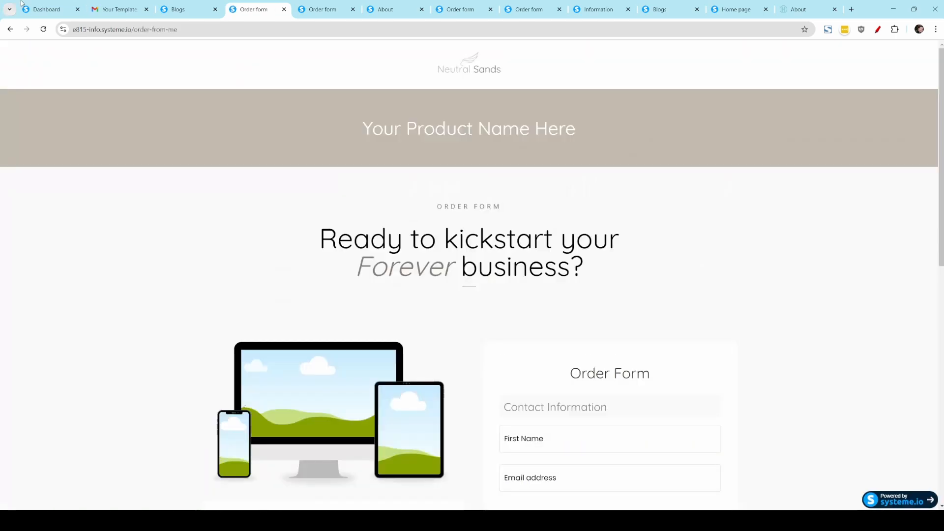
pyautogui.click(9, 29)
pyautogui.scroll(-5, 583, 423)
pyautogui.scroll(-15, 502, 344)
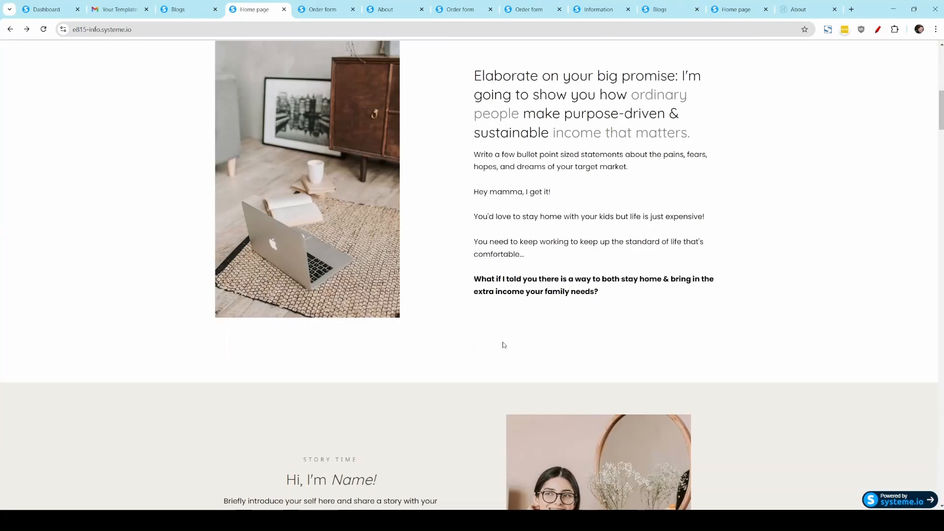
pyautogui.scroll(-6, 480, 364)
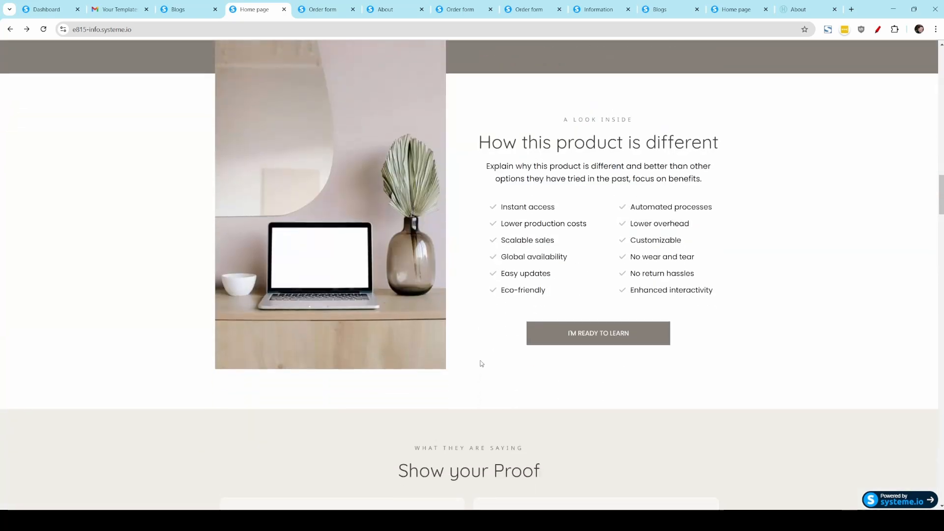
pyautogui.click(566, 332)
pyautogui.scroll(-9, 287, 367)
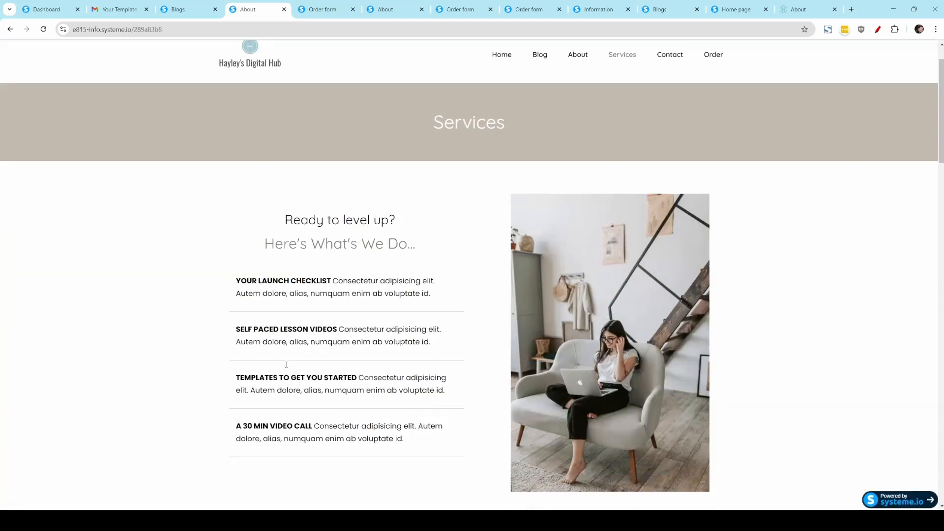
pyautogui.scroll(9, 286, 367)
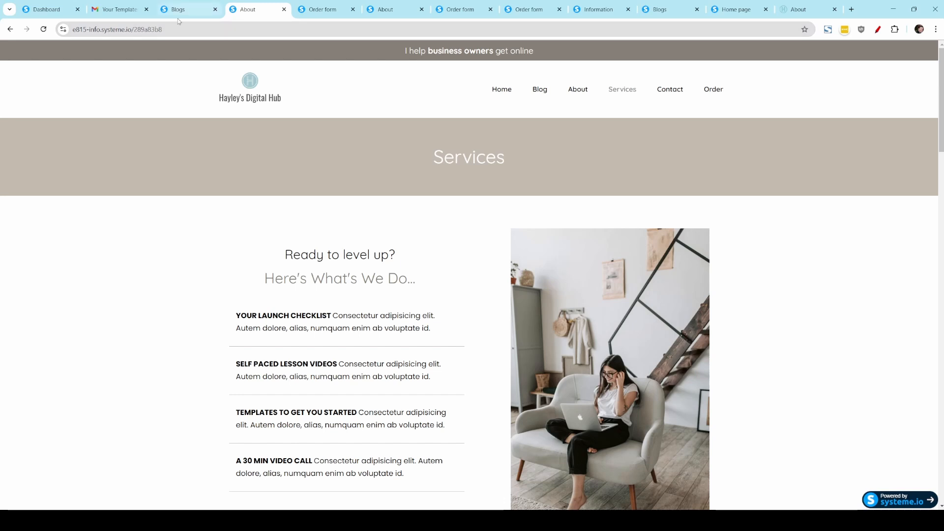
# Step: Review the live Contact page's social media links and contact form, and return to the Home page
pyautogui.click(670, 89)
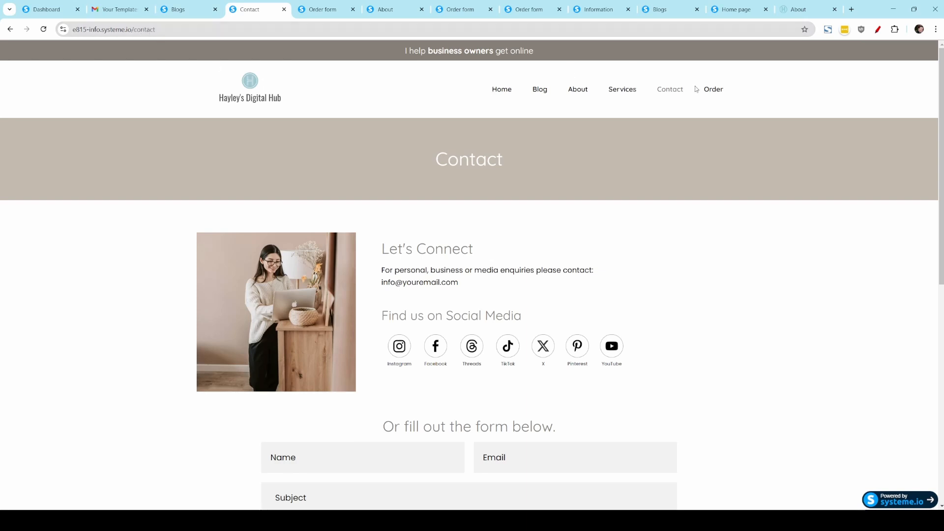
pyautogui.scroll(-3, 350, 374)
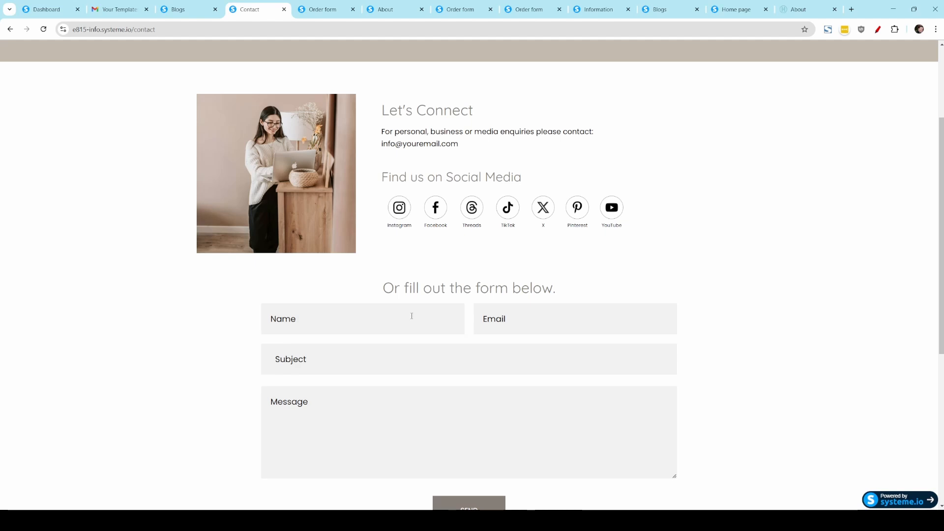
pyautogui.scroll(-2, 423, 466)
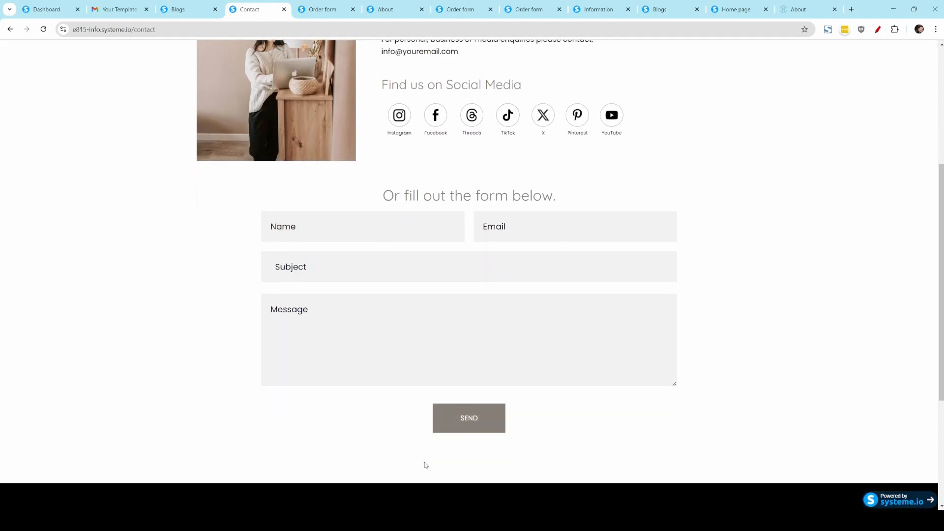
pyautogui.scroll(5, 425, 465)
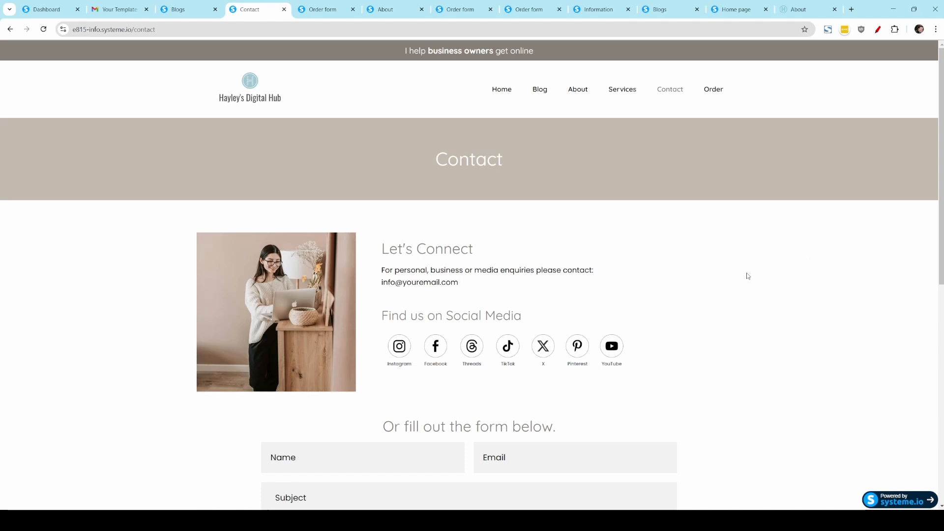
pyautogui.scroll(-1, 789, 409)
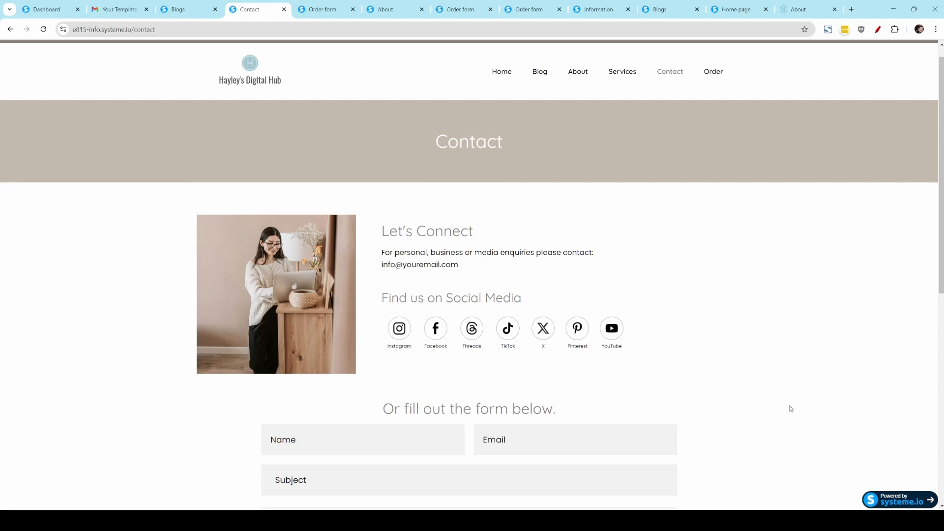
pyautogui.scroll(1, 766, 367)
pyautogui.click(507, 89)
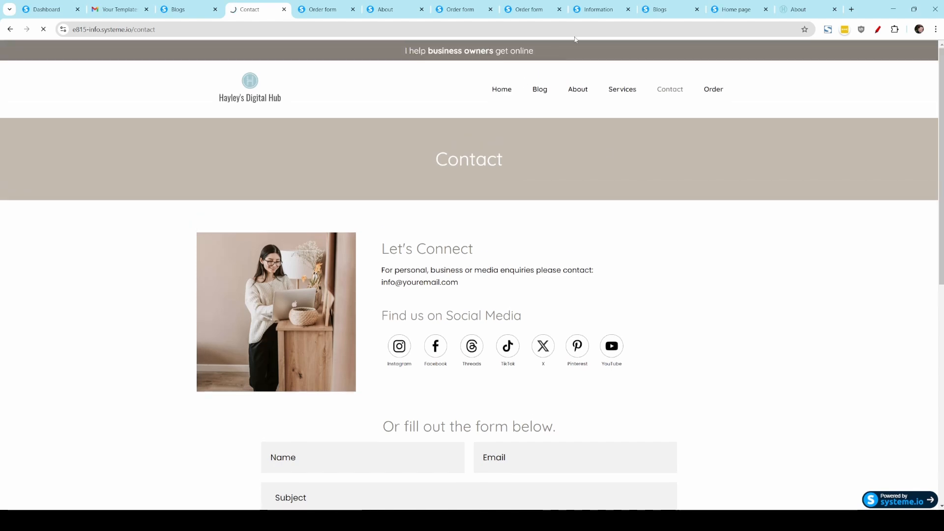